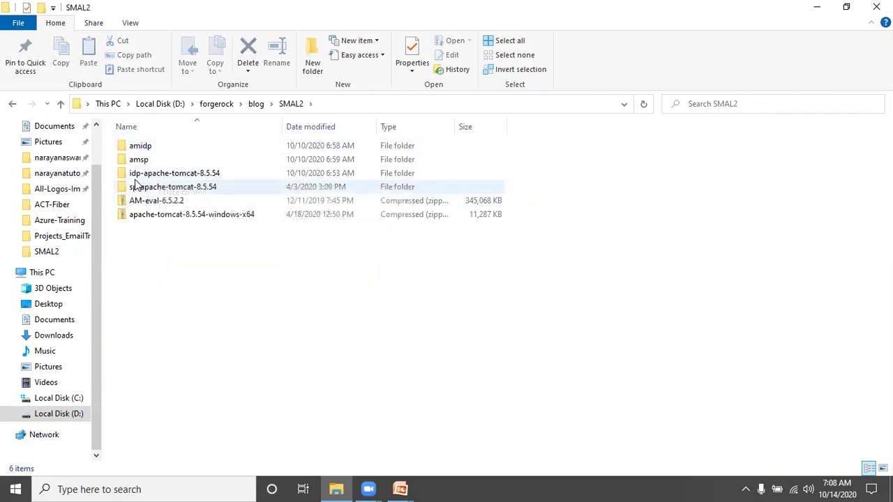
Start the IdP Tomcat server with catalina.bat run from a prompt in idp-apache-tomcat-8.5.54\bin
{"action": "left_click", "coordinate": [173, 178]}
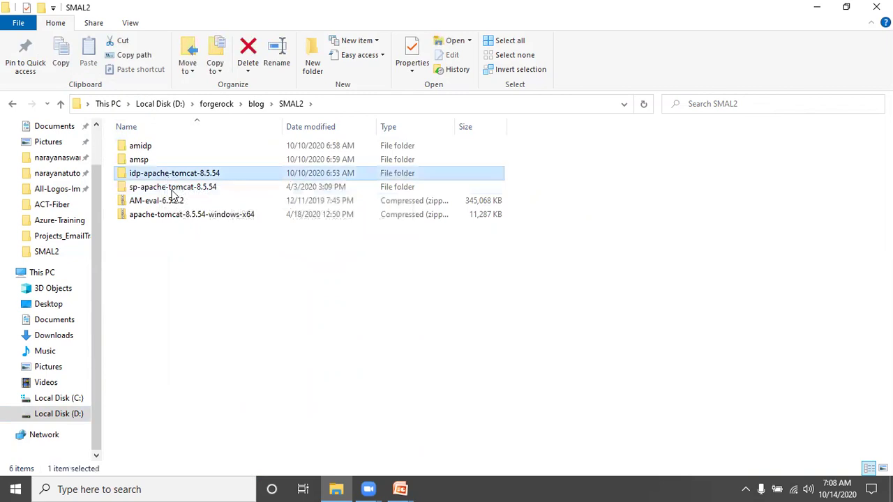
{"action": "left_click", "coordinate": [143, 189]}
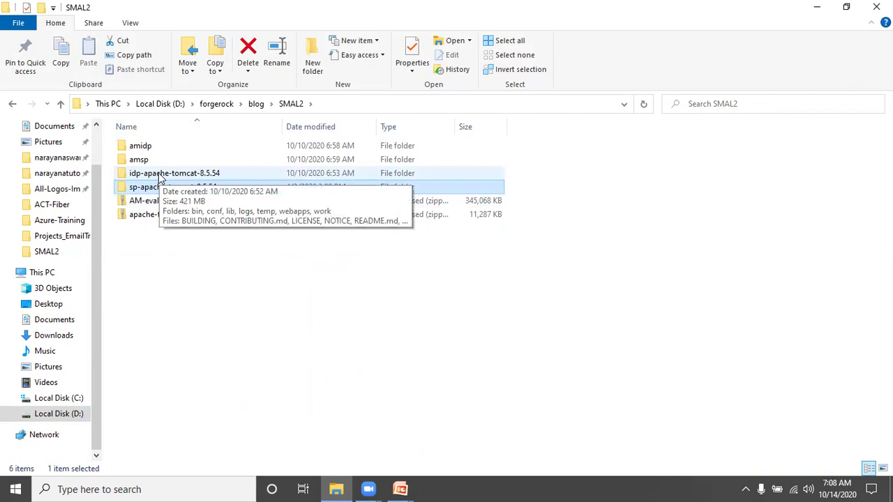
{"action": "double_click", "coordinate": [159, 176]}
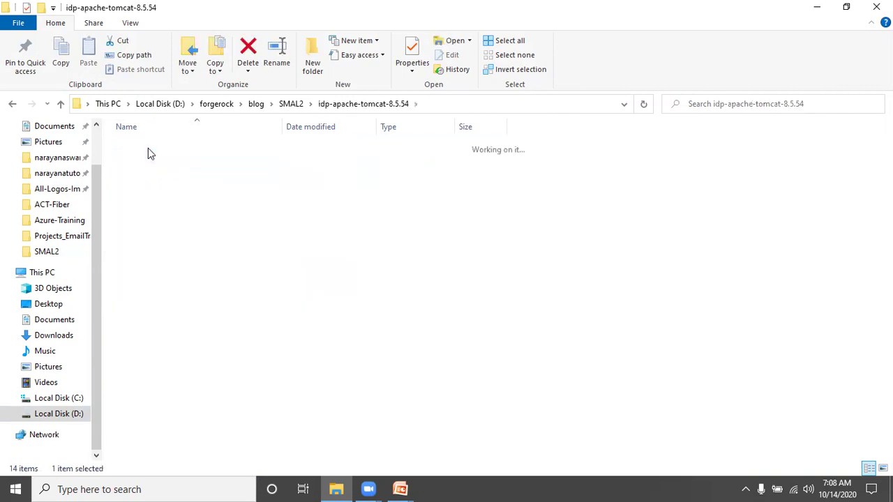
{"action": "double_click", "coordinate": [148, 148]}
{"action": "left_click", "coordinate": [506, 103]}
{"action": "type", "text": "cmd"}
{"action": "key", "text": "Return"}
{"action": "type", "text": "catalina.bat run"}
{"action": "key", "text": "Return"}
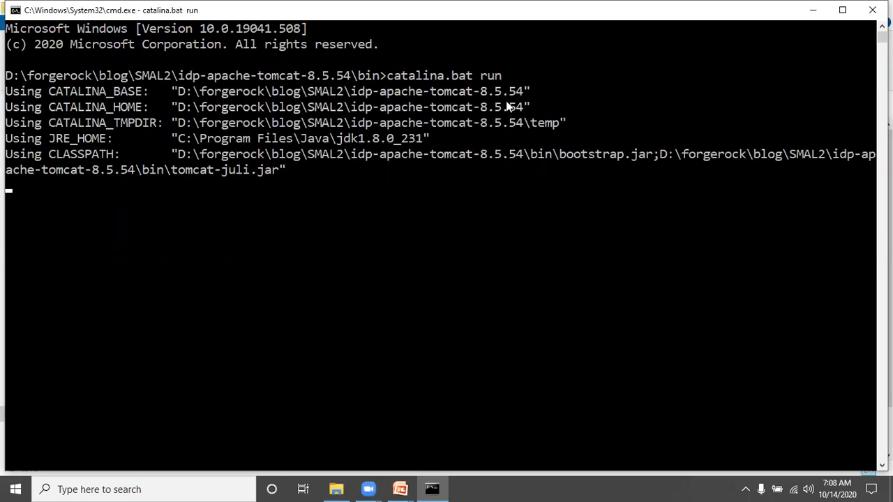
Navigate Explorer to SMAL2\sp-apache-tomcat-8.5.54\bin and select its address bar
{"action": "key", "text": "alt+Tab"}
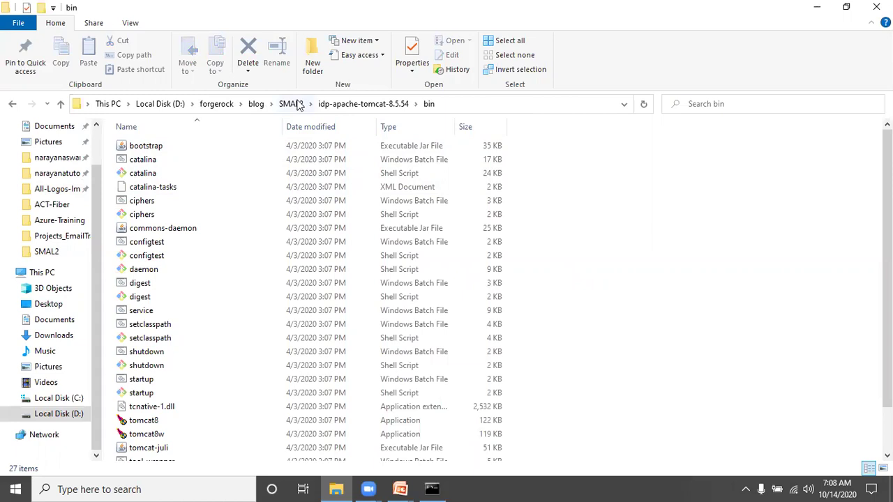
{"action": "left_click", "coordinate": [295, 106]}
{"action": "double_click", "coordinate": [193, 186]}
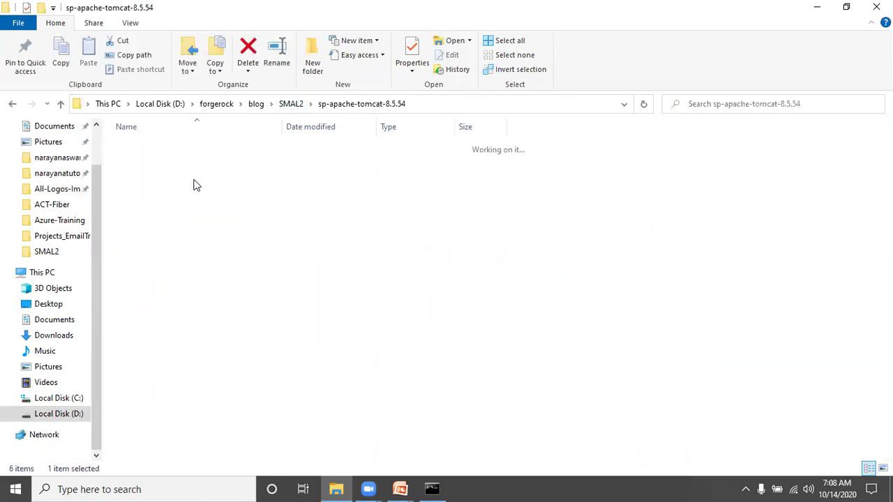
{"action": "double_click", "coordinate": [155, 149]}
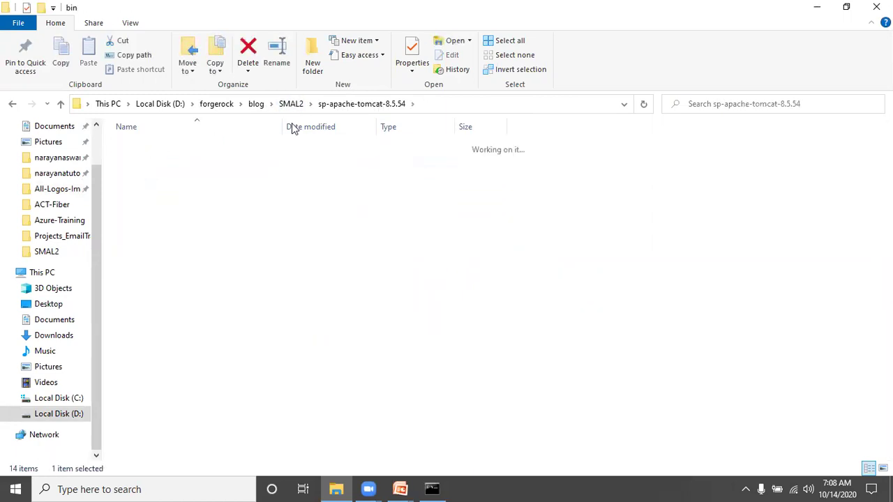
{"action": "left_click", "coordinate": [480, 104]}
Open a prompt in the SP bin folder and start its Tomcat with catalina.bat run
{"action": "type", "text": "cmd"}
{"action": "key", "text": "Return"}
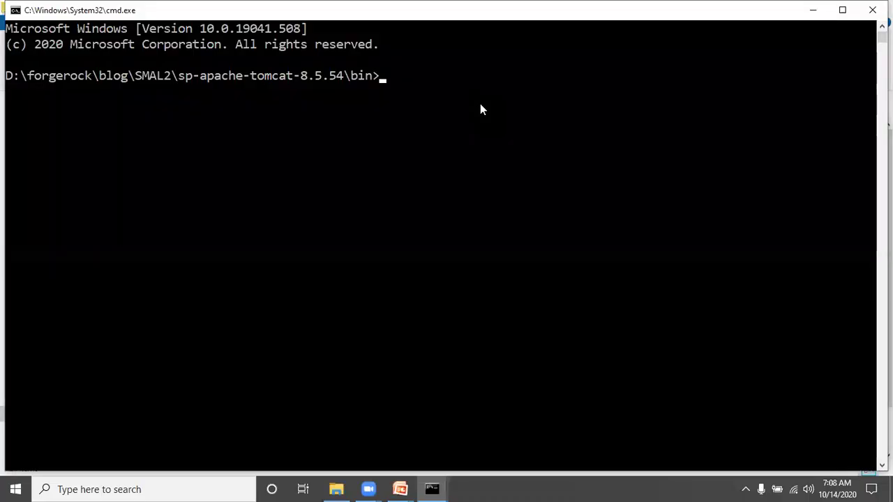
{"action": "type", "text": "catalina.bat run"}
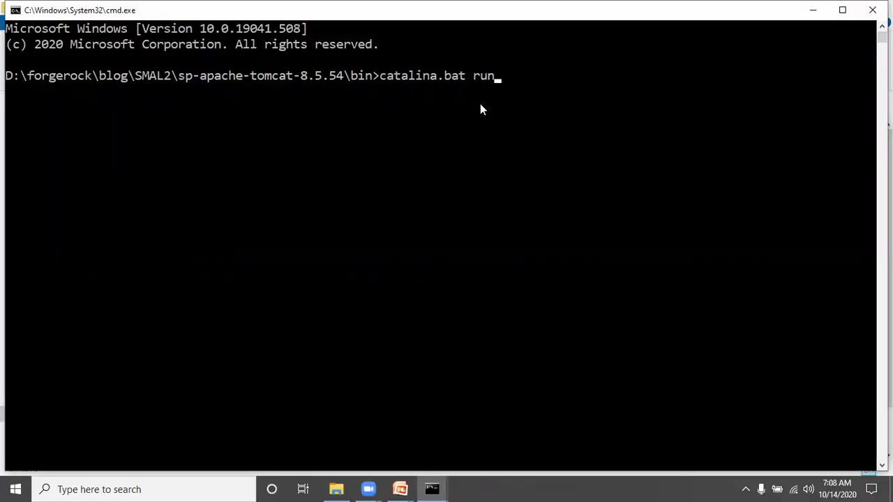
{"action": "key", "text": "Return"}
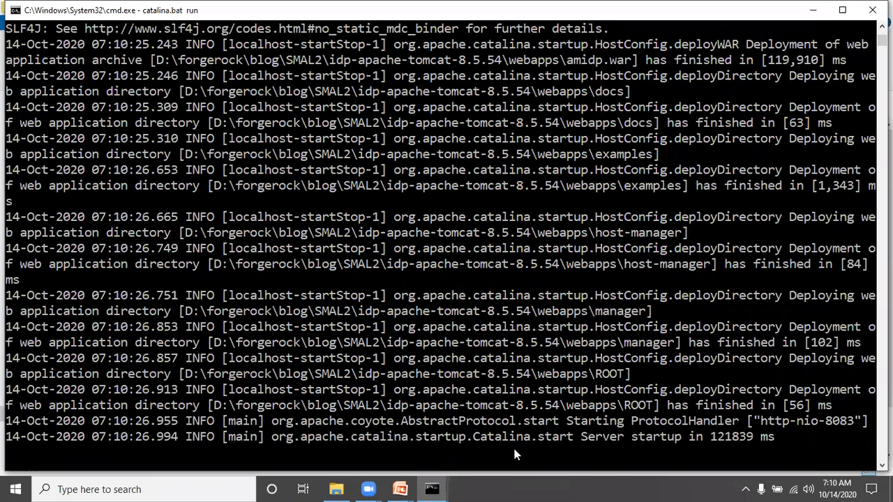
Highlight the IdP console's startup message showing startup finished in 121839 ms
{"action": "left_click_drag", "start_coordinate": [495, 443], "coordinate": [773, 439]}
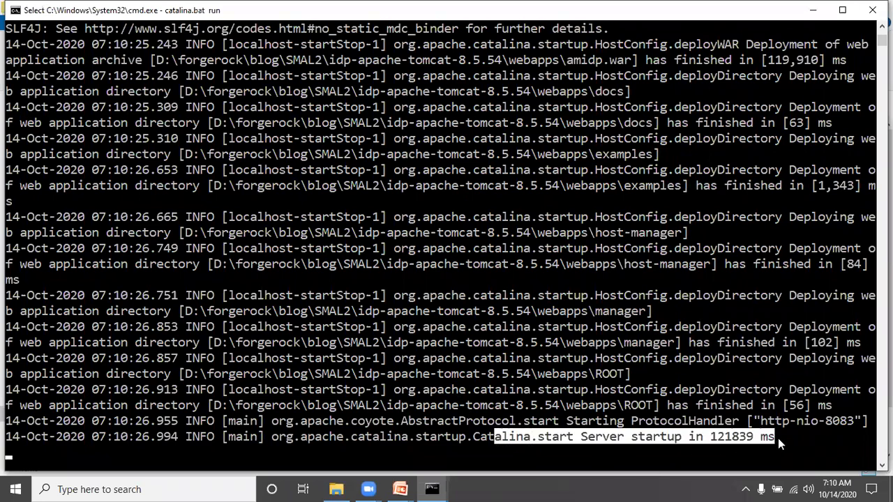
{"action": "left_click", "coordinate": [778, 438]}
{"action": "key", "text": "Escape"}
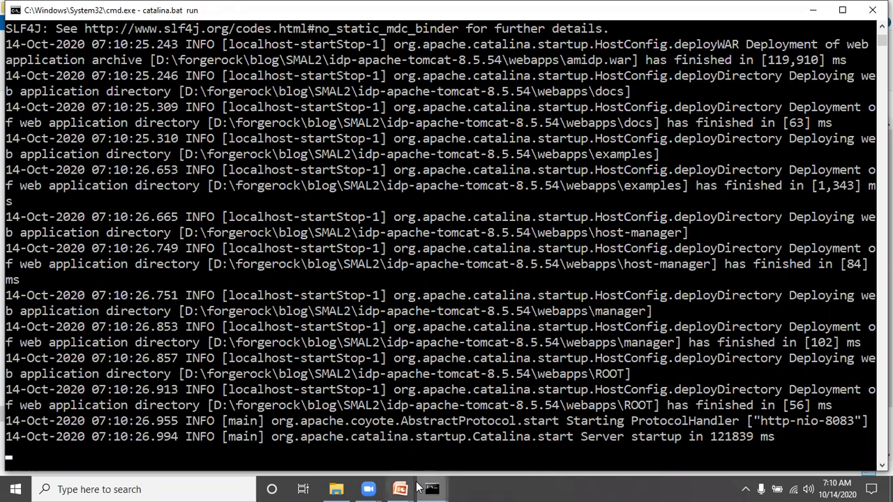
{"action": "mouse_move", "coordinate": [404, 492]}
{"action": "left_click", "coordinate": [411, 224]}
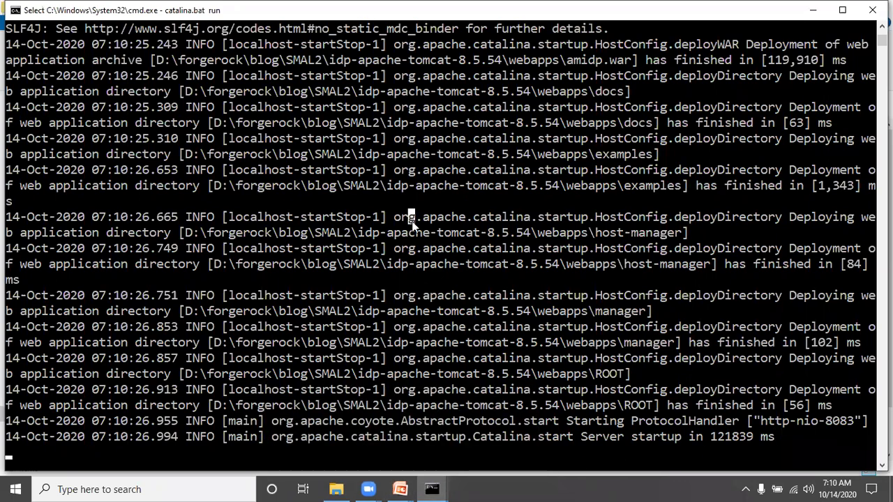
{"action": "key", "text": "alt+Tab"}
{"action": "left_click", "coordinate": [346, 484]}
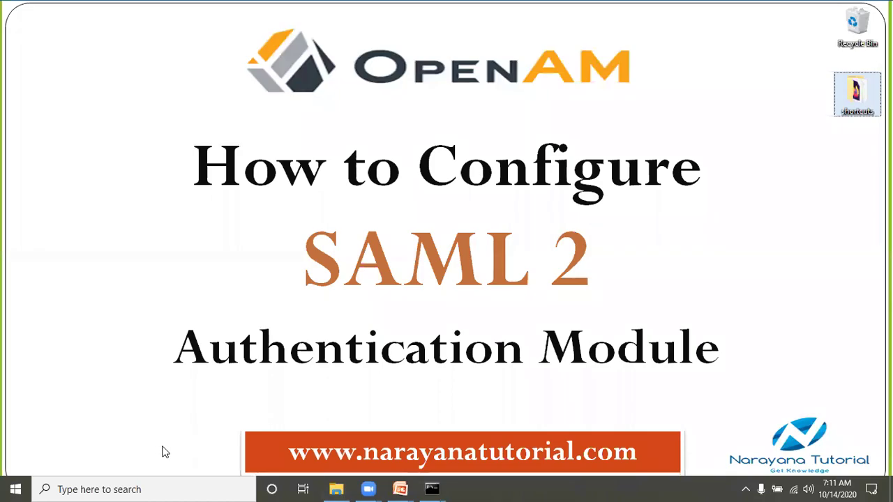
Launch Firefox from Windows search
{"action": "key", "text": "alt+Tab"}
{"action": "key", "text": "alt+Tab"}
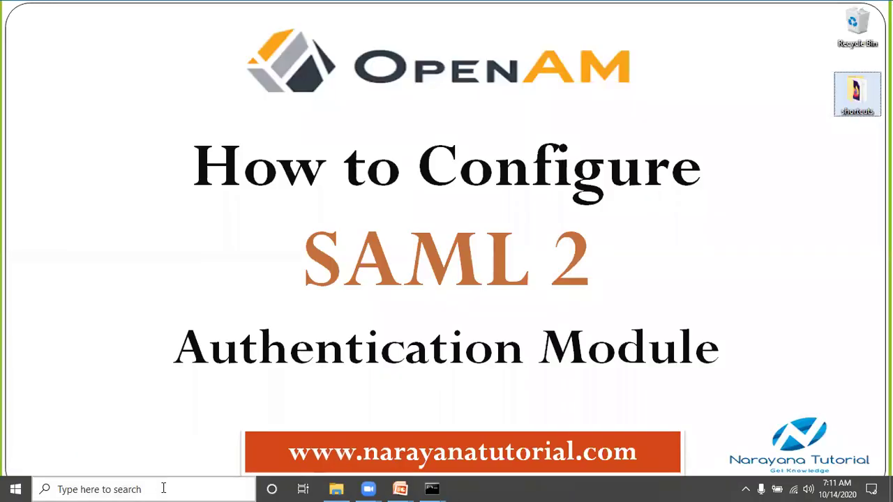
{"action": "left_click", "coordinate": [160, 488]}
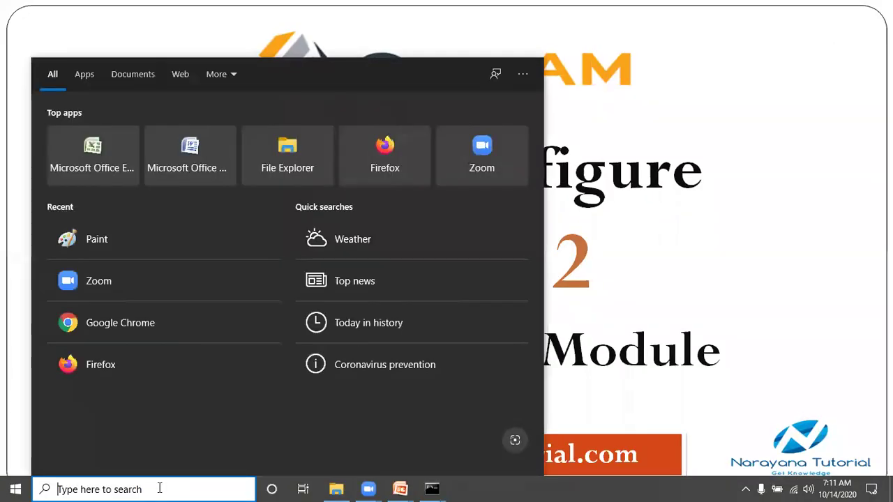
{"action": "type", "text": "fire"}
{"action": "key", "text": "Return"}
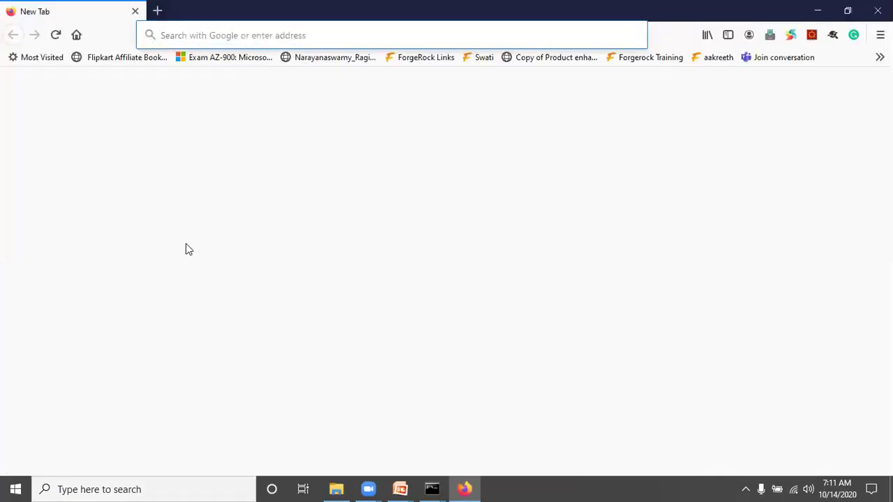
Load idp.example.org:8083/amidp/ in Firefox's address bar
{"action": "type", "text": "idp.example.net:8086/"}
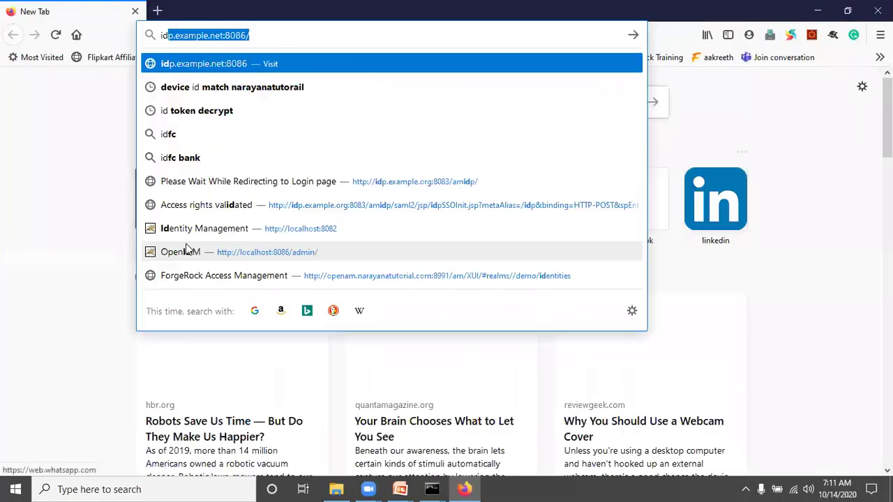
{"action": "key", "text": "Right"}
{"action": "key", "text": "BackSpace"}
{"action": "key", "text": "BackSpace"}
{"action": "key", "text": "BackSpace"}
{"action": "key", "text": "BackSpace"}
{"action": "key", "text": "BackSpace"}
{"action": "key", "text": "BackSpace"}
{"action": "key", "text": "BackSpace"}
{"action": "key", "text": "BackSpace"}
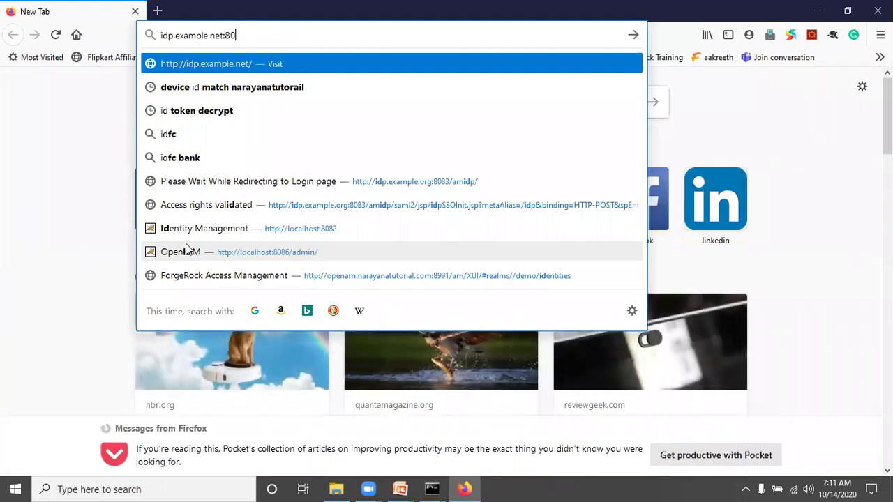
{"action": "key", "text": "BackSpace"}
{"action": "type", "text": "org"}
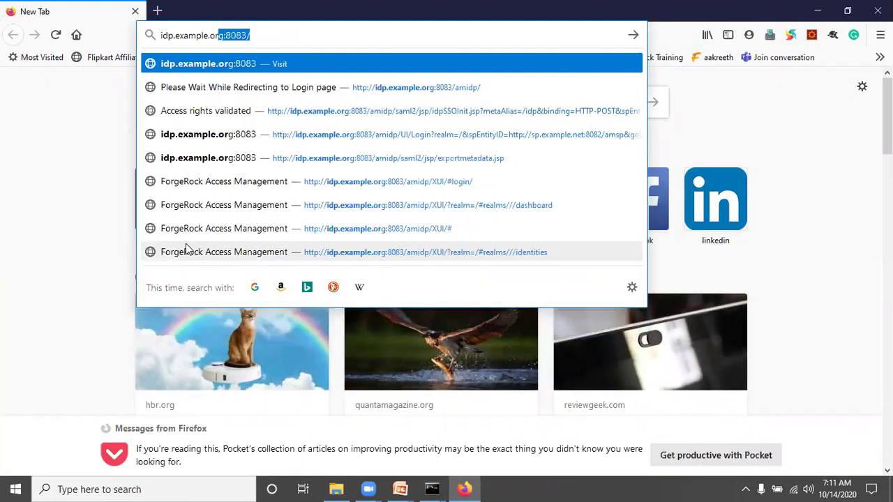
{"action": "key", "text": "Right"}
{"action": "type", "text": "a"}
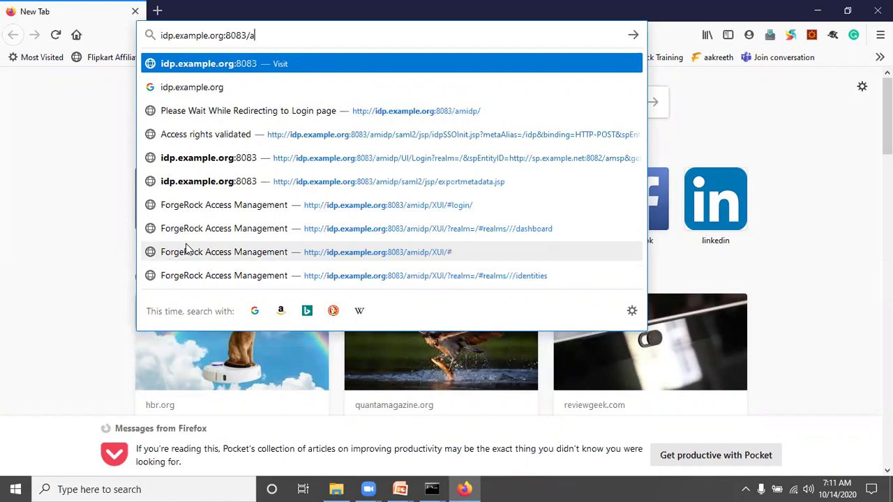
{"action": "type", "text": "midp/"}
{"action": "key", "text": "Return"}
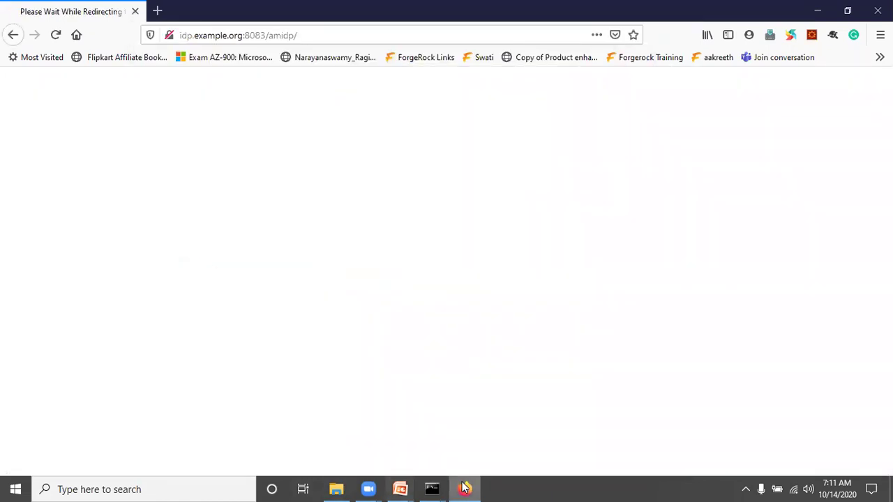
Bring up the slide show and advance to the OpenAM – SAML2 slide
{"action": "mouse_move", "coordinate": [400, 489]}
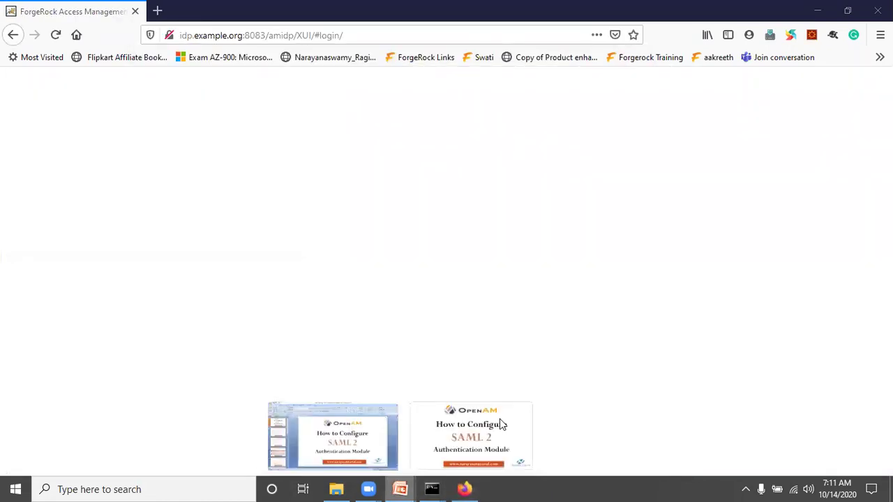
{"action": "left_click", "coordinate": [499, 418]}
{"action": "left_click", "coordinate": [480, 418]}
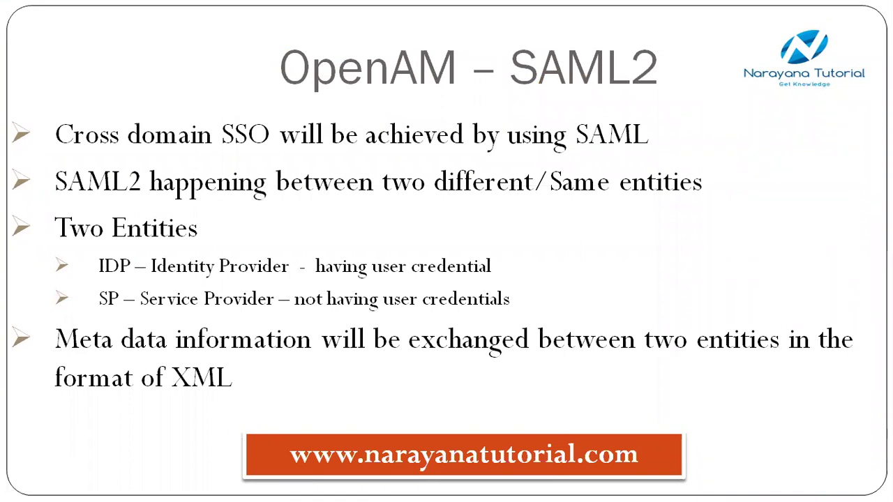
Advance through the prerequisites and Important URLs – SP slides, then return to ForgeRock sign-in
{"action": "key", "text": "Right"}
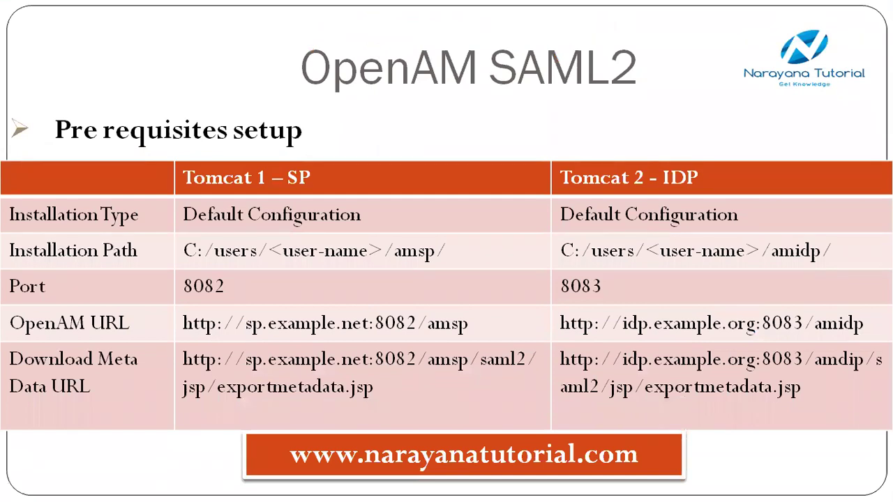
{"action": "key", "text": "Right"}
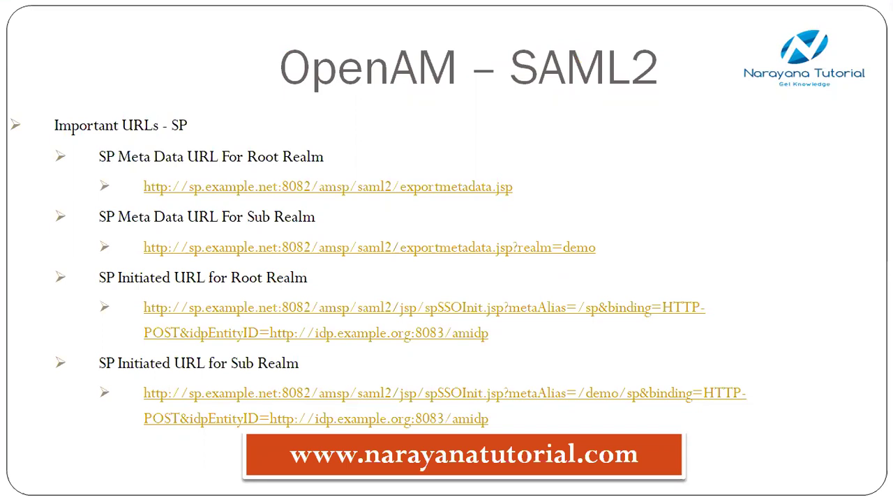
{"action": "key", "text": "alt+Tab"}
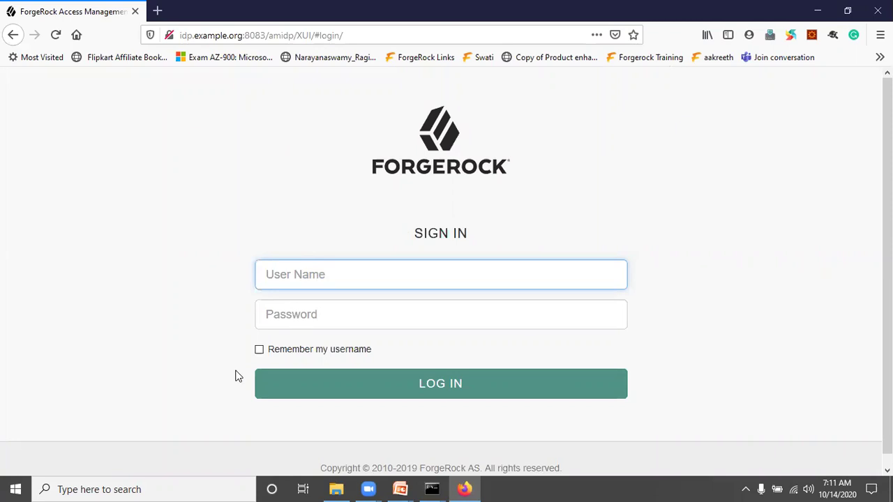
Launch Google Chrome from Windows search and maximize its window
{"action": "left_click", "coordinate": [175, 489]}
{"action": "type", "text": "fir"}
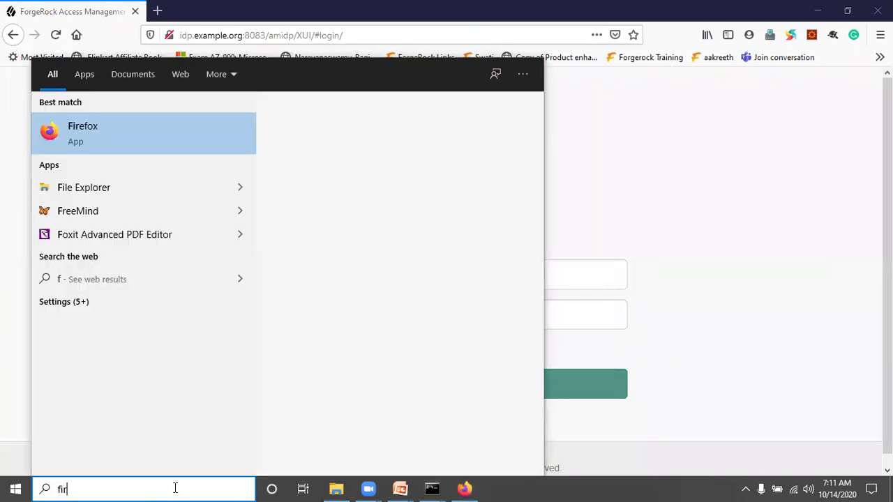
{"action": "key", "text": "BackSpace"}
{"action": "key", "text": "BackSpace"}
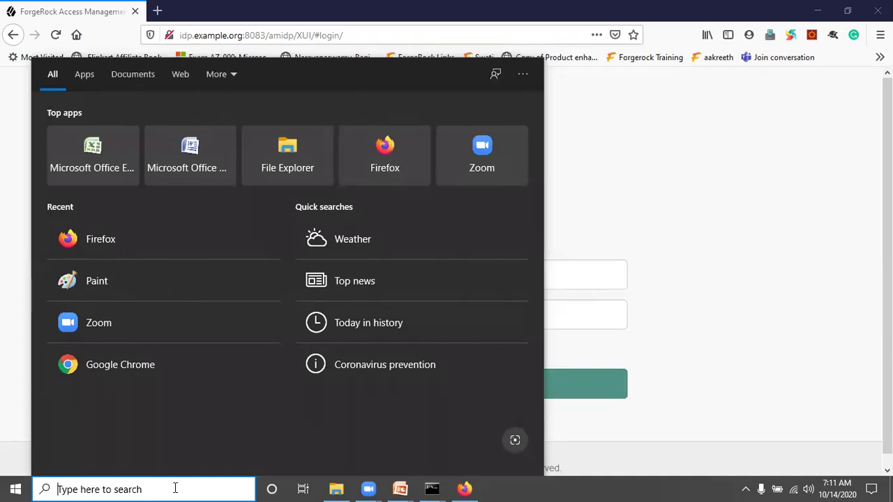
{"action": "type", "text": "ch"}
{"action": "key", "text": "Escape"}
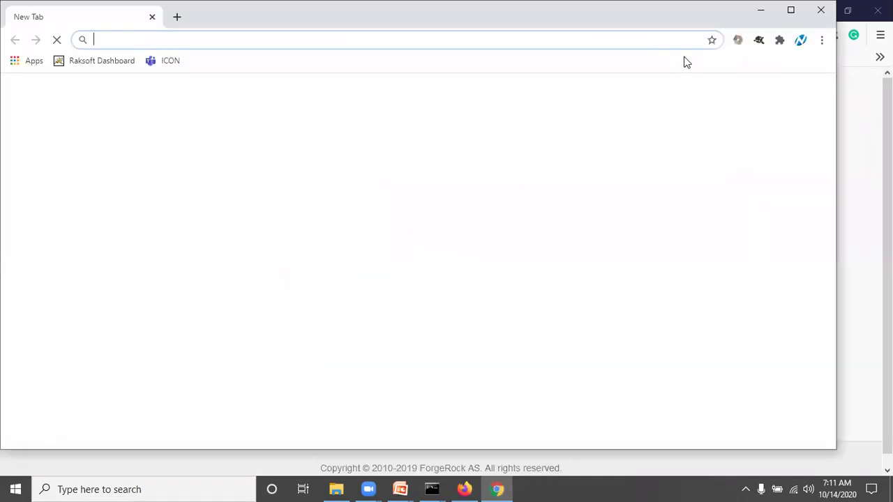
{"action": "left_click", "coordinate": [791, 10]}
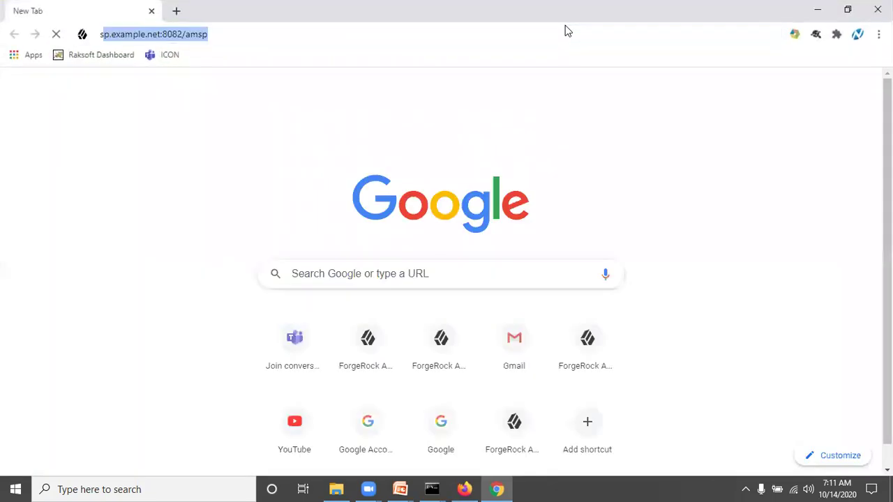
Load sp.example.net:8082/amsp in Chrome and compare it with the IdP login in Firefox
{"action": "key", "text": "Return"}
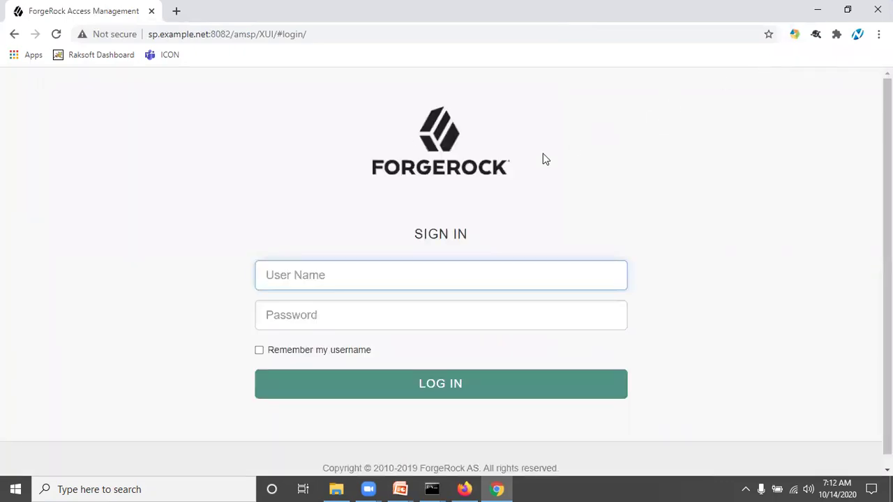
{"action": "key", "text": "alt+Tab"}
{"action": "key", "text": "alt+Tab"}
{"action": "key", "text": "alt+Tab"}
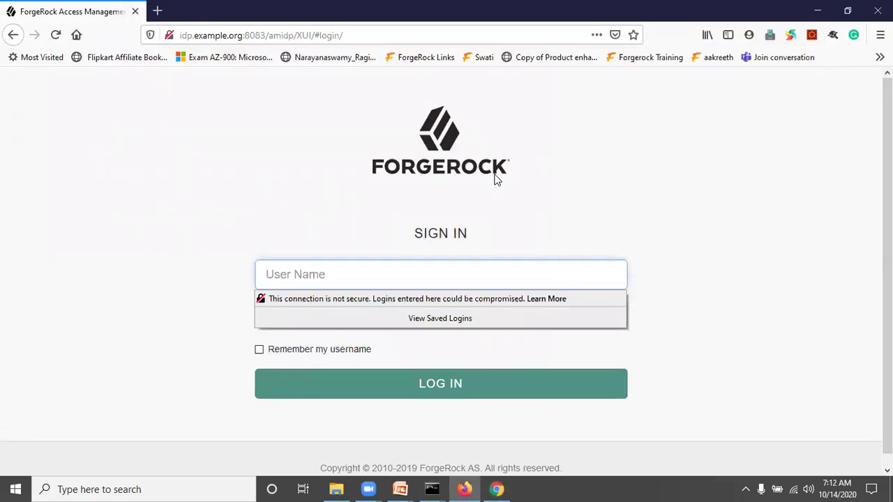
{"action": "left_click", "coordinate": [223, 160]}
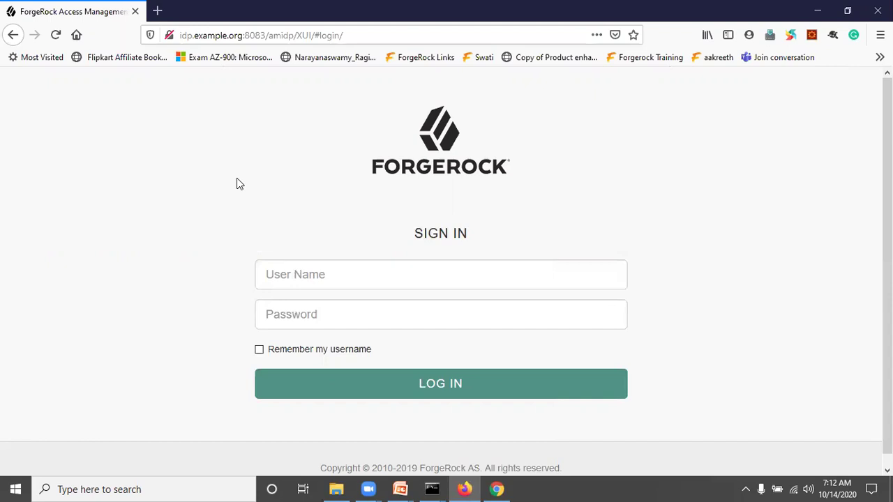
{"action": "key", "text": "alt+Tab"}
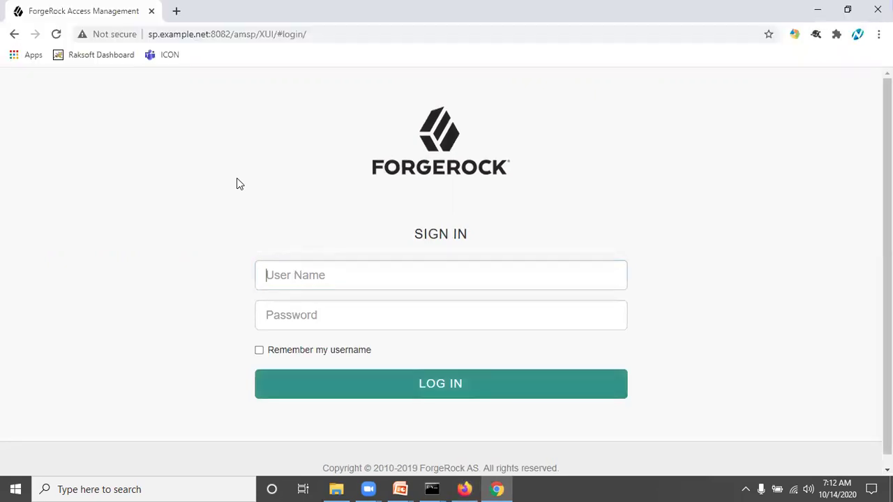
{"action": "key", "text": "alt+Tab"}
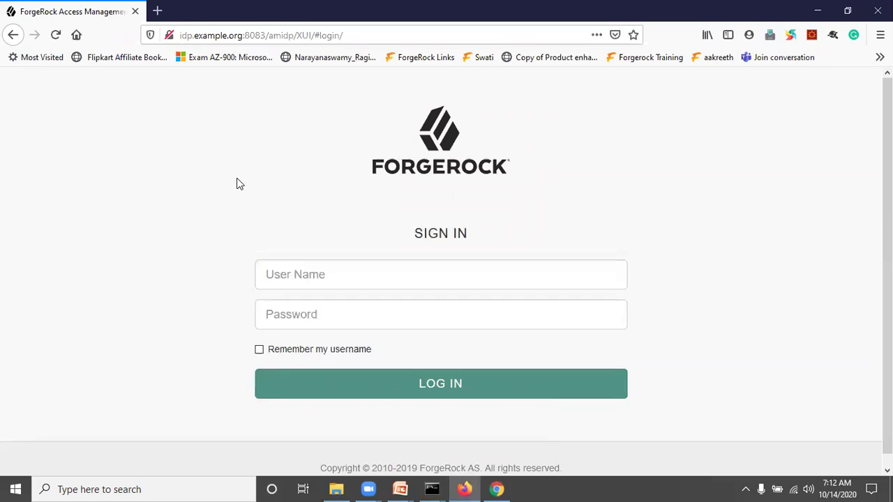
{"action": "key", "text": "alt+Tab"}
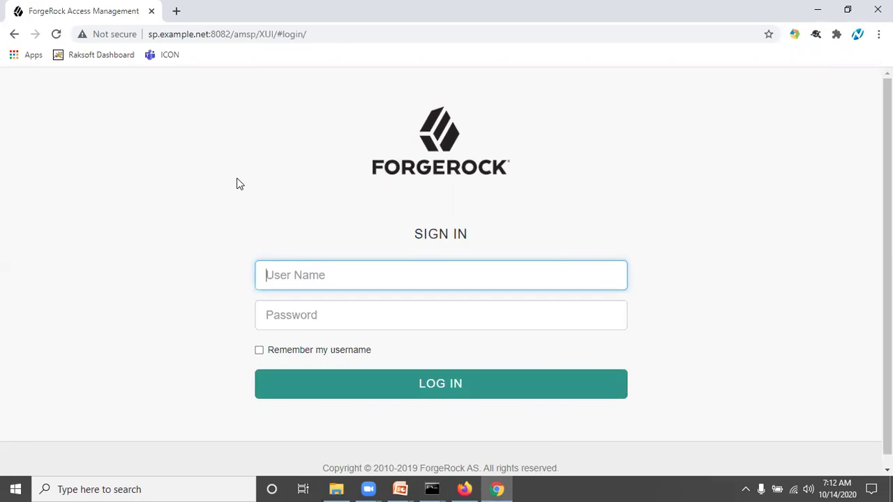
{"action": "key", "text": "alt+Tab"}
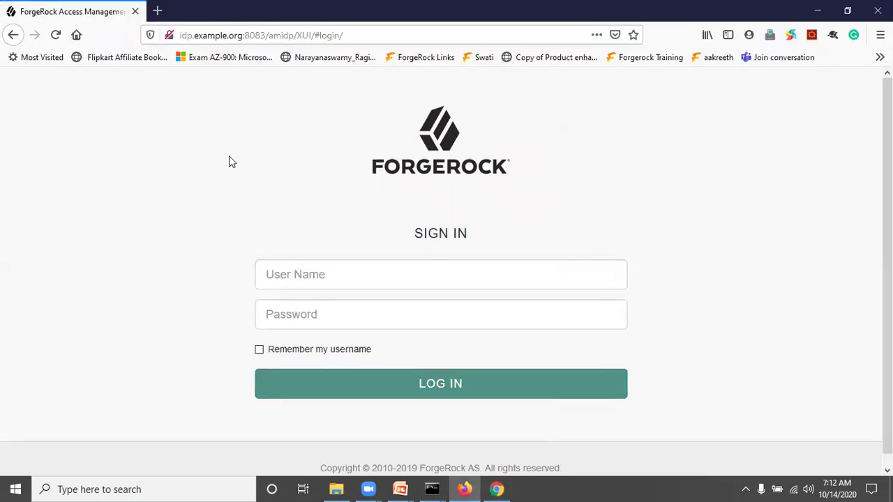
Log in to the IdP console in Firefox with the administrator username and password
{"action": "left_click", "coordinate": [293, 275]}
{"action": "type", "text": "amadm"}
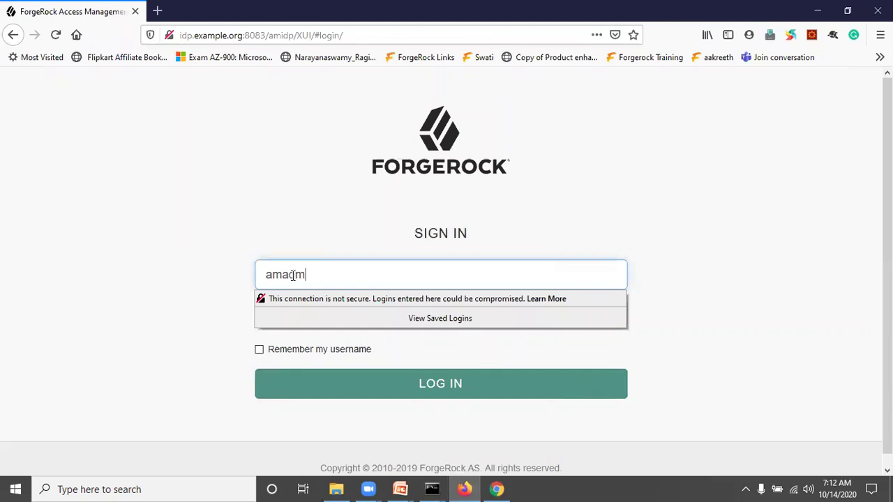
{"action": "type", "text": "in"}
{"action": "key", "text": "Tab"}
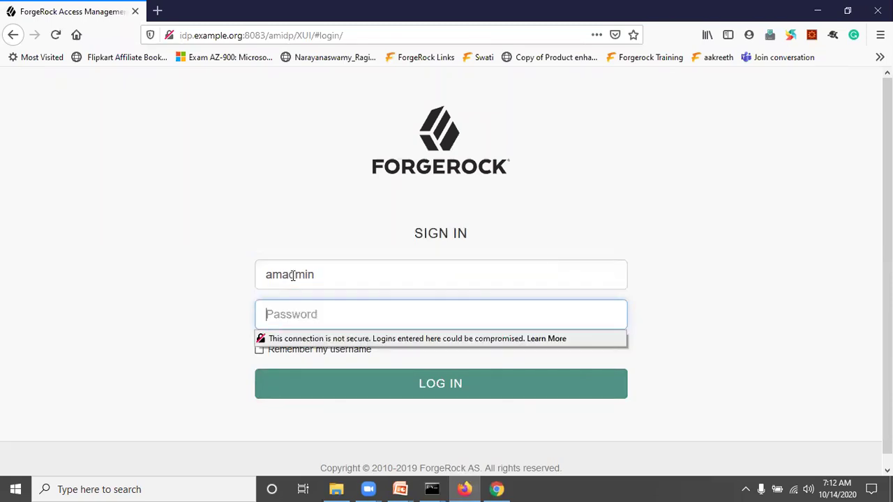
{"action": "type", "text": "password1"}
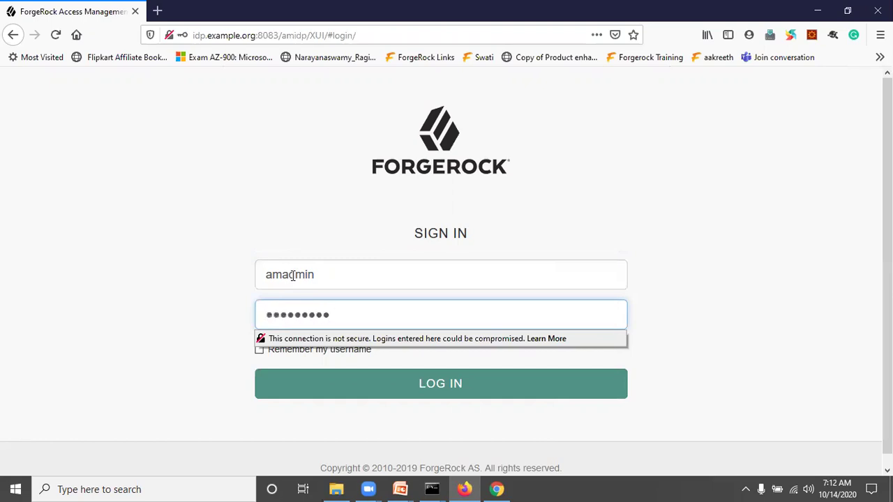
{"action": "key", "text": "Return"}
{"action": "left_click", "coordinate": [333, 150]}
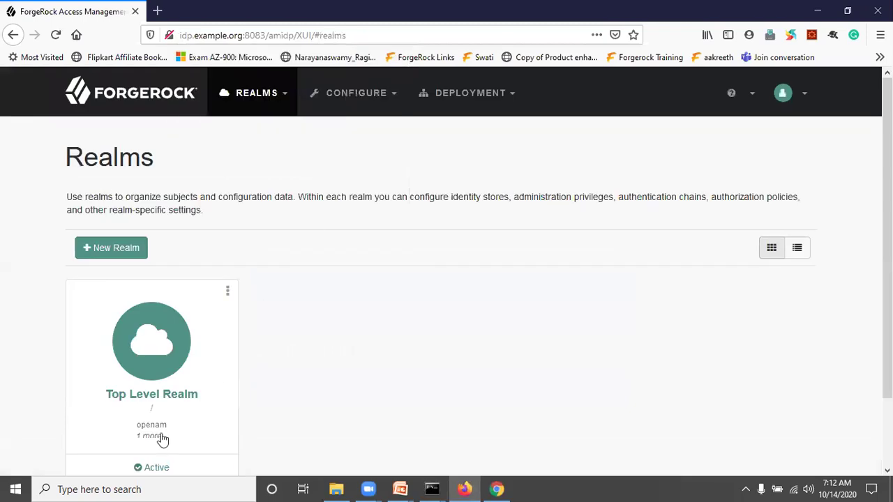
Open the Top Level Realm dashboard and expand its Applications section
{"action": "left_click", "coordinate": [160, 343]}
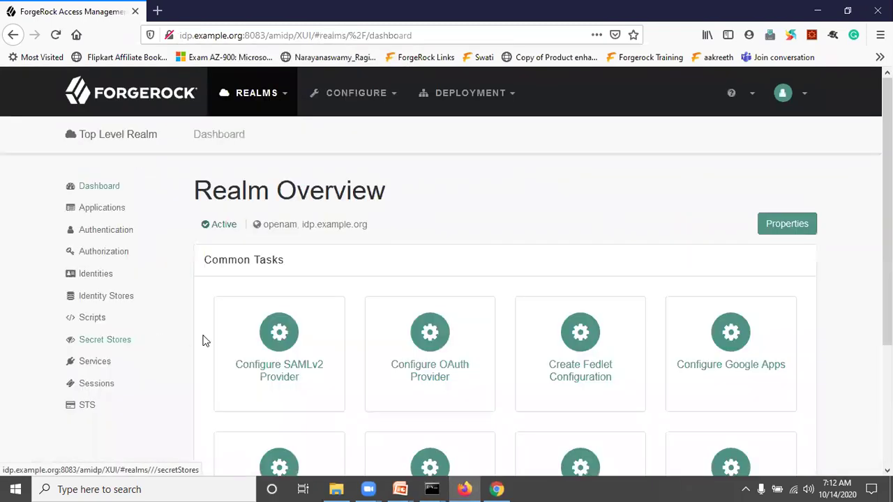
{"action": "left_click", "coordinate": [283, 349]}
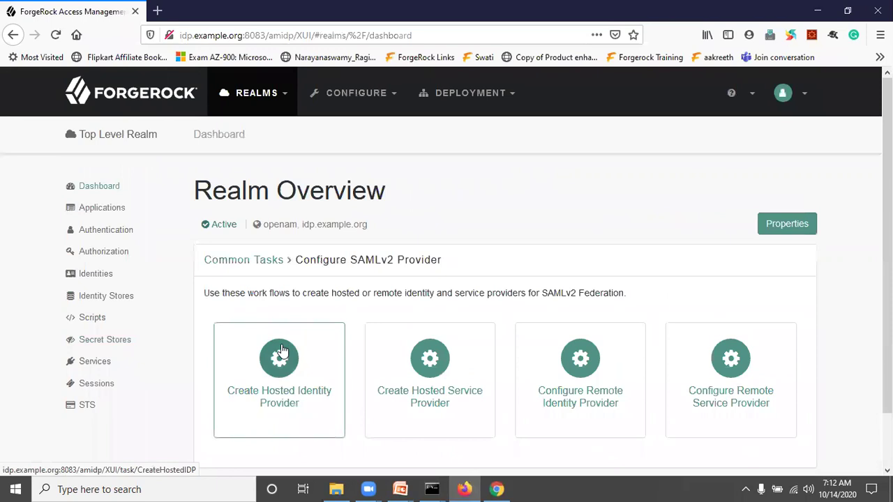
{"action": "left_click", "coordinate": [108, 208]}
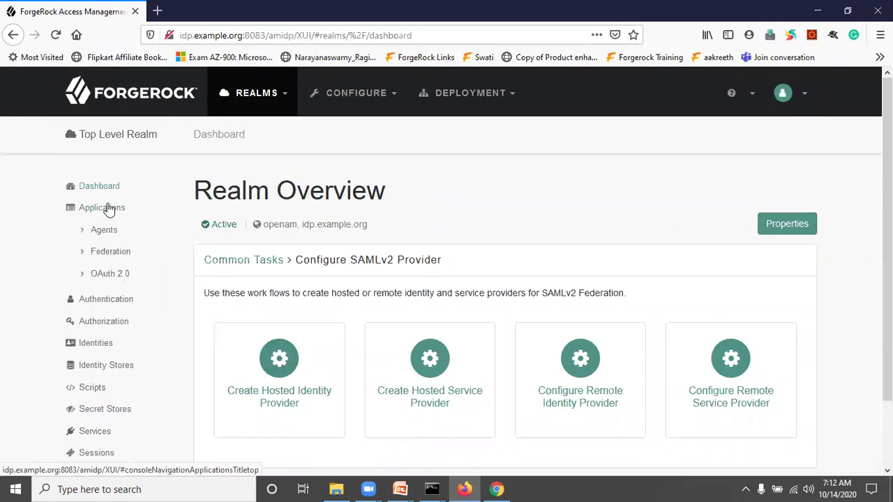
{"action": "left_click", "coordinate": [117, 278]}
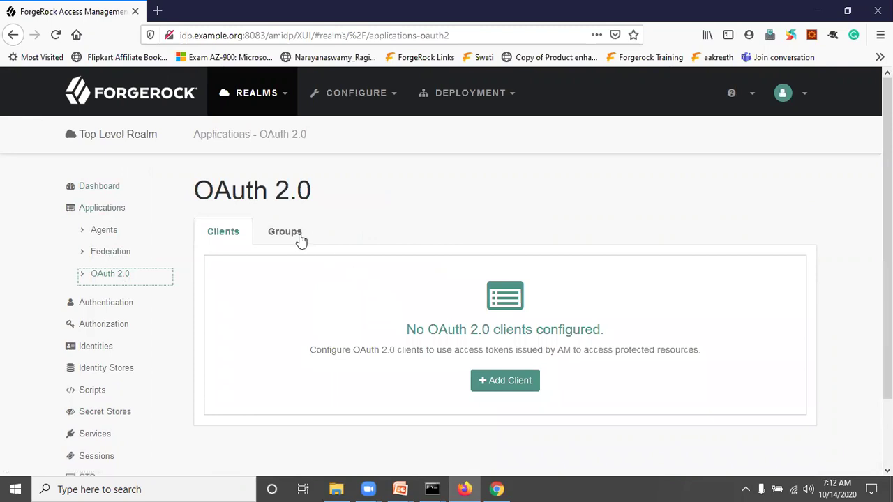
Open Federation's Entity Providers and scroll through the MYCOT circle of trust entities
{"action": "left_click", "coordinate": [126, 258]}
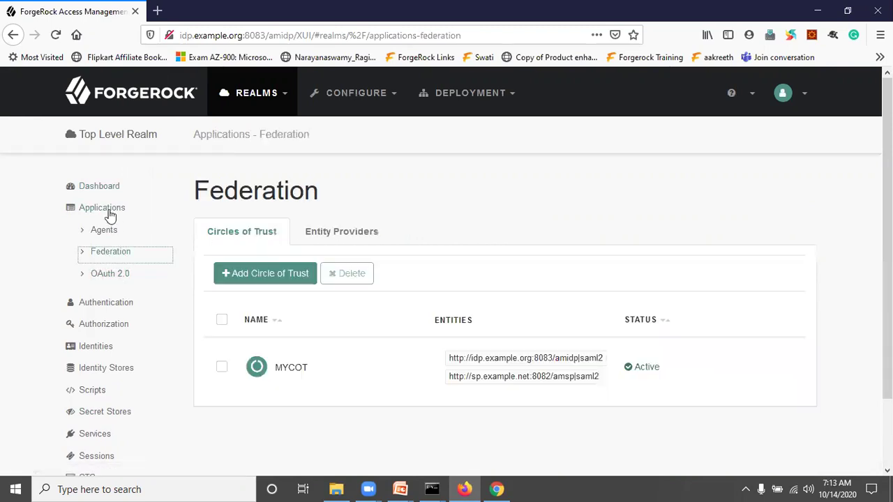
{"action": "left_click", "coordinate": [333, 237]}
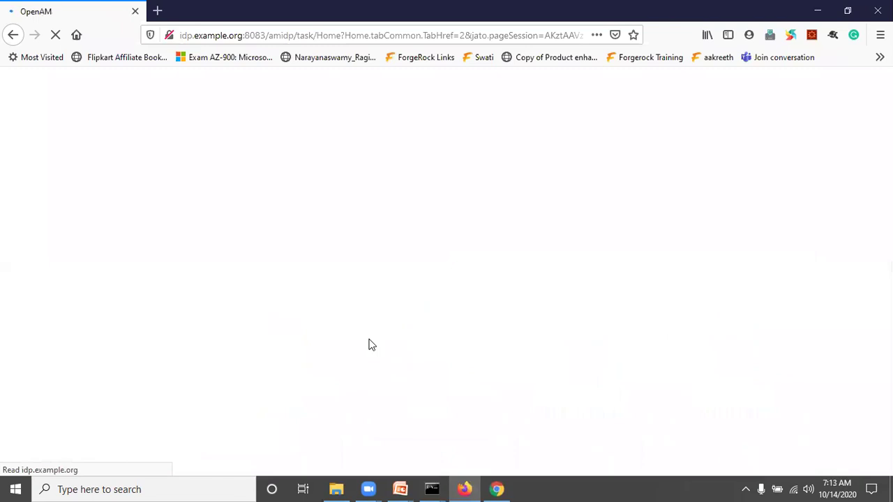
{"action": "scroll", "coordinate": [368, 344], "scroll_direction": "down", "scroll_amount": 2}
{"action": "scroll", "coordinate": [368, 344], "scroll_direction": "down", "scroll_amount": 1}
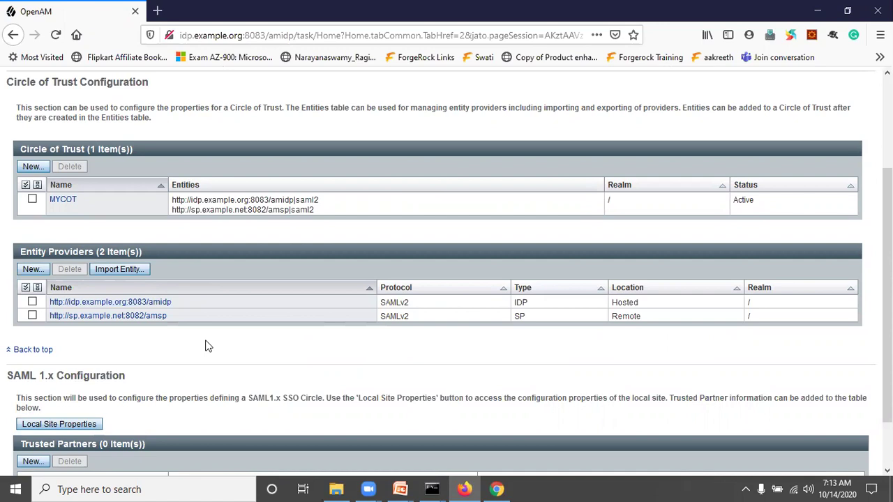
{"action": "key", "text": "alt+Tab"}
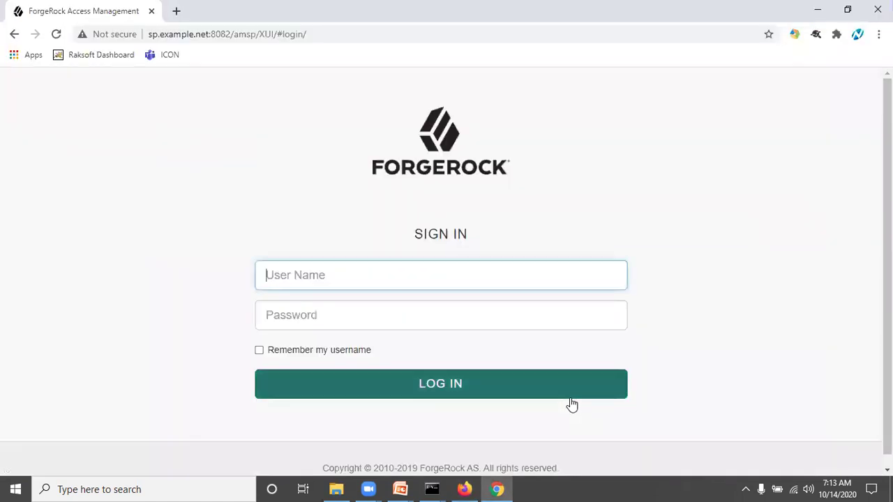
Log in to the SP console in Chrome with the administrator username and password
{"action": "left_click", "coordinate": [323, 265]}
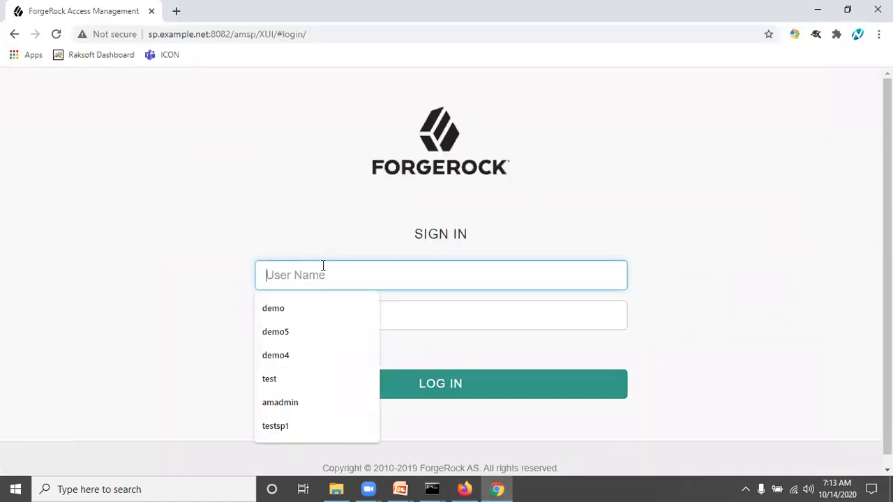
{"action": "type", "text": "amadmin"}
{"action": "key", "text": "Tab"}
{"action": "type", "text": "password1"}
{"action": "key", "text": "Return"}
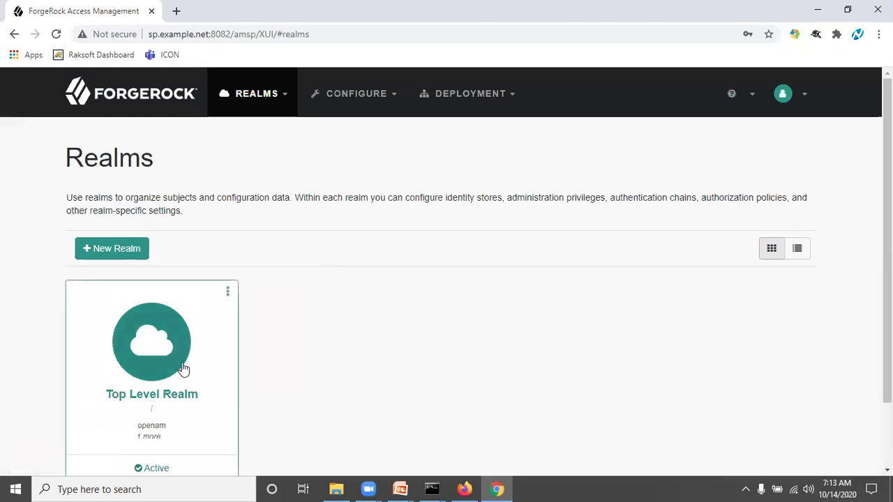
Go to Top Level Realm > Applications > Federation and view its entity providers
{"action": "left_click", "coordinate": [184, 370]}
{"action": "left_click", "coordinate": [98, 211]}
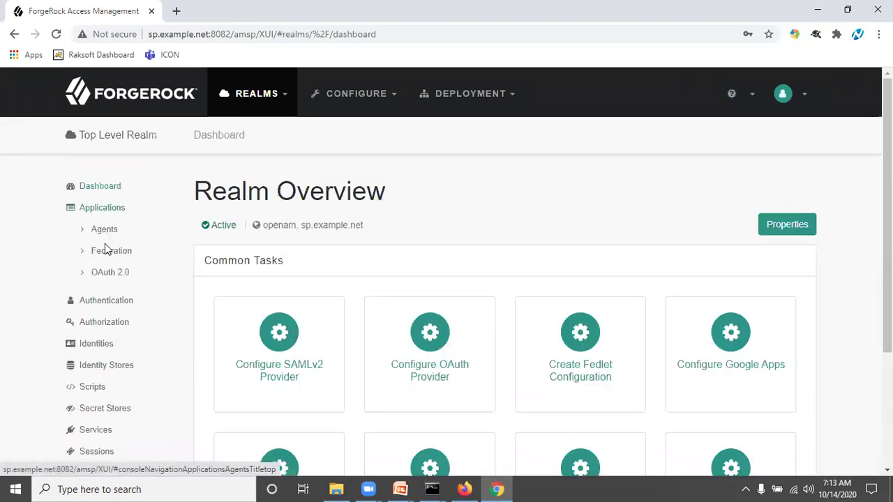
{"action": "left_click", "coordinate": [104, 251]}
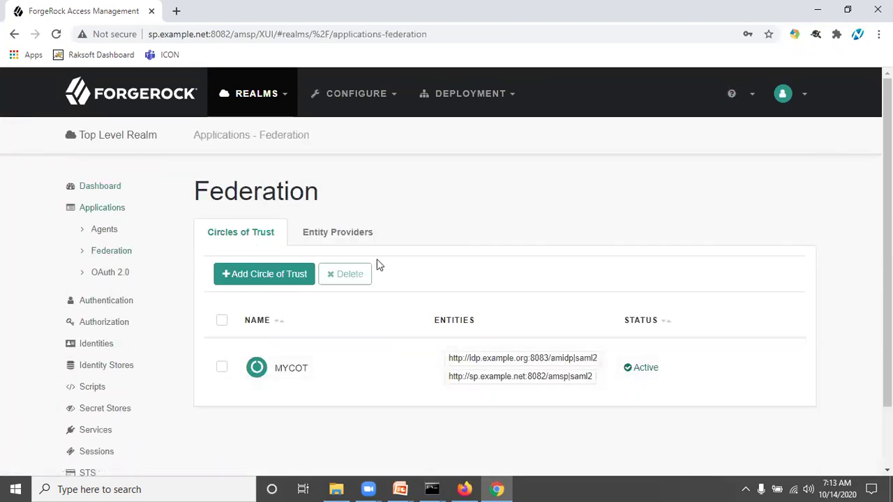
{"action": "left_click", "coordinate": [334, 234]}
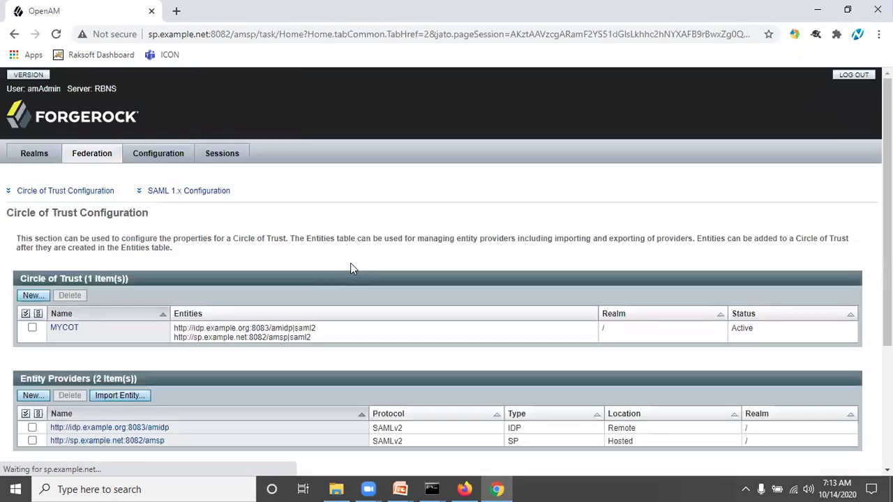
Scroll the SP federation page back to the top and switch to the Realms page
{"action": "scroll", "coordinate": [350, 263], "scroll_direction": "down", "scroll_amount": 3}
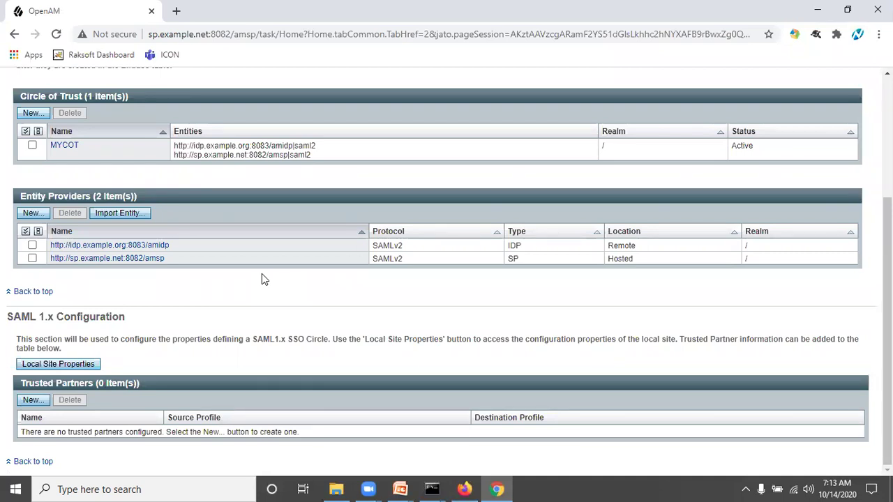
{"action": "scroll", "coordinate": [284, 286], "scroll_direction": "up", "scroll_amount": 3}
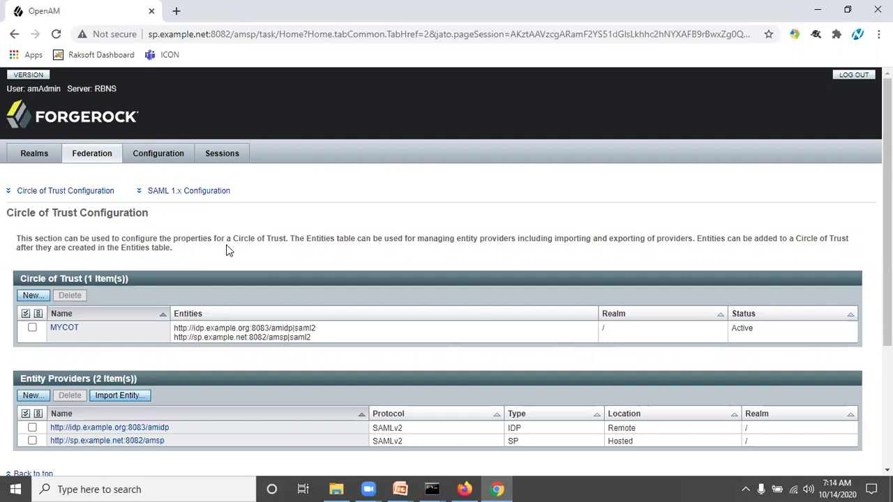
{"action": "left_click", "coordinate": [38, 157]}
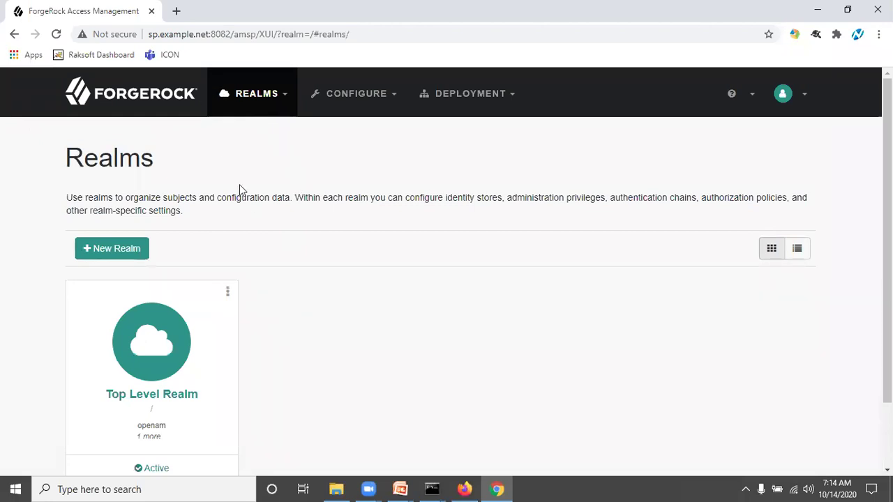
In Top Level Realm, go to Authentication > Modules, add a module and focus its Name field
{"action": "left_click", "coordinate": [168, 343]}
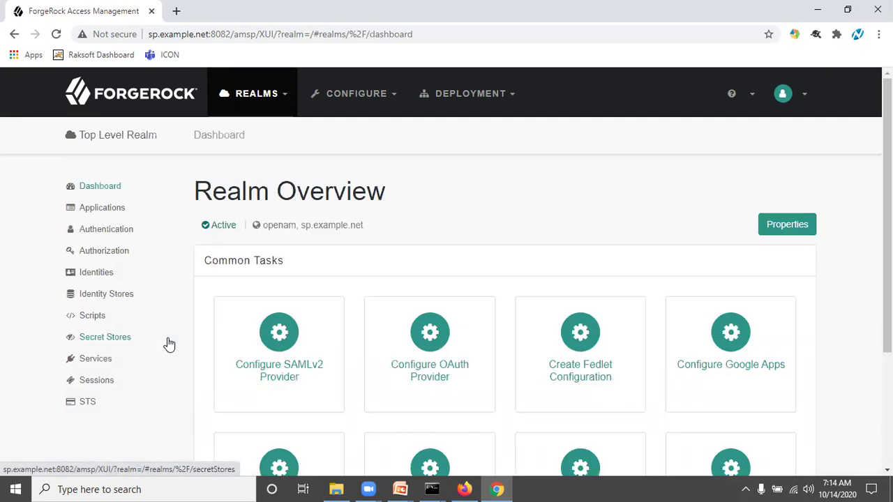
{"action": "left_click", "coordinate": [106, 235]}
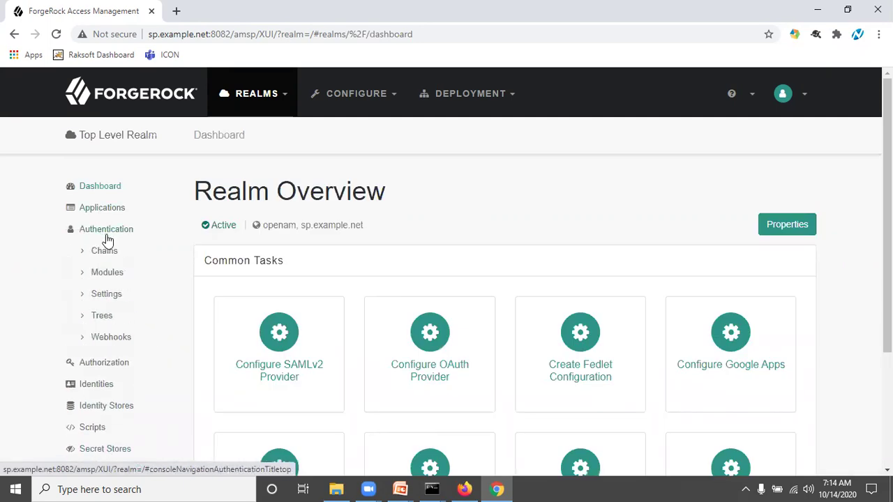
{"action": "left_click", "coordinate": [109, 273]}
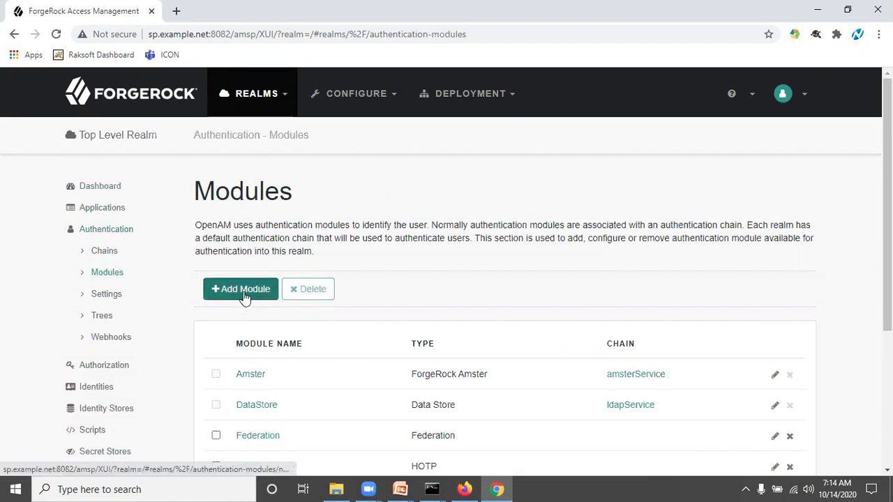
{"action": "left_click", "coordinate": [243, 291]}
{"action": "left_click", "coordinate": [378, 241]}
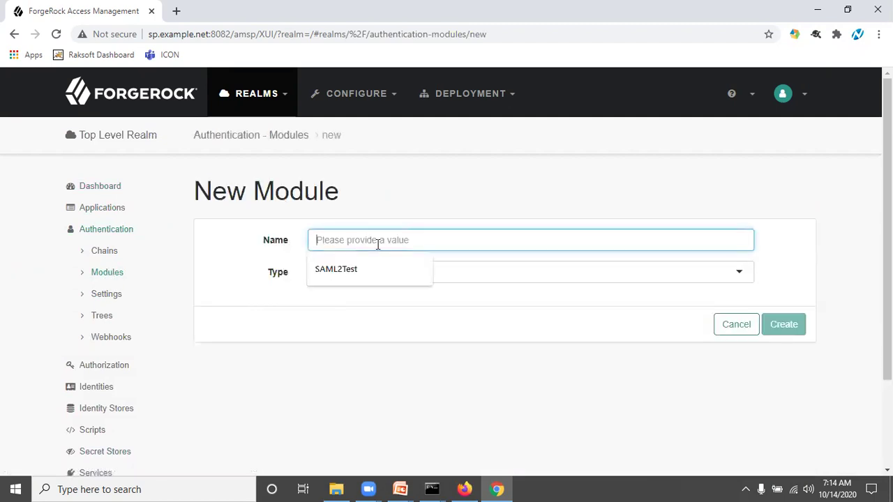
Name the new module SAML2TestNew, set its type to SAML2, and create it
{"action": "type", "text": "SAML@"}
{"action": "key", "text": "BackSpace"}
{"action": "type", "text": "2"}
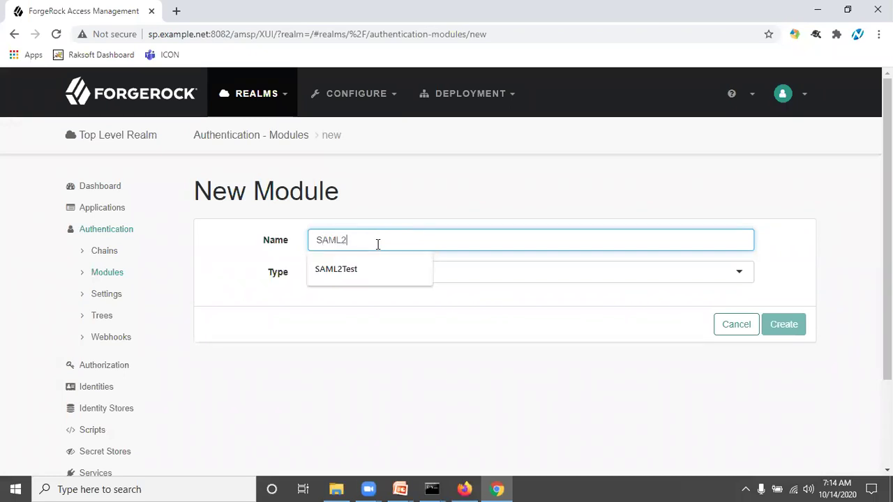
{"action": "type", "text": "Test"}
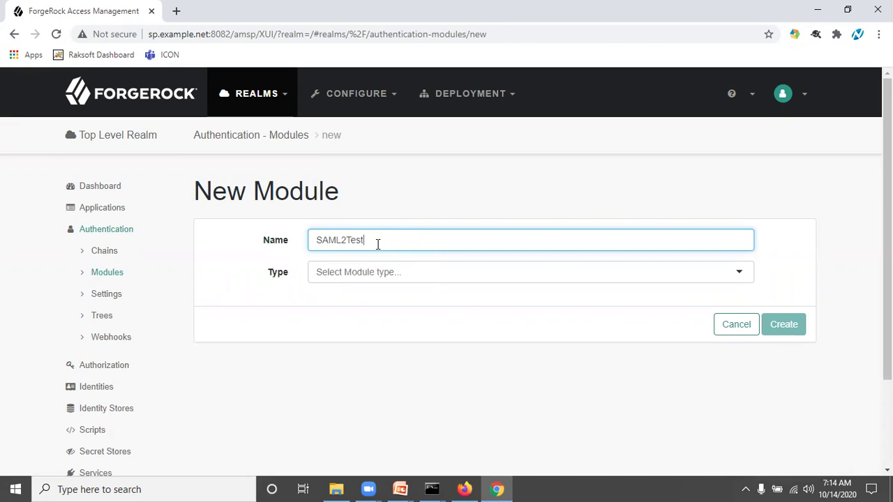
{"action": "key", "text": "BackSpace"}
{"action": "left_click", "coordinate": [454, 204]}
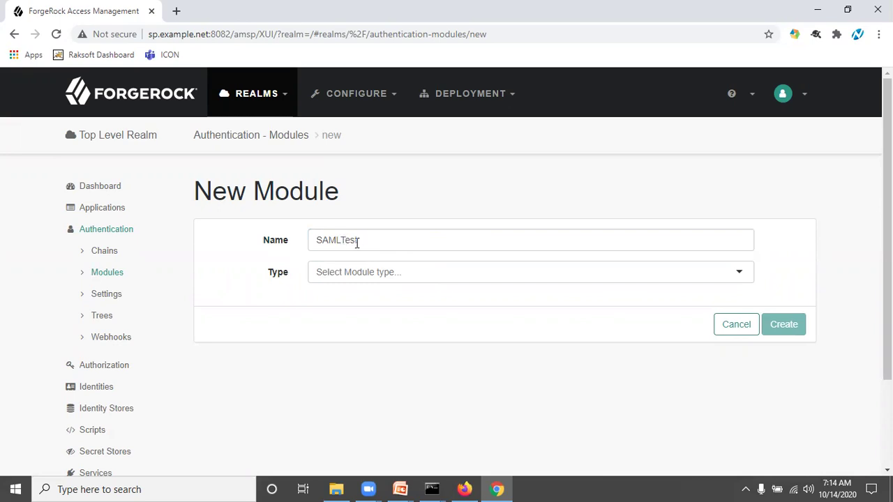
{"action": "left_click", "coordinate": [367, 277]}
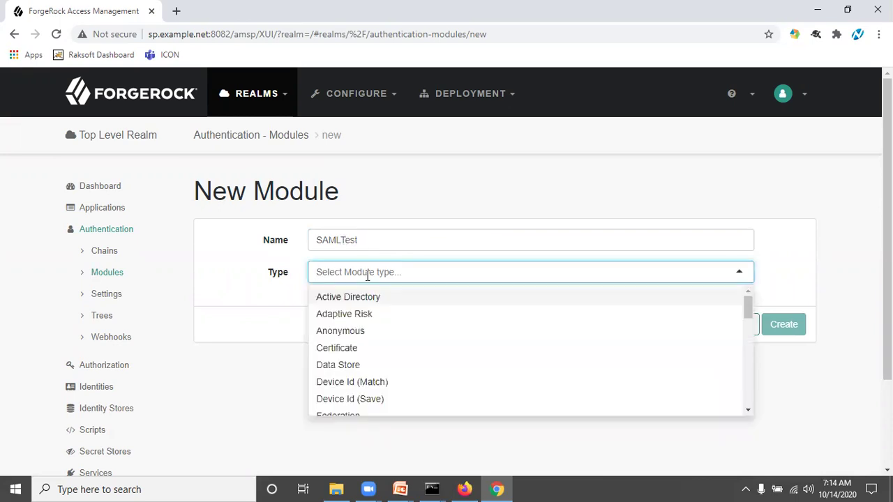
{"action": "type", "text": "sam"}
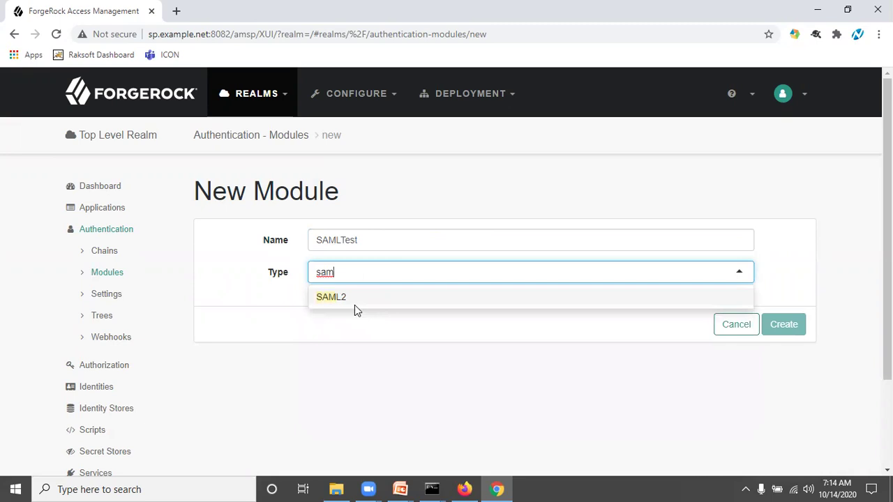
{"action": "left_click", "coordinate": [355, 303]}
{"action": "left_click", "coordinate": [340, 238]}
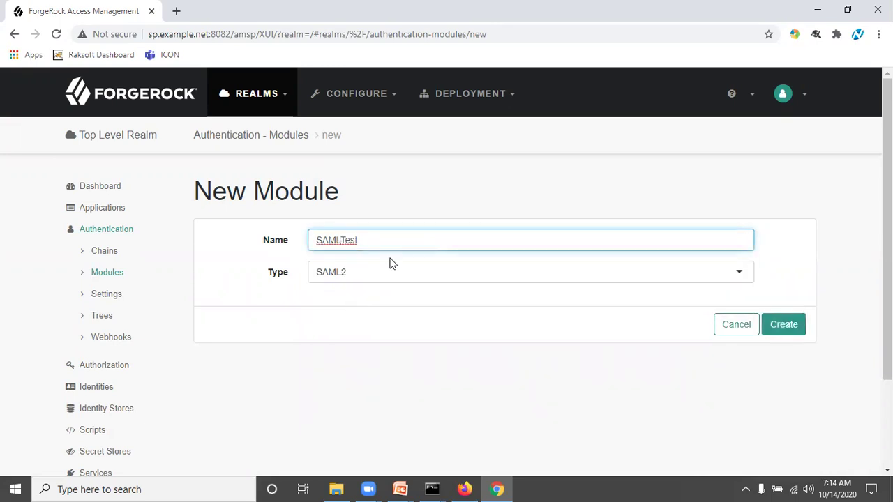
{"action": "type", "text": "2TestNew"}
{"action": "left_click", "coordinate": [407, 429]}
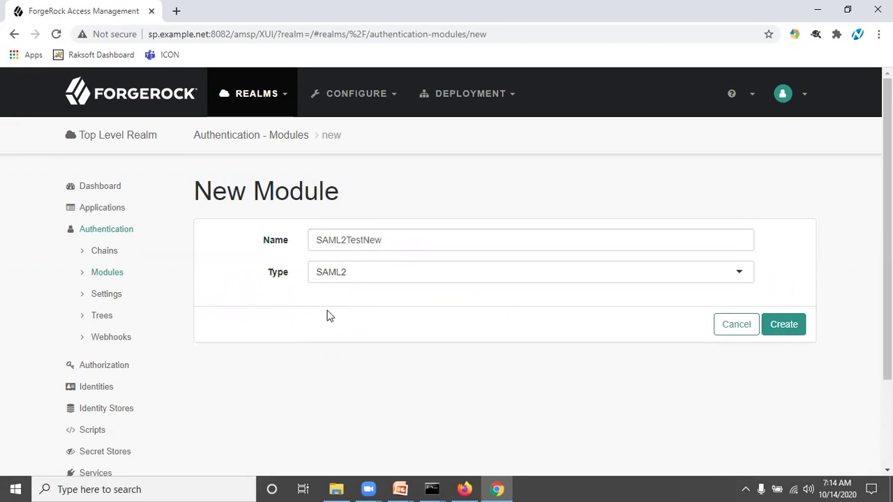
{"action": "left_click", "coordinate": [784, 326]}
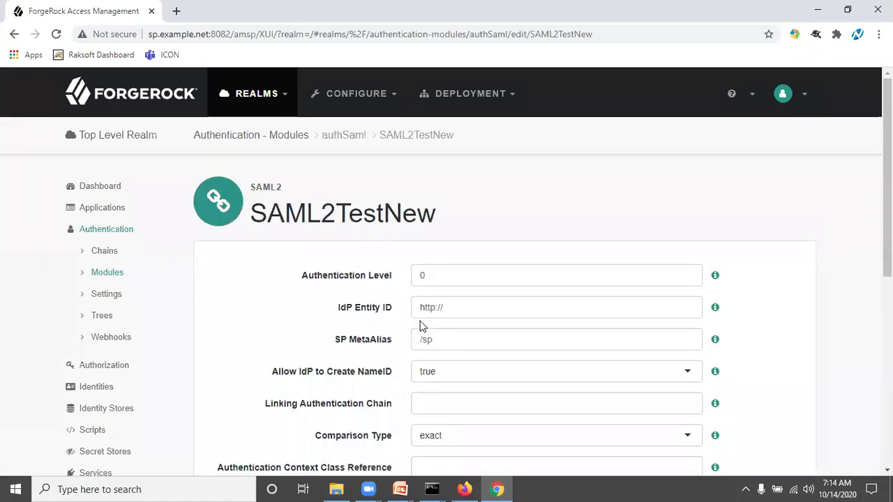
Point out the IdP Entity ID, SP MetaAlias and Allow IdP to Create NameID settings
{"action": "scroll", "coordinate": [386, 285], "scroll_direction": "down", "scroll_amount": 5}
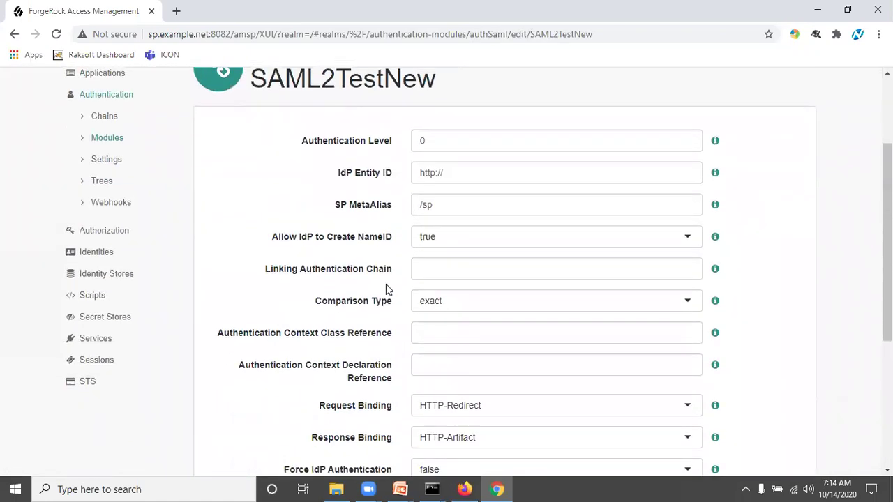
{"action": "scroll", "coordinate": [385, 284], "scroll_direction": "up", "scroll_amount": 4}
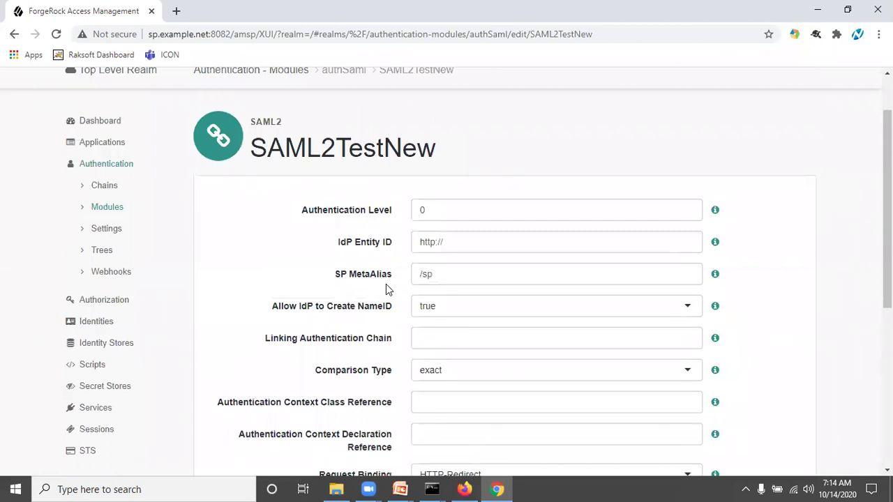
{"action": "left_click_drag", "start_coordinate": [340, 244], "coordinate": [393, 251]}
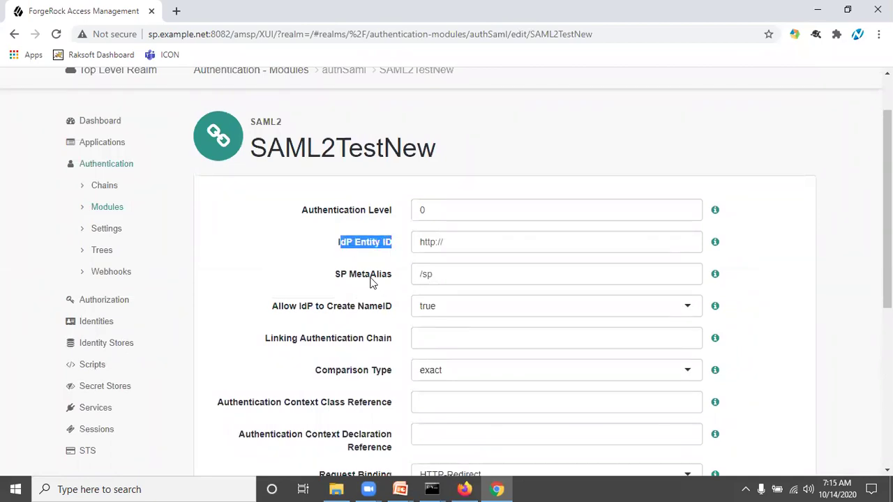
{"action": "left_click_drag", "start_coordinate": [334, 281], "coordinate": [387, 281]}
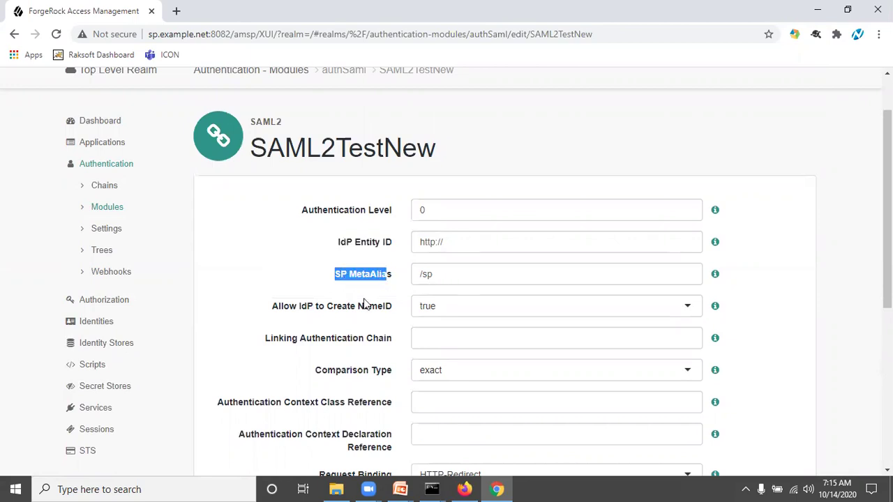
{"action": "left_click_drag", "start_coordinate": [296, 314], "coordinate": [336, 314]}
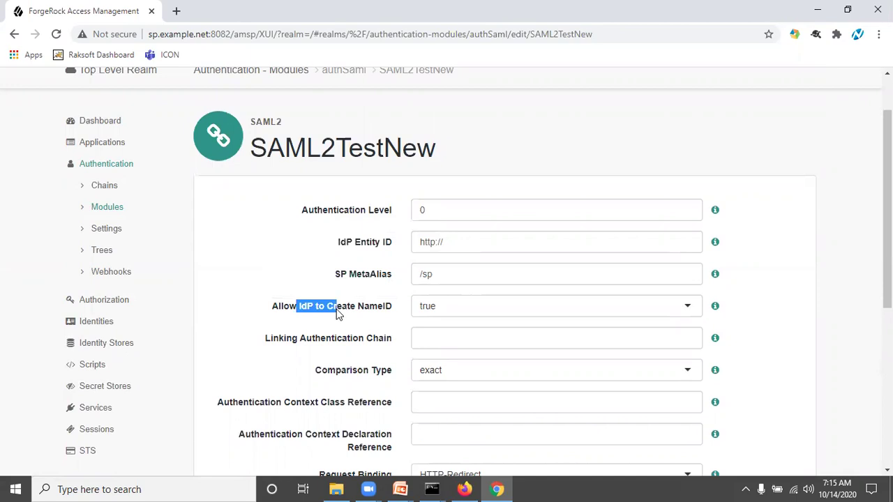
Copy the IdP entity address idp.example.org:8083/amidp from the IdP console's address bar
{"action": "left_click", "coordinate": [350, 325]}
{"action": "scroll", "coordinate": [351, 326], "scroll_direction": "down", "scroll_amount": 1}
{"action": "scroll", "coordinate": [351, 326], "scroll_direction": "down", "scroll_amount": 3}
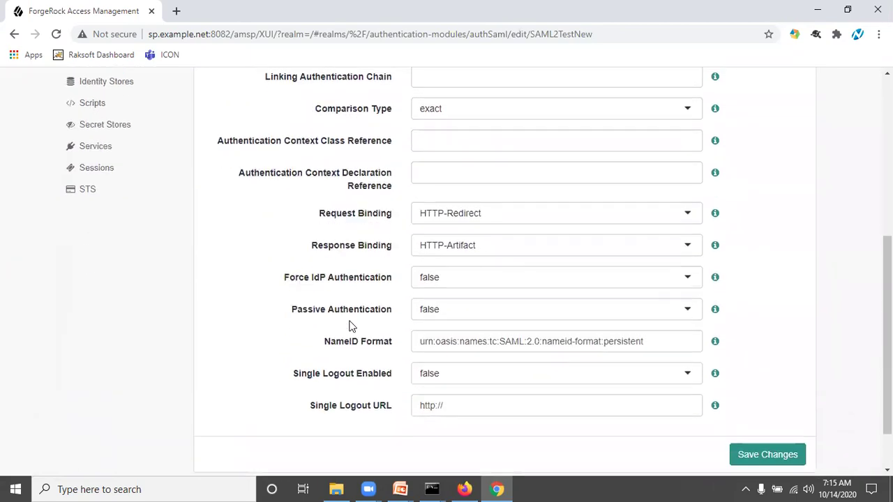
{"action": "scroll", "coordinate": [446, 217], "scroll_direction": "up", "scroll_amount": 3}
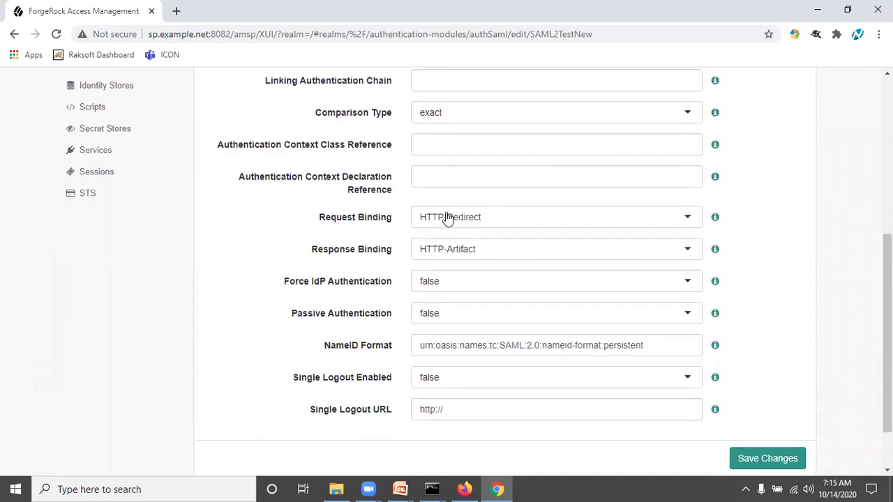
{"action": "left_click", "coordinate": [461, 176]}
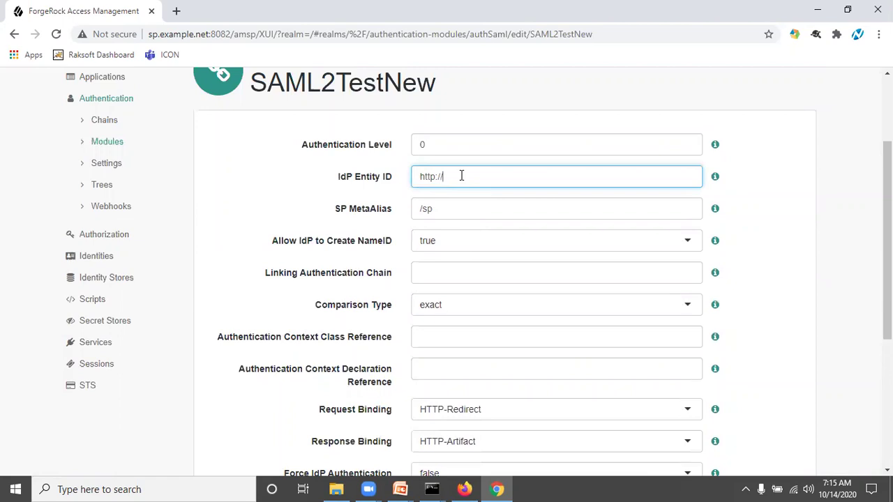
{"action": "key", "text": "alt+Tab"}
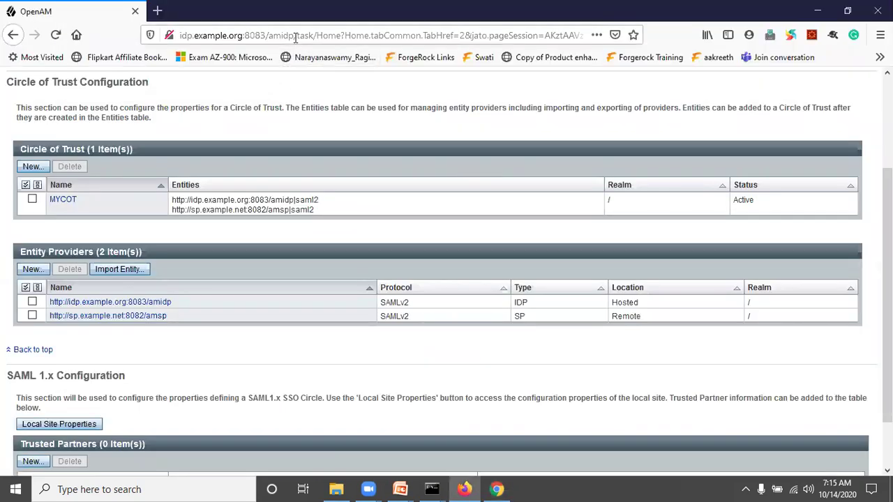
{"action": "left_click", "coordinate": [294, 35]}
{"action": "left_click_drag", "start_coordinate": [294, 35], "coordinate": [179, 34]}
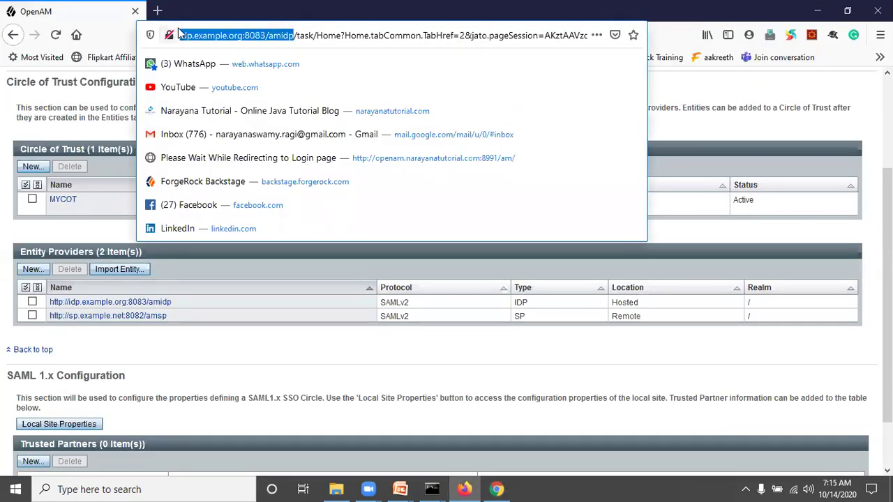
{"action": "key", "text": "ctrl+c"}
{"action": "key", "text": "alt+Tab"}
{"action": "key", "text": "ctrl+v"}
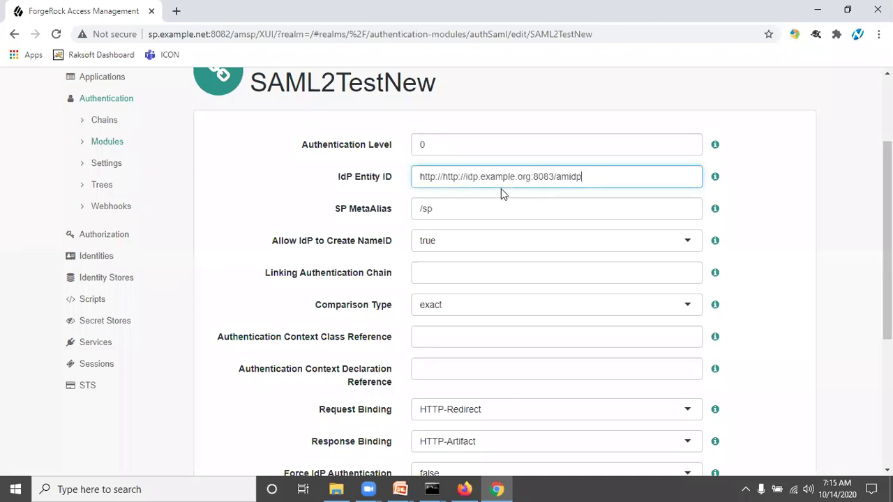
{"action": "left_click", "coordinate": [444, 179]}
{"action": "key", "text": "BackSpace"}
{"action": "key", "text": "BackSpace"}
{"action": "key", "text": "BackSpace"}
{"action": "key", "text": "BackSpace"}
{"action": "key", "text": "BackSpace"}
{"action": "key", "text": "BackSpace"}
{"action": "key", "text": "BackSpace"}
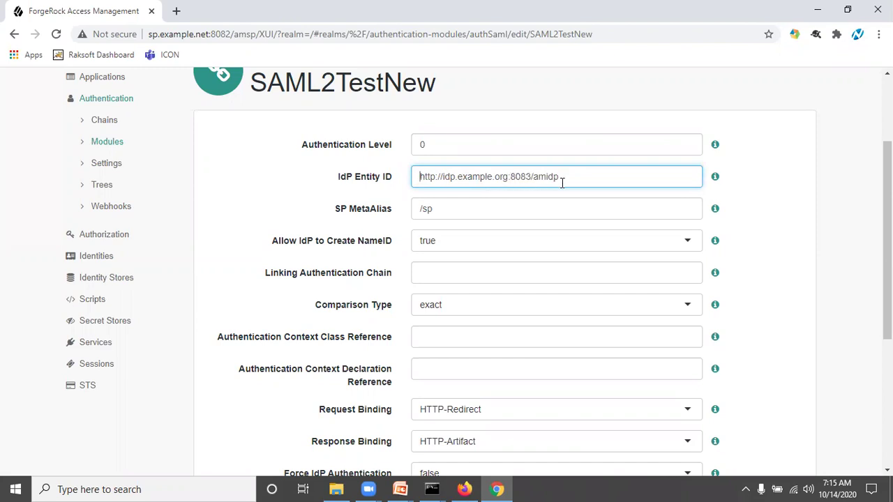
{"action": "scroll", "coordinate": [567, 185], "scroll_direction": "up", "scroll_amount": 2}
{"action": "scroll", "coordinate": [597, 288], "scroll_direction": "down", "scroll_amount": 6}
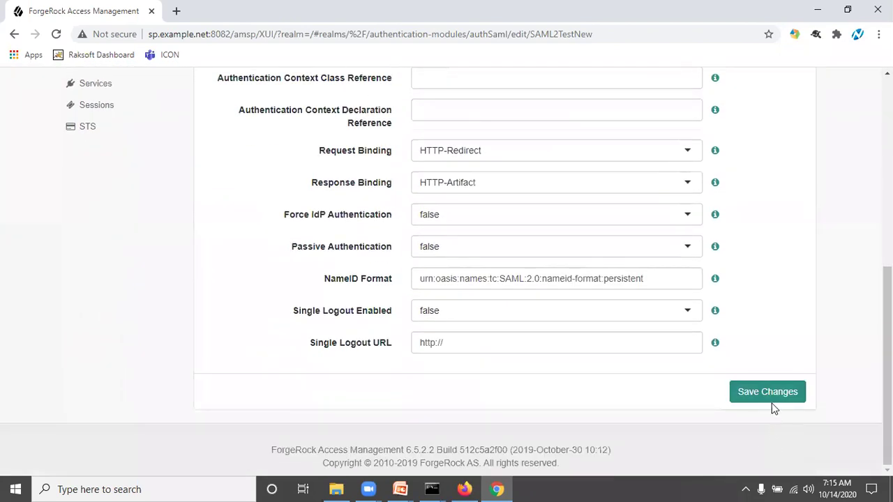
{"action": "left_click", "coordinate": [767, 392]}
{"action": "scroll", "coordinate": [562, 263], "scroll_direction": "up", "scroll_amount": 4}
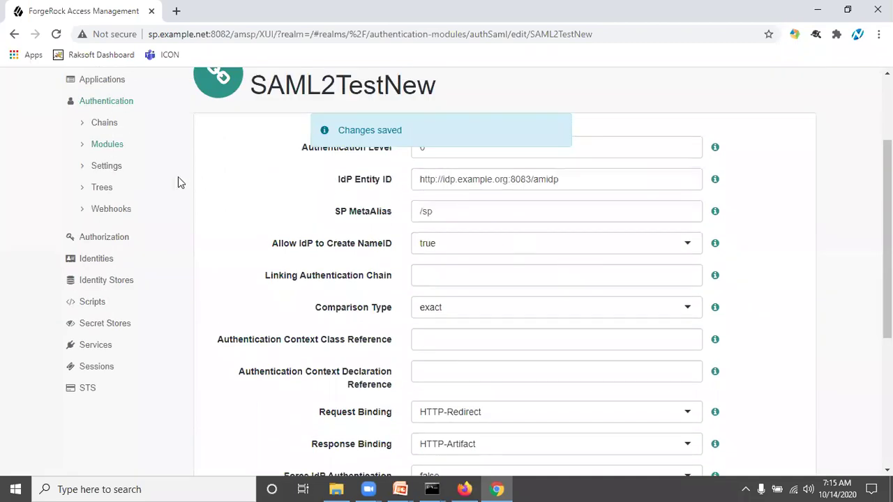
{"action": "scroll", "coordinate": [404, 255], "scroll_direction": "up", "scroll_amount": 2}
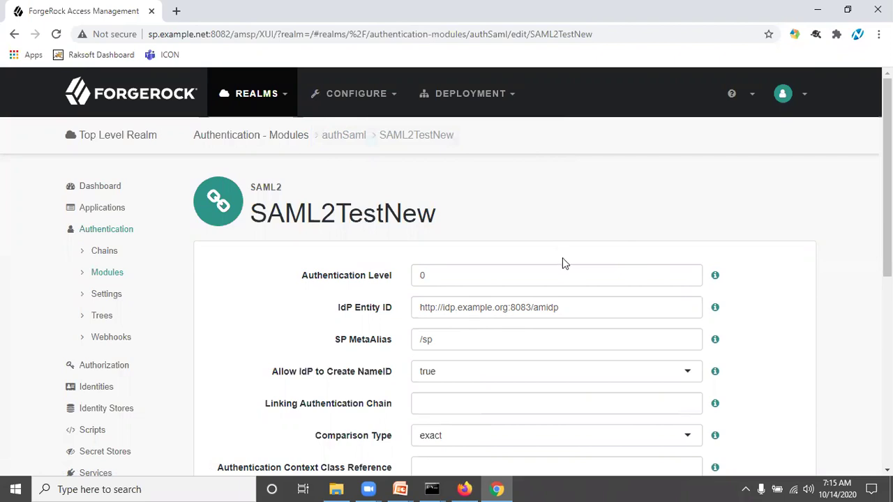
{"action": "left_click", "coordinate": [110, 215]}
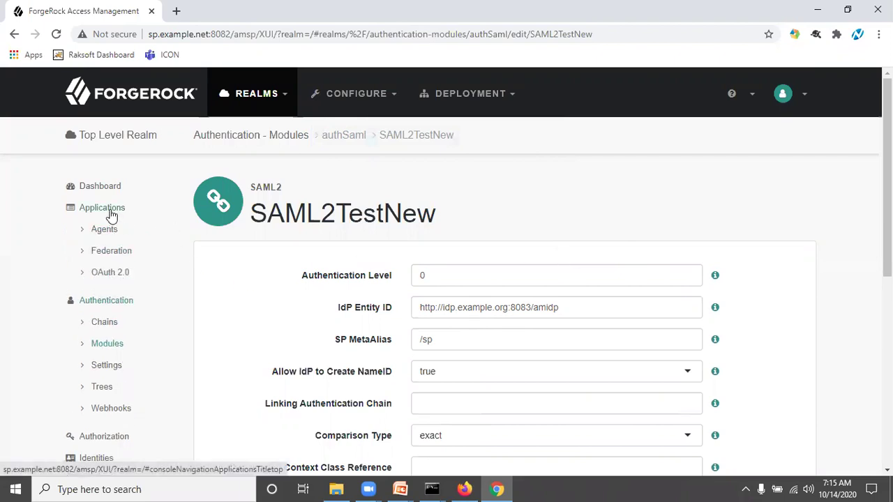
{"action": "left_click", "coordinate": [119, 257]}
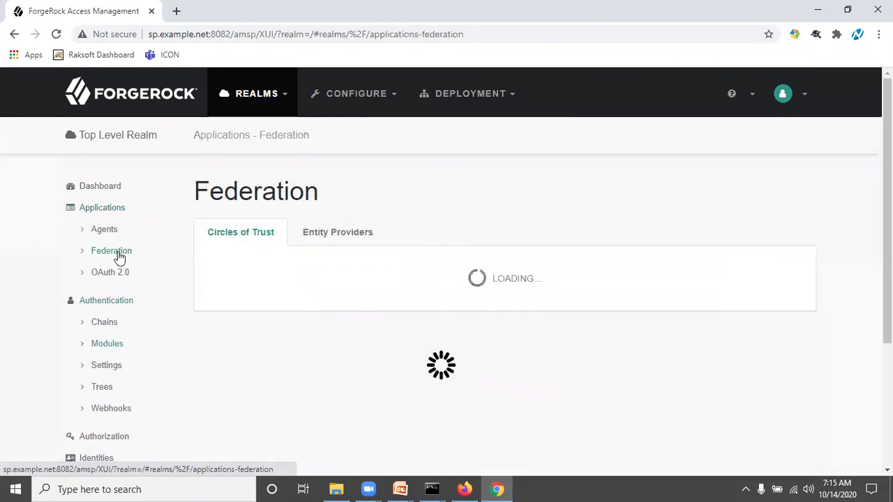
{"action": "left_click", "coordinate": [354, 242]}
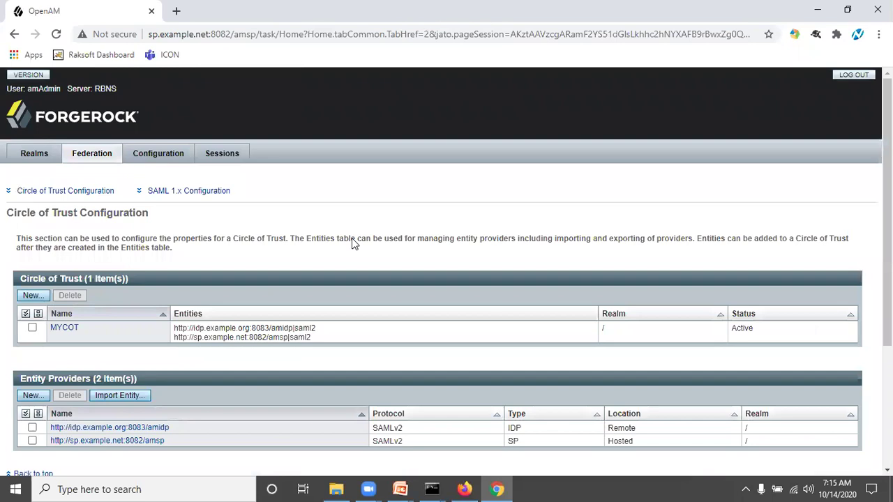
{"action": "scroll", "coordinate": [351, 238], "scroll_direction": "down", "scroll_amount": 1}
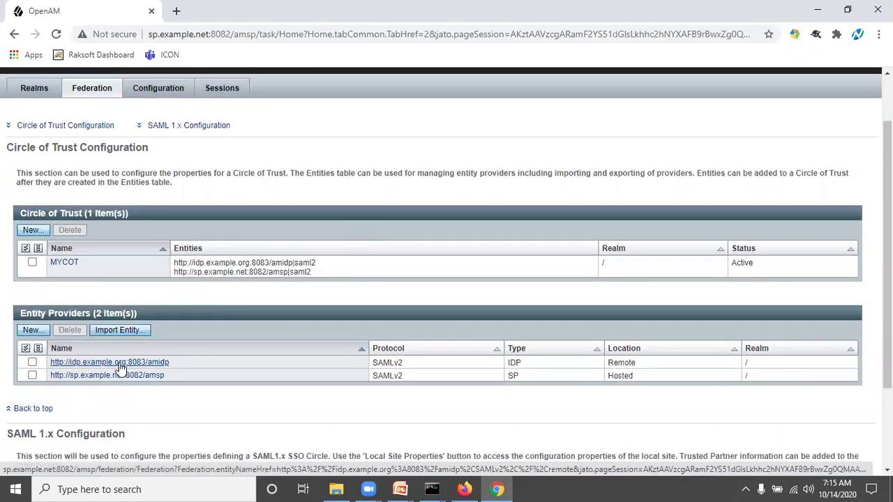
{"action": "left_click_drag", "start_coordinate": [184, 365], "coordinate": [49, 363]}
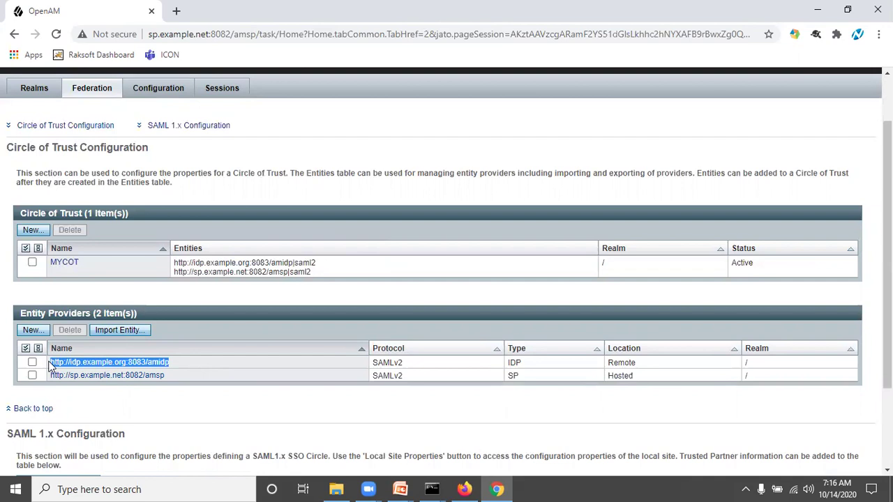
{"action": "left_click", "coordinate": [375, 127]}
{"action": "left_click", "coordinate": [39, 92]}
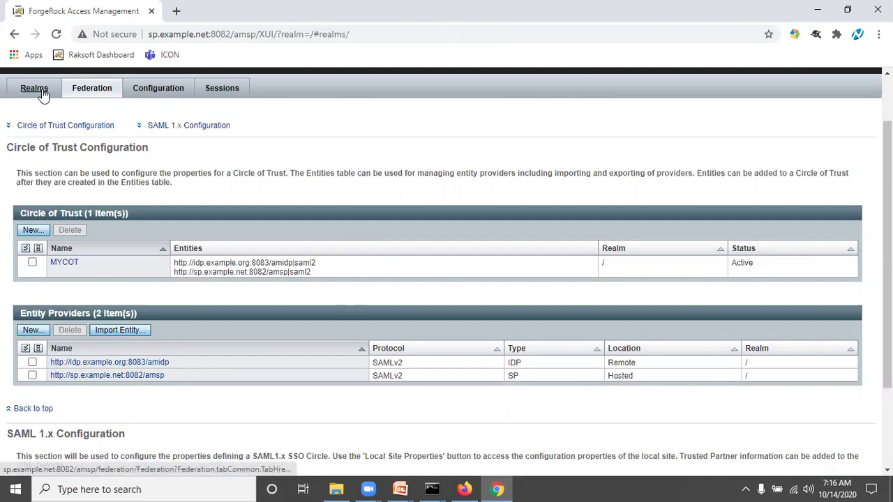
Open SAML2TestNew under Top Level Realm authentication modules and review its saved settings
{"action": "left_click", "coordinate": [176, 331]}
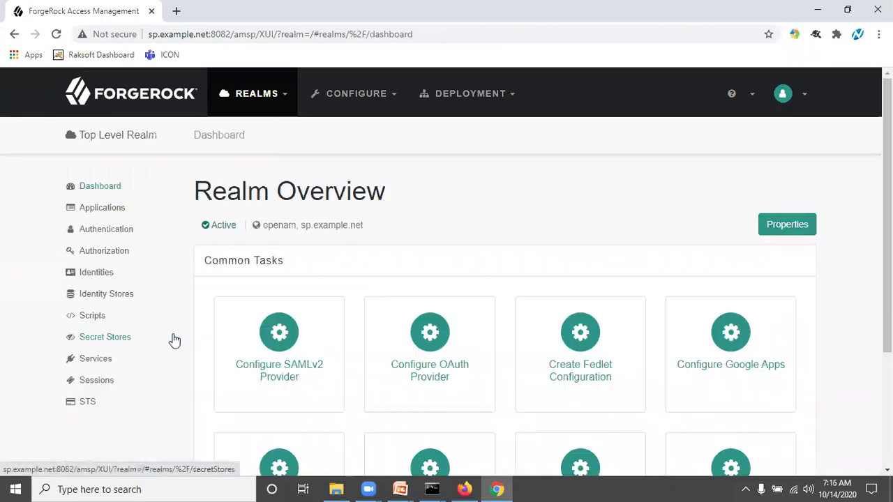
{"action": "left_click", "coordinate": [108, 233]}
{"action": "left_click", "coordinate": [108, 274]}
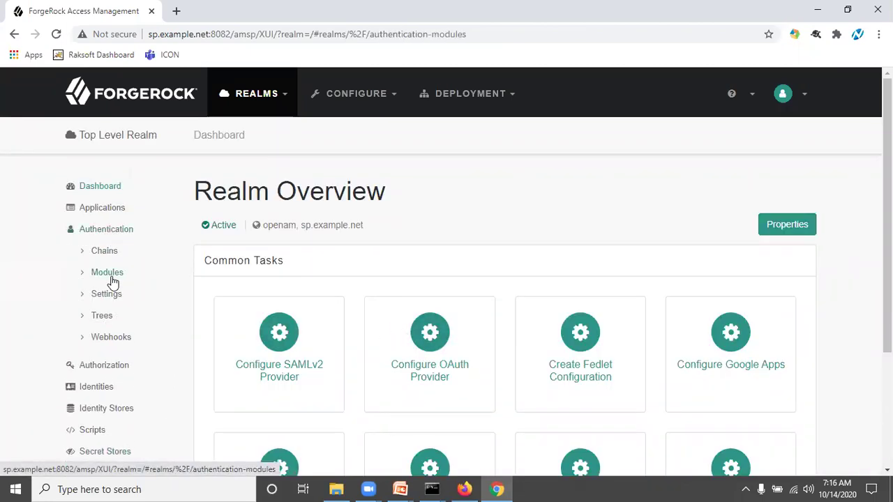
{"action": "scroll", "coordinate": [389, 375], "scroll_direction": "down", "scroll_amount": 2}
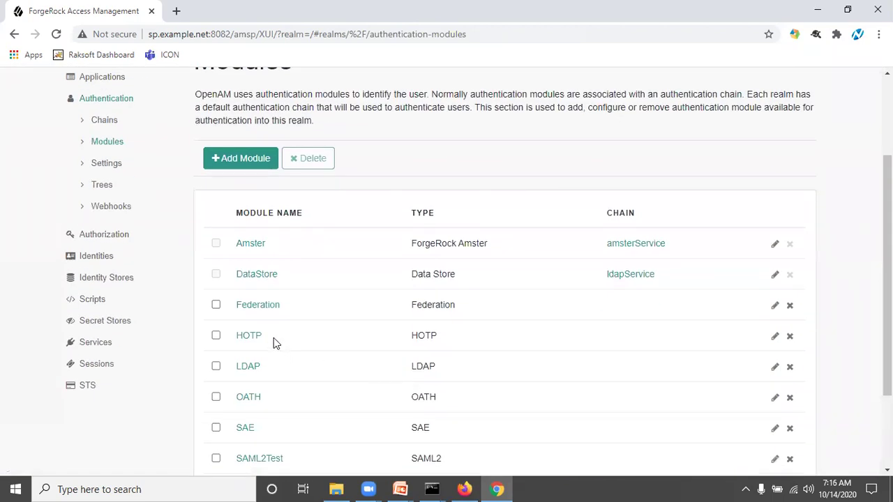
{"action": "scroll", "coordinate": [274, 340], "scroll_direction": "down", "scroll_amount": 2}
{"action": "left_click", "coordinate": [273, 377]}
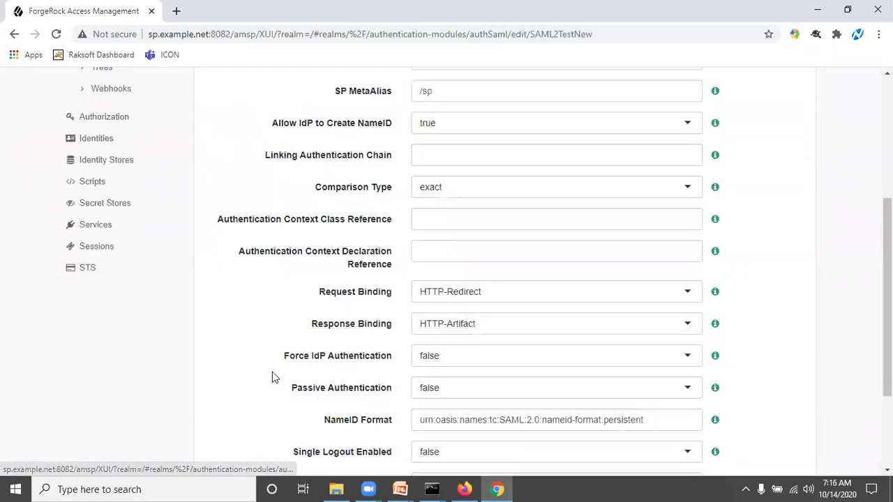
{"action": "scroll", "coordinate": [386, 240], "scroll_direction": "up", "scroll_amount": 3}
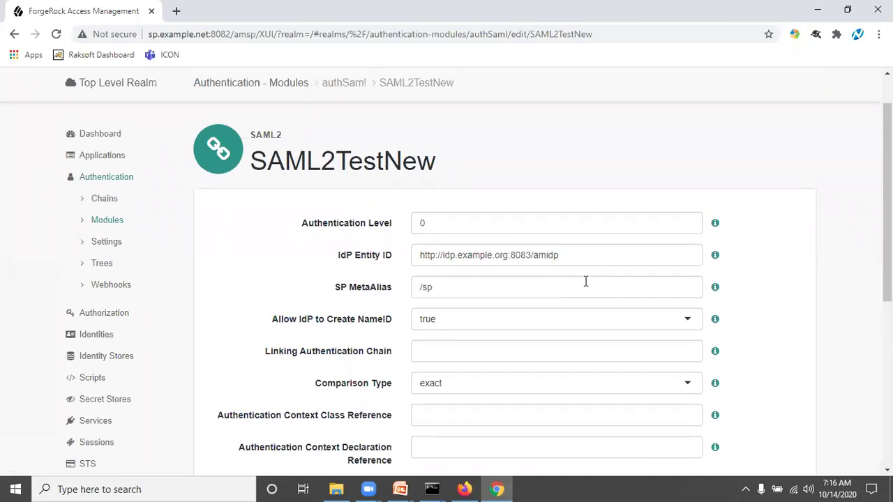
{"action": "scroll", "coordinate": [585, 281], "scroll_direction": "down", "scroll_amount": 4}
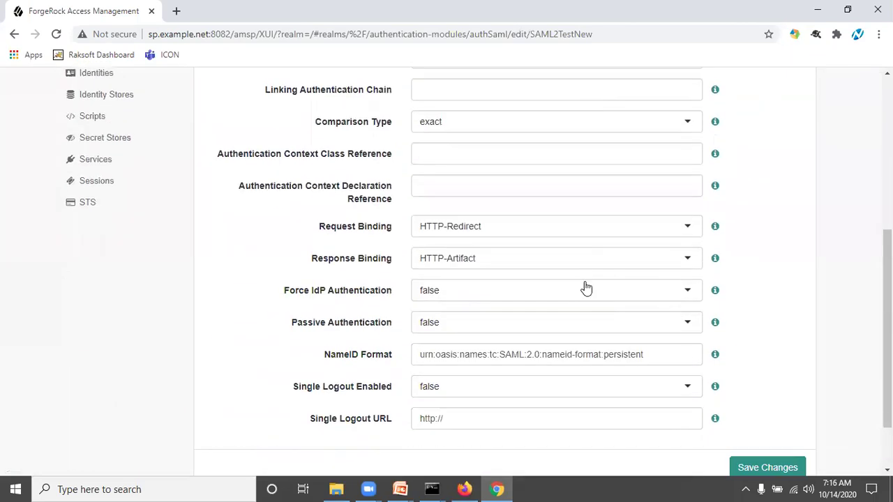
{"action": "scroll", "coordinate": [585, 288], "scroll_direction": "down", "scroll_amount": 2}
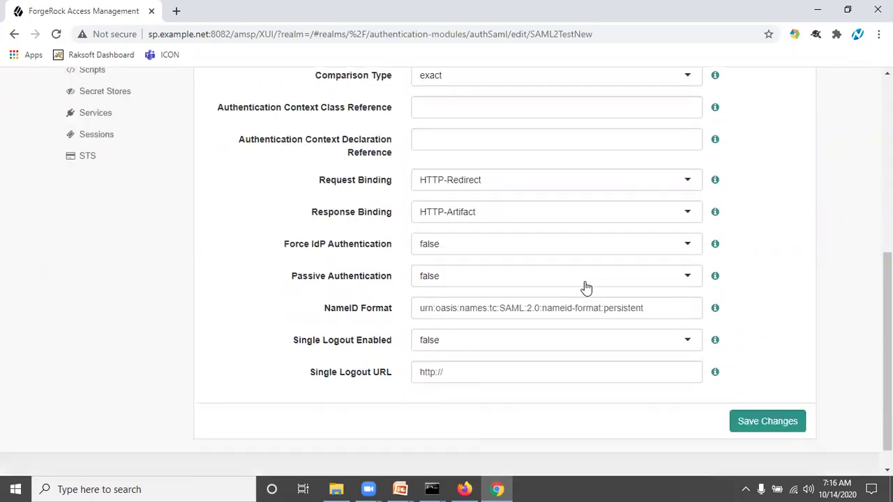
{"action": "scroll", "coordinate": [585, 286], "scroll_direction": "up", "scroll_amount": 5}
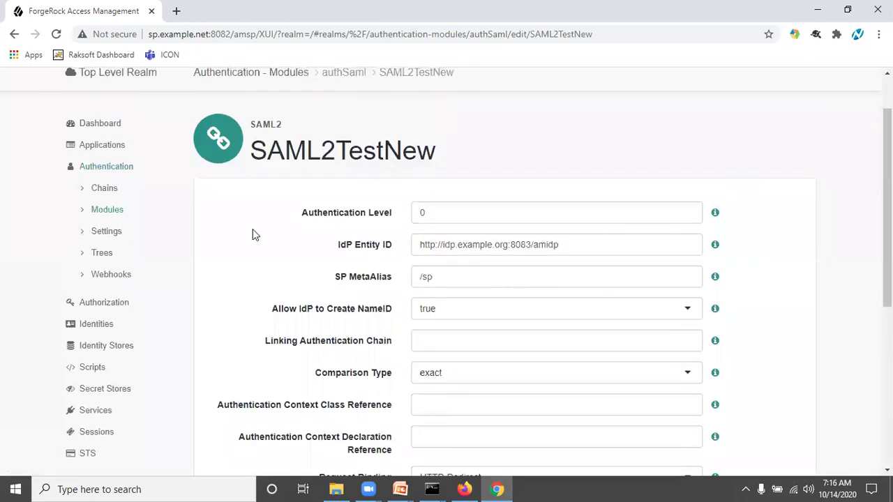
Return to the Authentication Modules list showing SAML2TestNew beside SAML2Test
{"action": "left_click", "coordinate": [115, 213]}
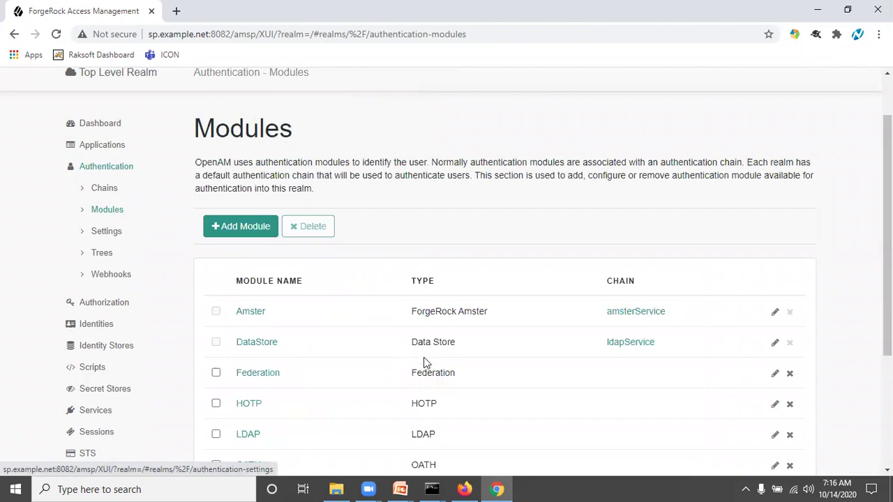
{"action": "scroll", "coordinate": [353, 415], "scroll_direction": "down", "scroll_amount": 2}
{"action": "scroll", "coordinate": [353, 415], "scroll_direction": "down", "scroll_amount": 1}
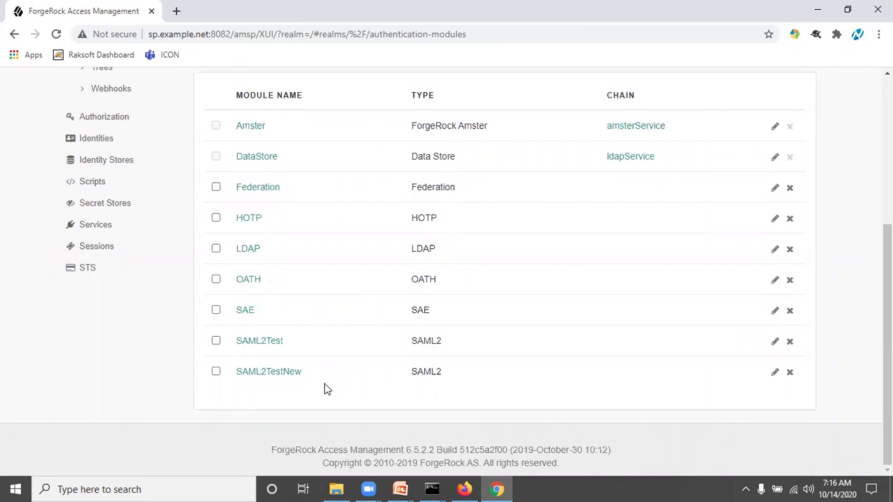
{"action": "scroll", "coordinate": [324, 389], "scroll_direction": "up", "scroll_amount": 3}
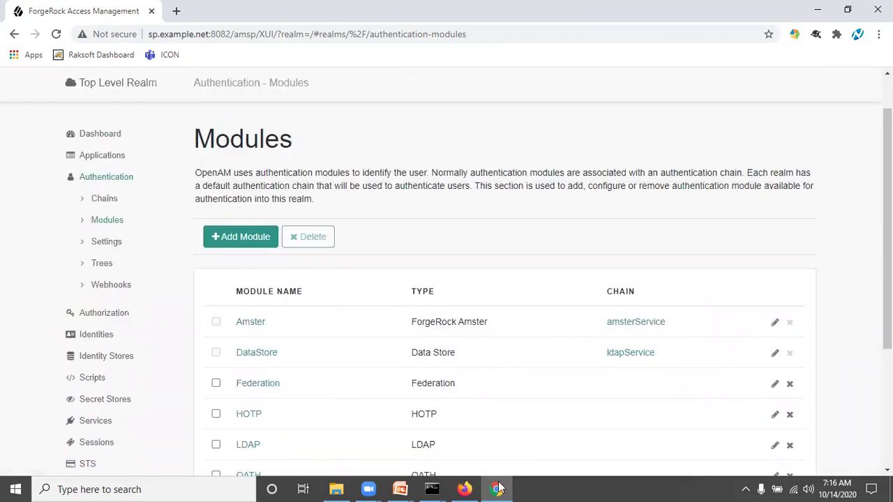
Open a Chrome incognito window and enter sp.example.net:8082/amsp/XUI/?realm= in the address bar
{"action": "left_click", "coordinate": [878, 33]}
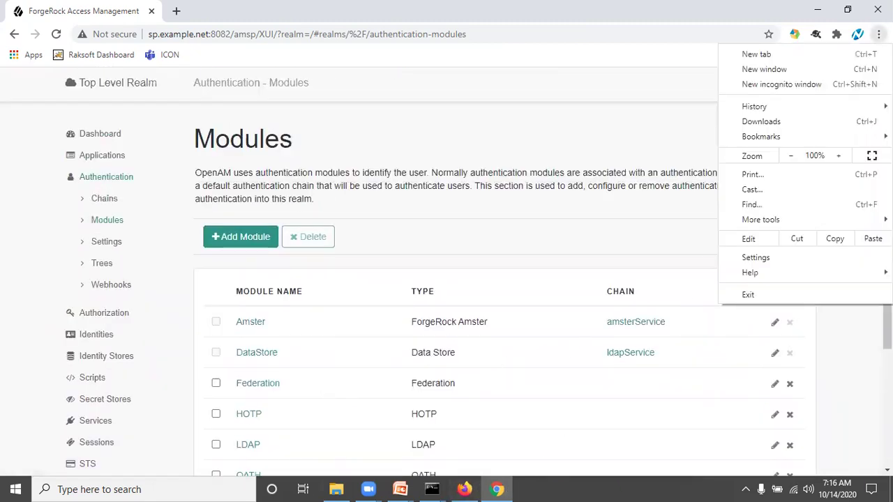
{"action": "left_click", "coordinate": [832, 85]}
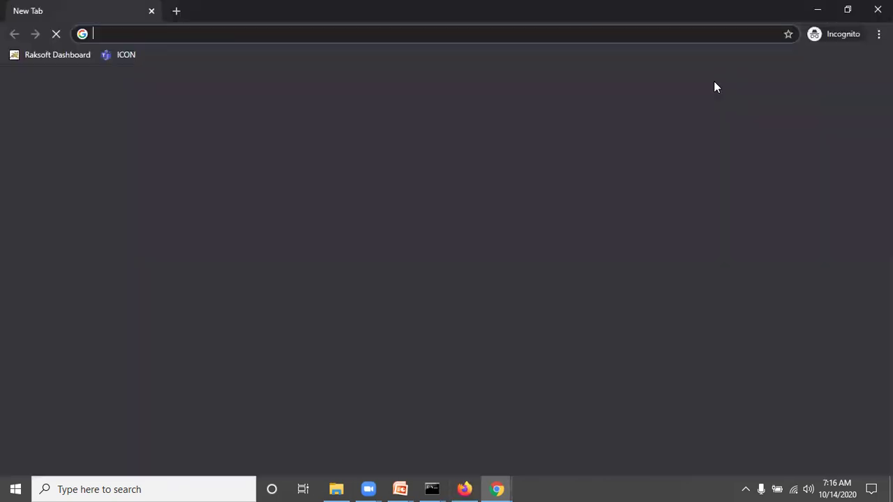
{"action": "type", "text": "sp.example.net:8082/amsp"}
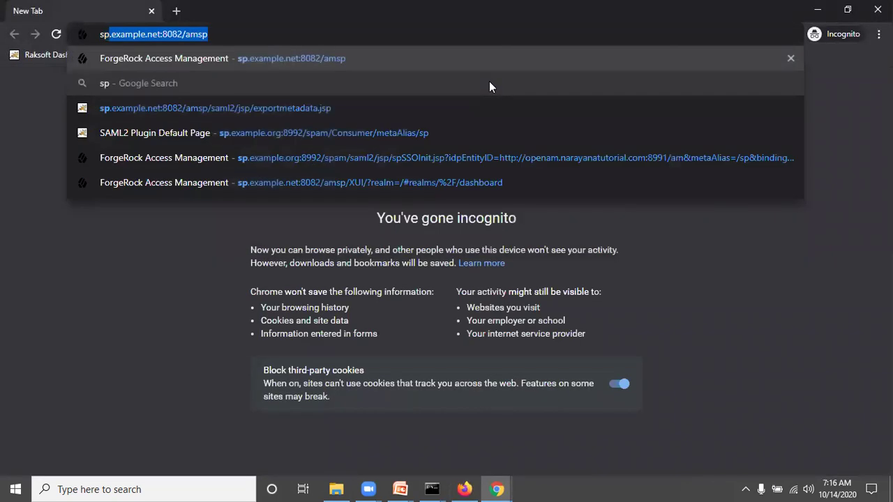
{"action": "key", "text": "End"}
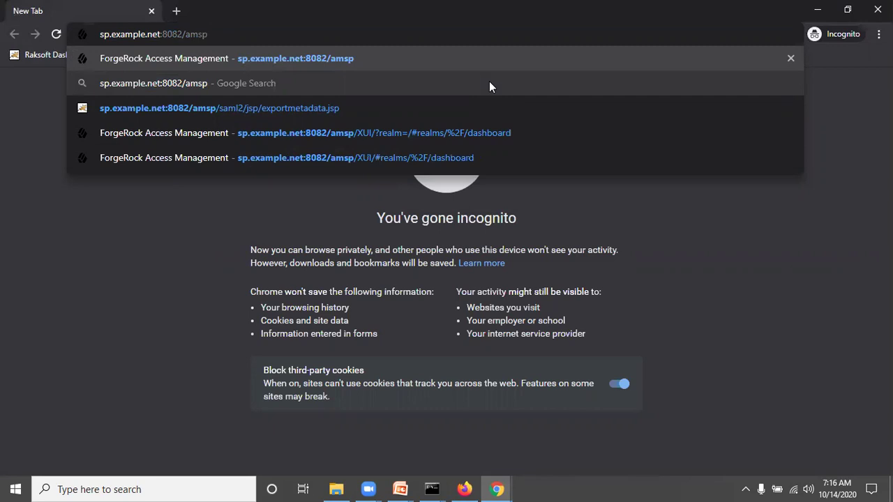
{"action": "type", "text": "/"}
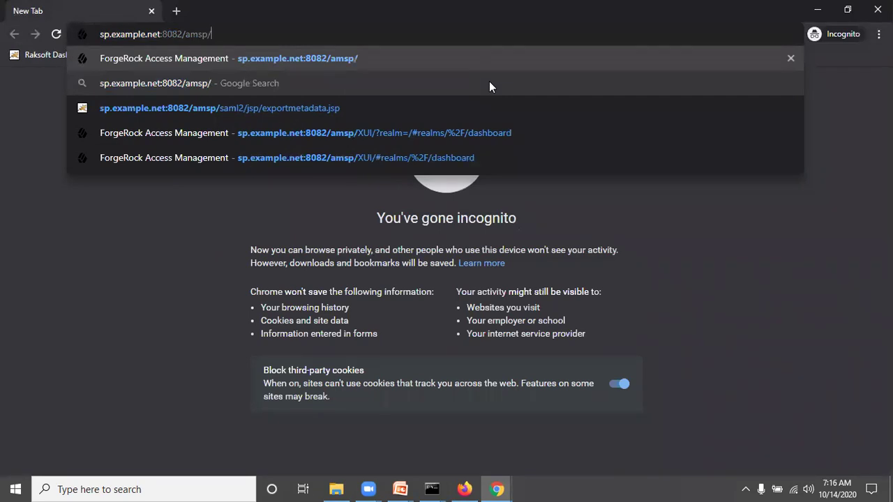
{"action": "type", "text": "XUI?"}
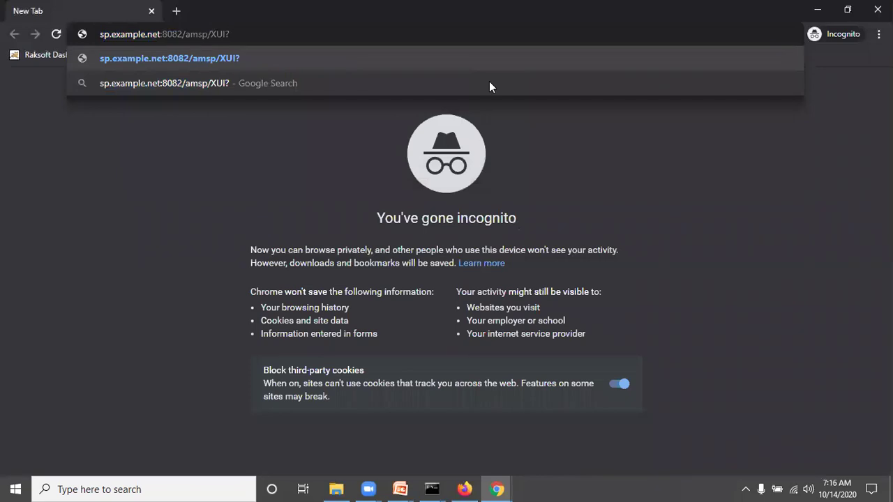
{"action": "key", "text": "BackSpace"}
{"action": "type", "text": "/?"}
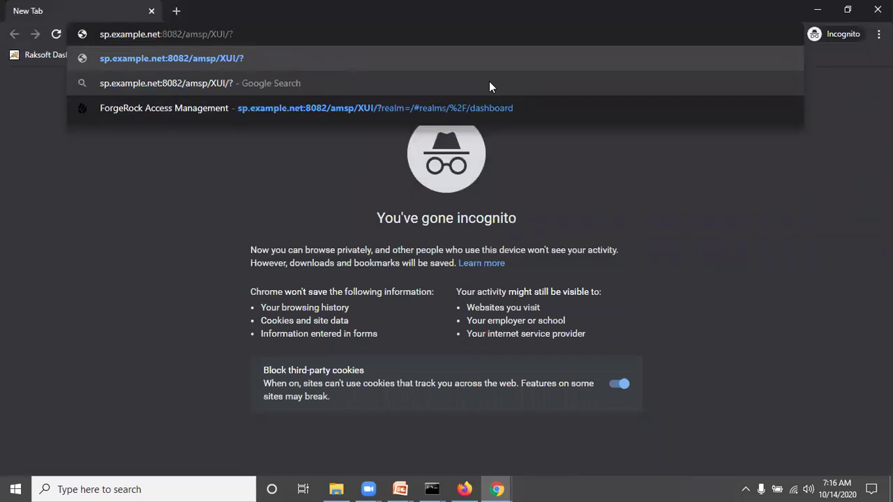
{"action": "type", "text": "auth"}
{"action": "key", "text": "BackSpace"}
{"action": "key", "text": "BackSpace"}
{"action": "key", "text": "BackSpace"}
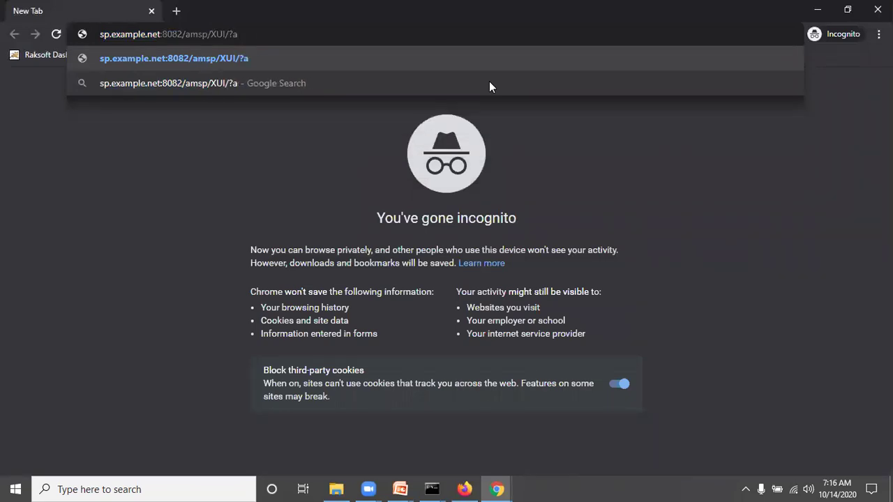
{"action": "key", "text": "BackSpace"}
{"action": "type", "text": "realm=1"}
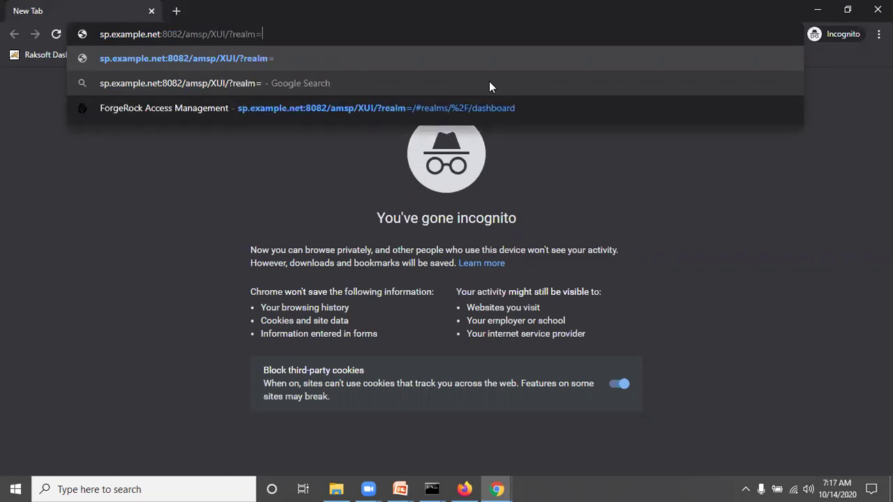
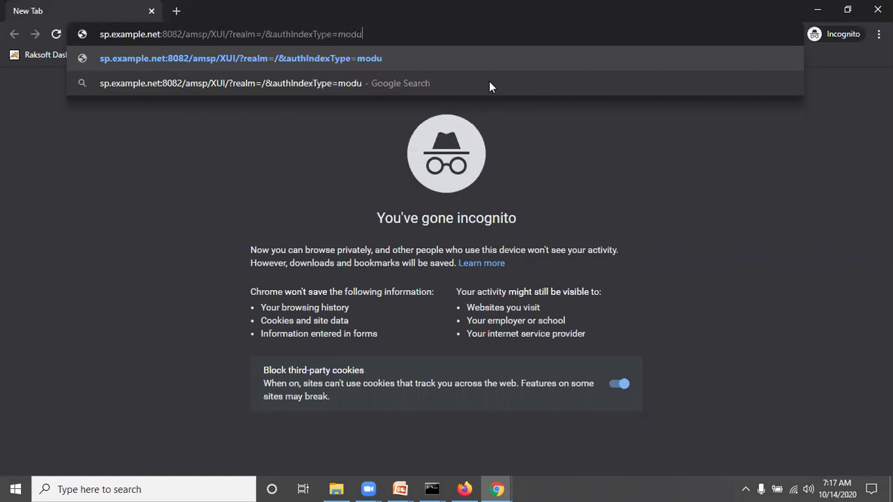
Append '&authIndexType=module&authIndexValue' to the incognito SP login URL sp.example.net:8082/amsp/XUI/?realm=/
{"action": "type", "text": "&auth"}
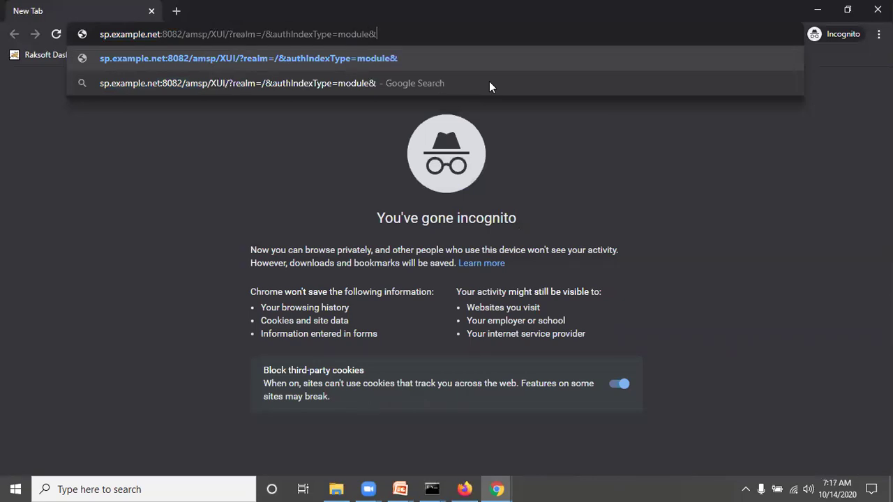
{"action": "type", "text": "Index"}
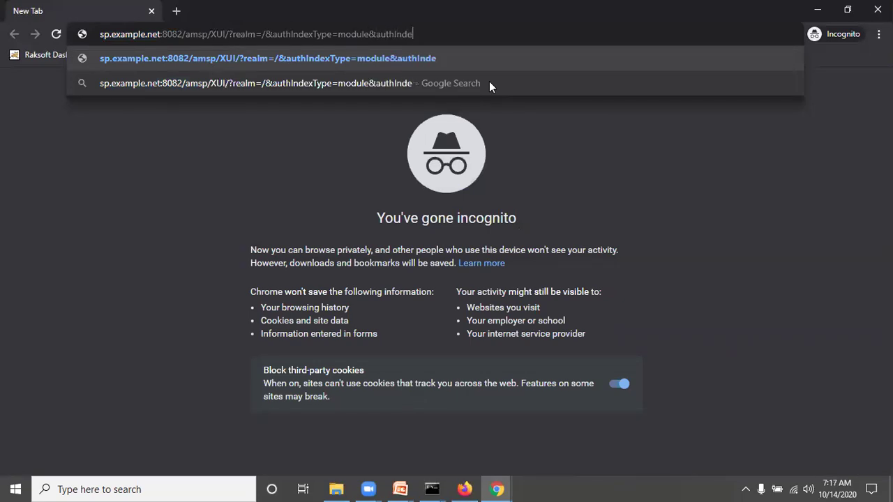
{"action": "type", "text": "Value=SAM"}
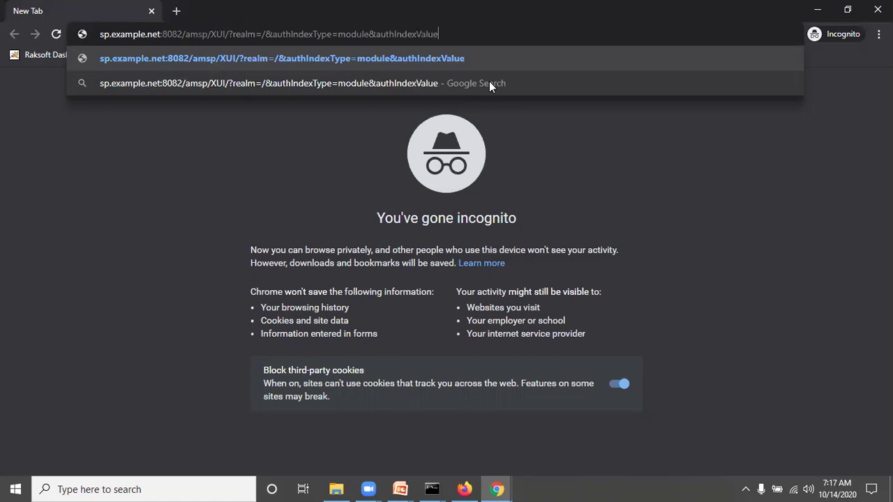
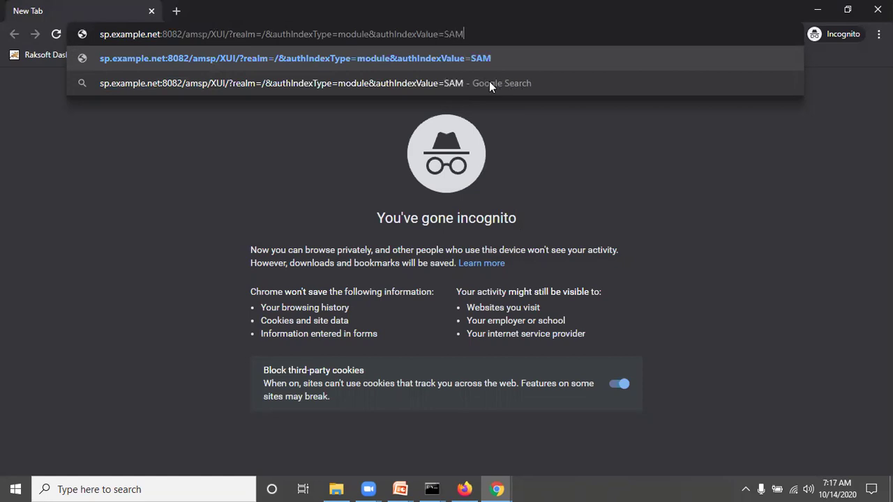
Finish the incognito URL with authIndexValue=SAML2TestNew, load it, and check the IdP redirect address
{"action": "type", "text": "L2TestNew"}
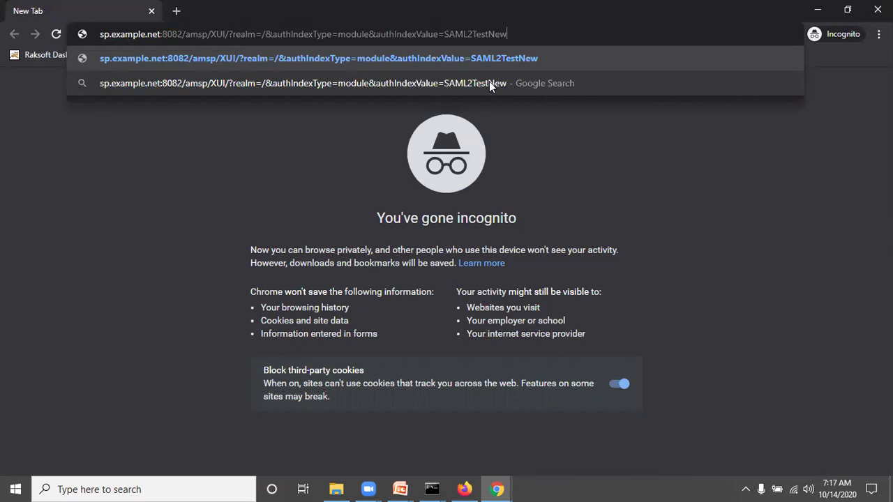
{"action": "key", "text": "Return"}
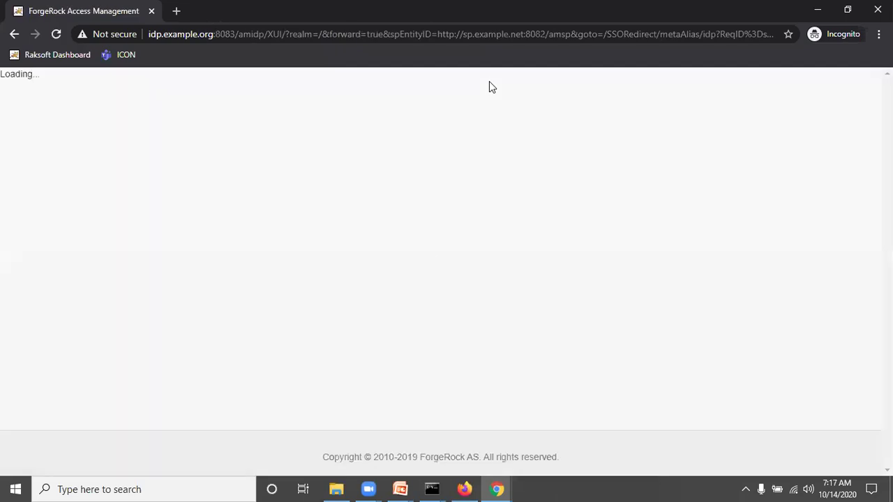
{"action": "left_click", "coordinate": [159, 39]}
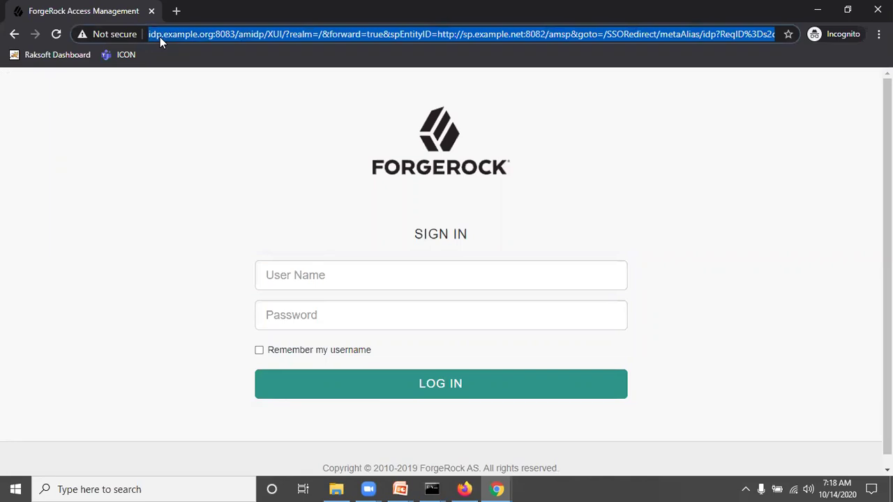
{"action": "left_click", "coordinate": [218, 132]}
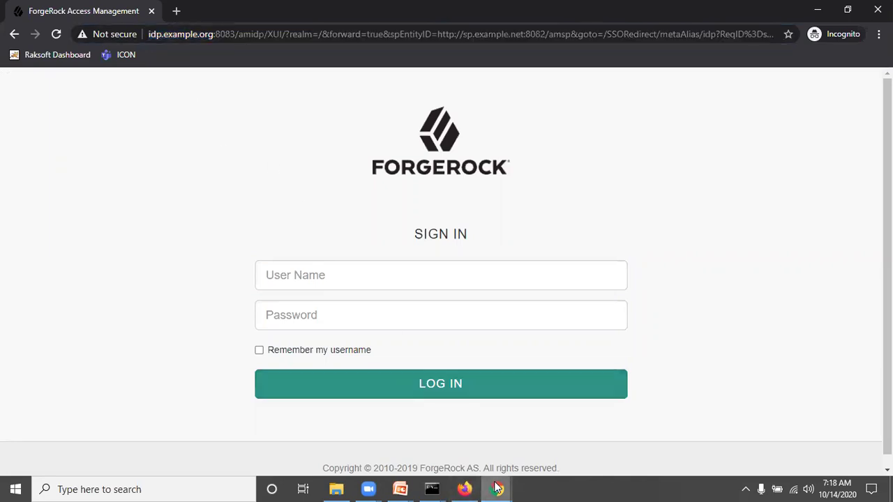
{"action": "mouse_move", "coordinate": [497, 488]}
{"action": "left_click", "coordinate": [454, 449]}
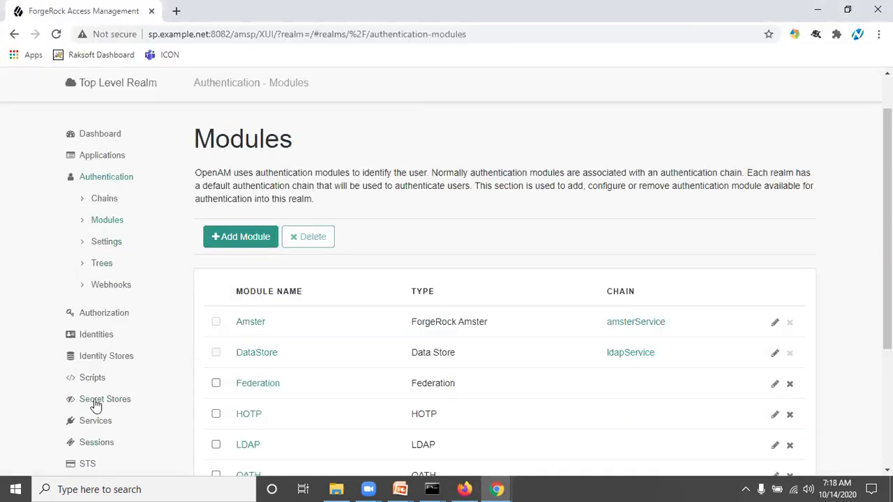
Start a new SP identity with user ID demosp3, a password and an e-mail address
{"action": "left_click", "coordinate": [88, 339]}
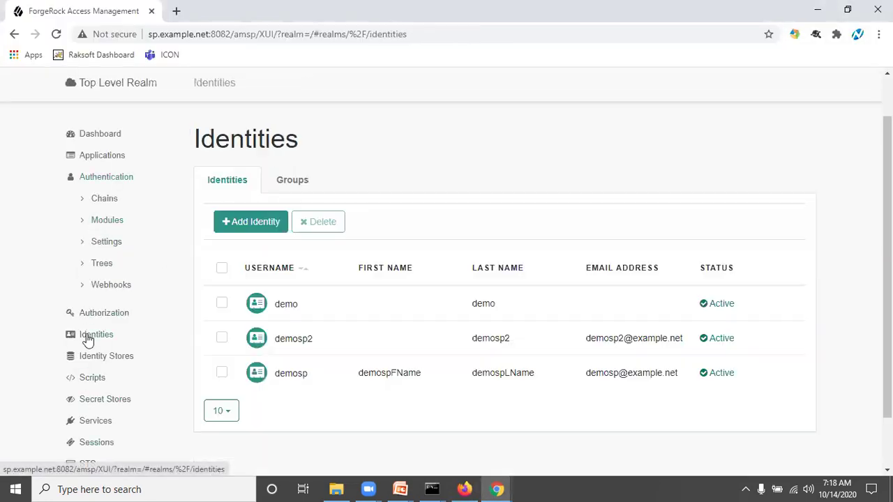
{"action": "left_click", "coordinate": [256, 222]}
{"action": "left_click", "coordinate": [483, 236]}
{"action": "type", "text": "demosp"}
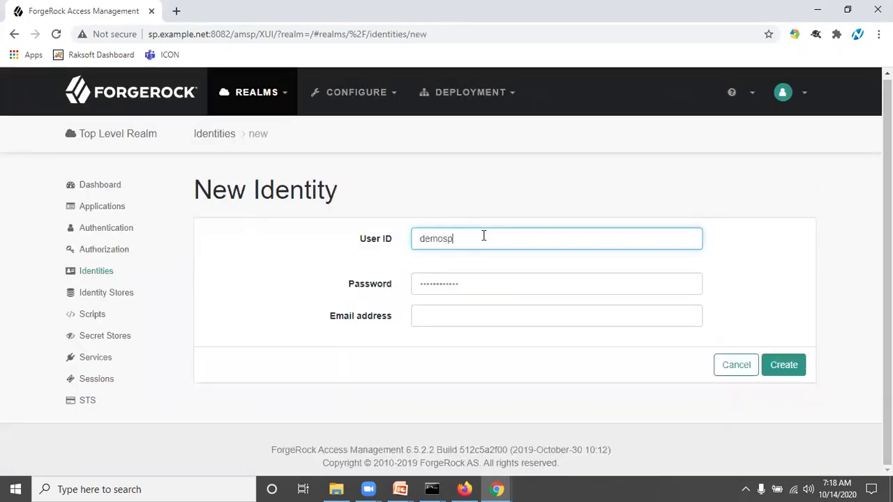
{"action": "type", "text": "3"}
{"action": "key", "text": "Tab"}
{"action": "type", "text": "*******"}
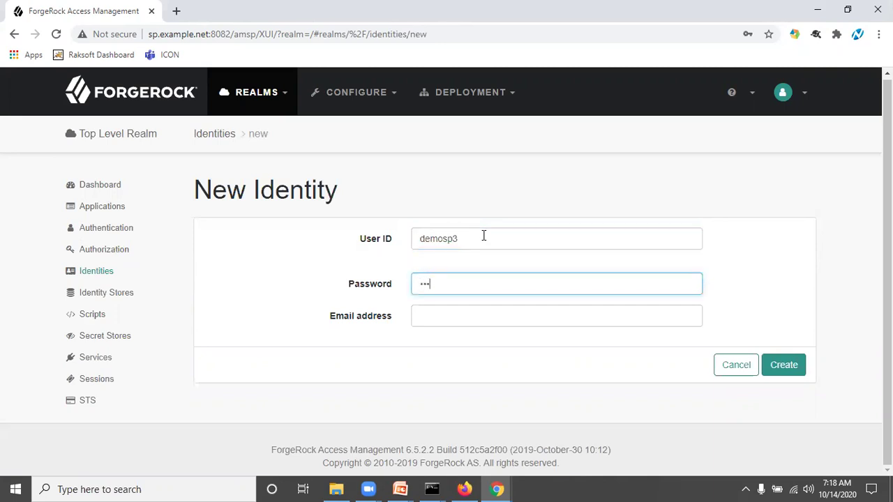
{"action": "type", "text": "**"}
{"action": "key", "text": "Tab"}
{"action": "type", "text": "demosp"}
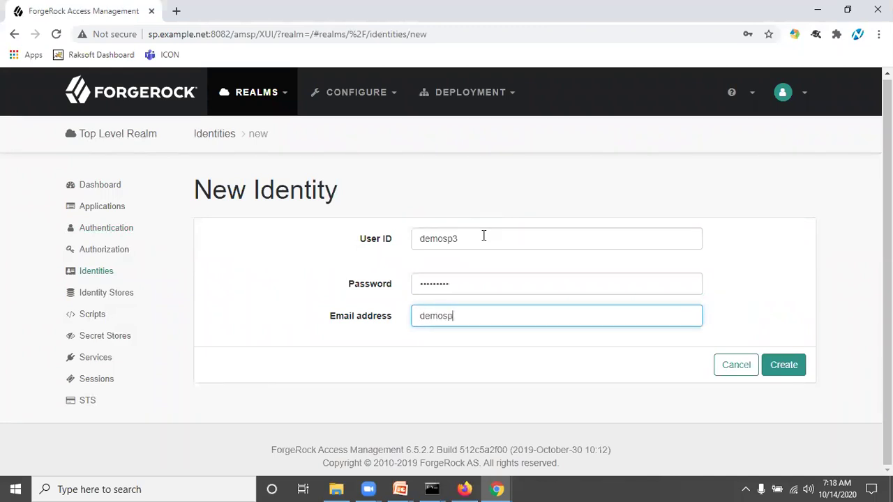
{"action": "type", "text": "3@example.net"}
Create and save the demosp3 identity, then bring up the IdP console
{"action": "left_click", "coordinate": [783, 366]}
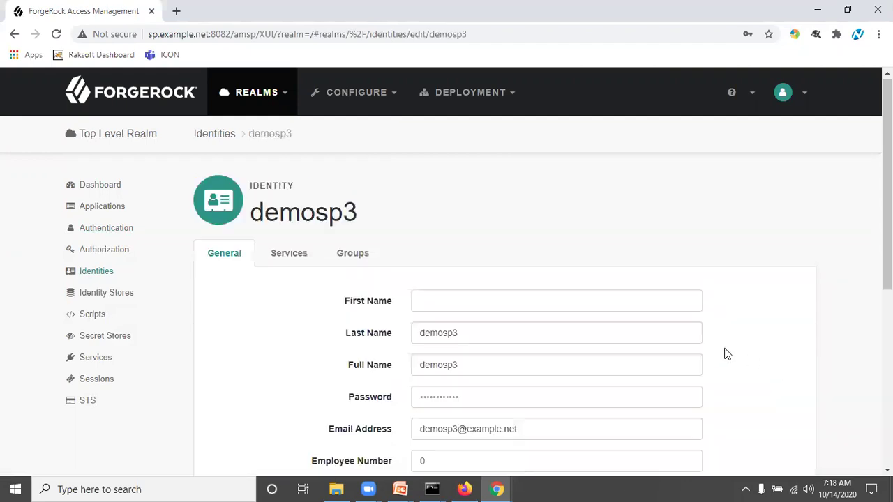
{"action": "scroll", "coordinate": [725, 354], "scroll_direction": "down", "scroll_amount": 5}
{"action": "left_click", "coordinate": [759, 408]}
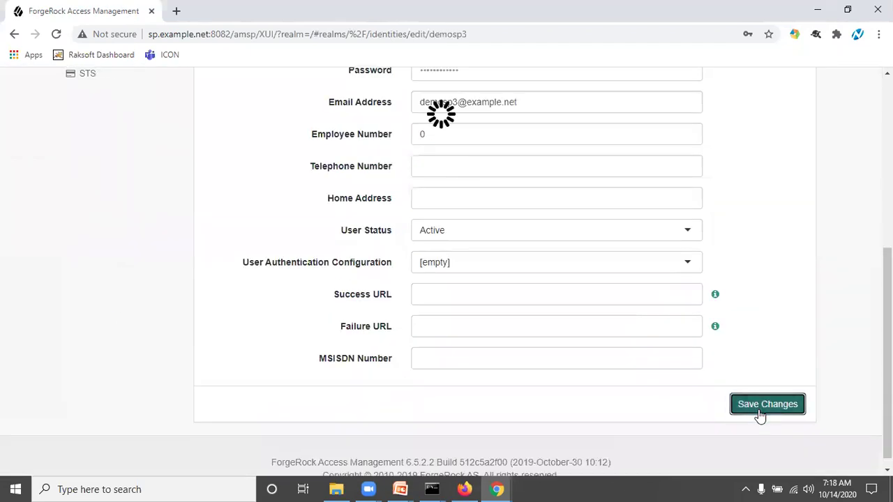
{"action": "left_click", "coordinate": [467, 488]}
{"action": "scroll", "coordinate": [7, 158], "scroll_direction": "up", "scroll_amount": 3}
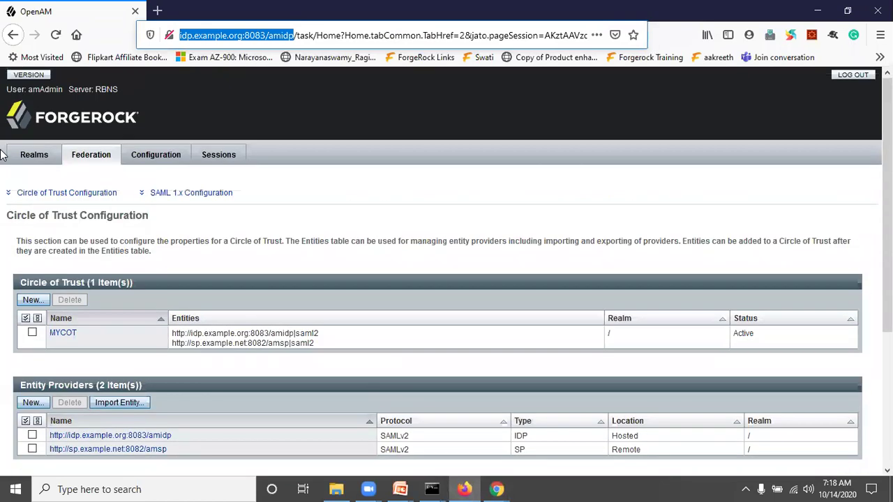
In the IdP's Top Level Realm, add a new identity with user ID, password and e-mail
{"action": "left_click", "coordinate": [24, 156]}
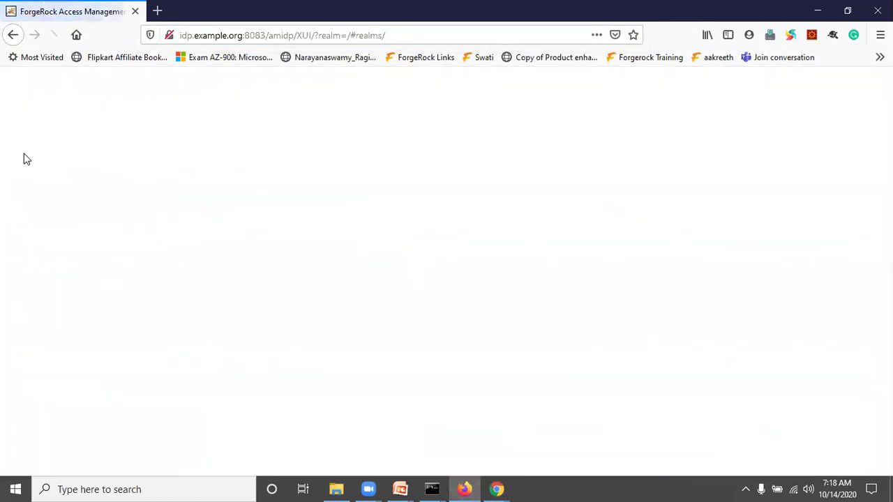
{"action": "left_click", "coordinate": [169, 392]}
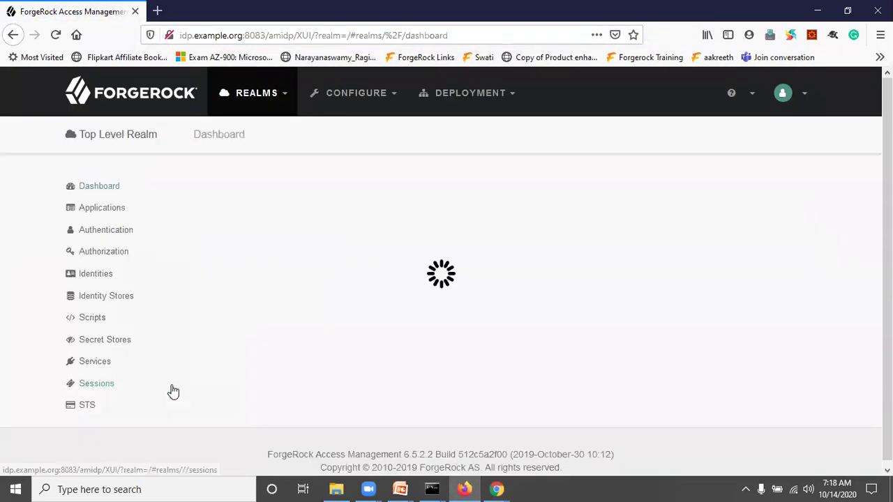
{"action": "left_click", "coordinate": [95, 276]}
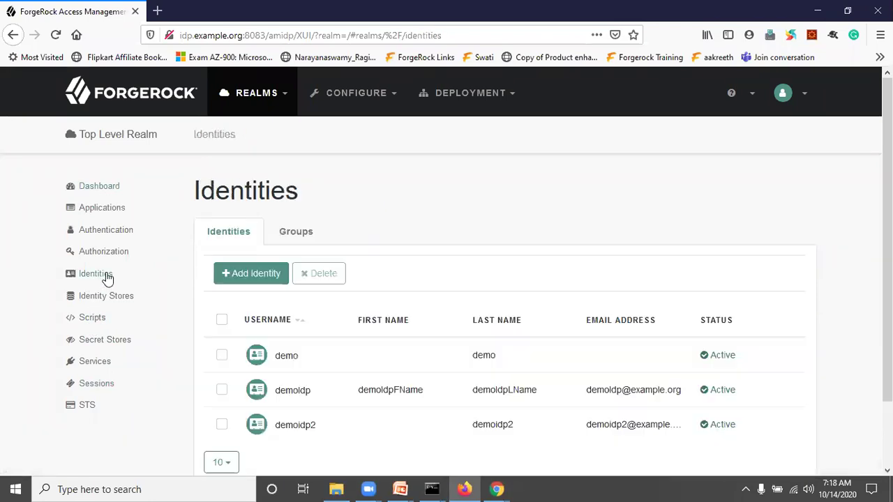
{"action": "left_click", "coordinate": [268, 276]}
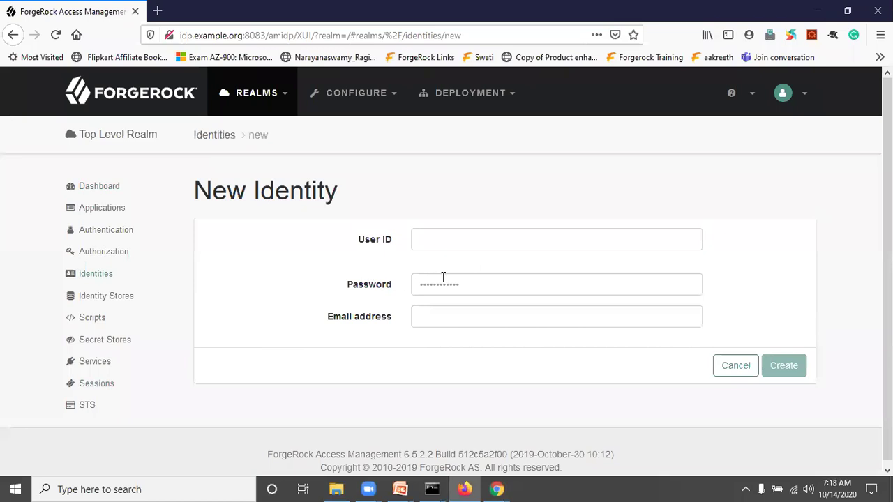
{"action": "left_click", "coordinate": [457, 247]}
{"action": "type", "text": "d"}
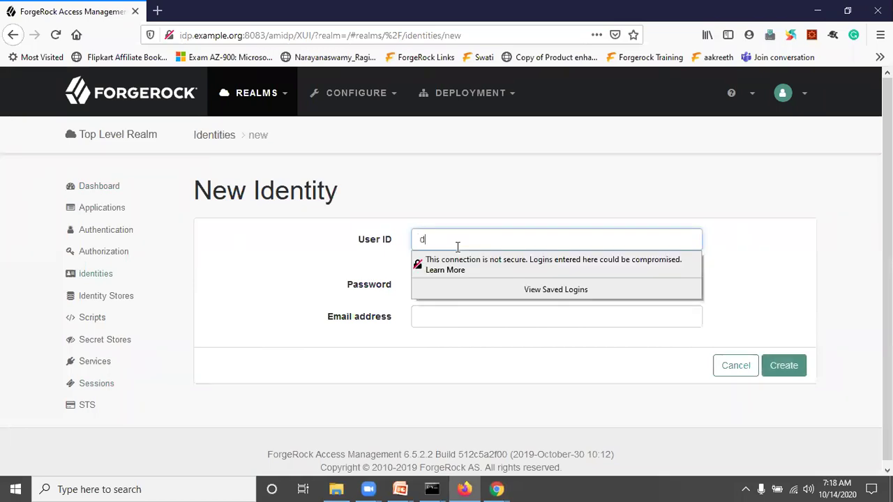
{"action": "type", "text": "emoidp3"}
{"action": "key", "text": "Tab"}
{"action": "type", "text": "password"}
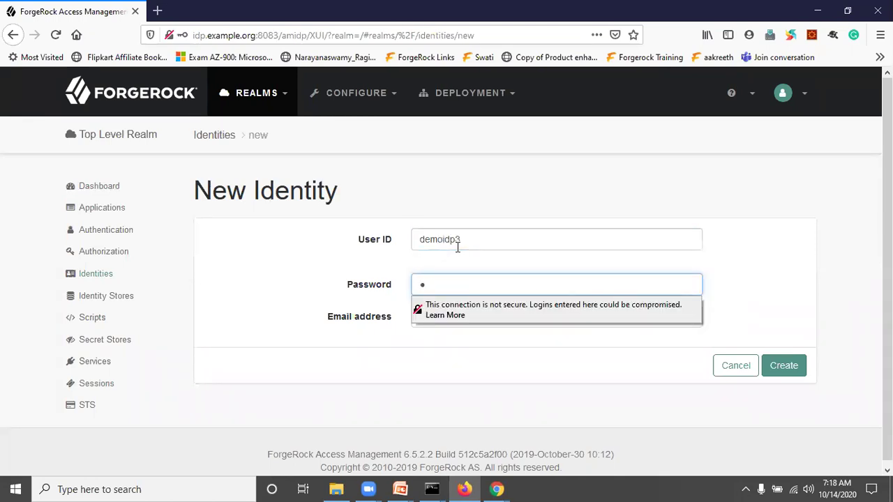
{"action": "type", "text": "1"}
{"action": "key", "text": "Tab"}
{"action": "type", "text": "demoi"}
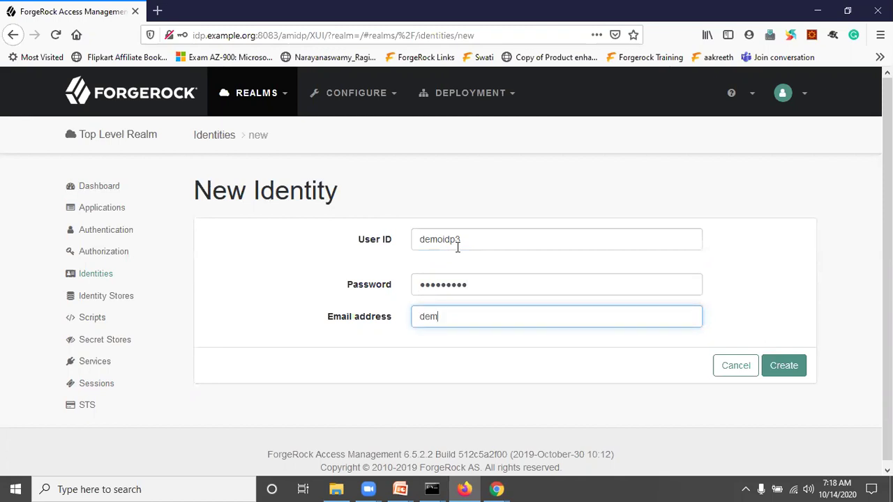
{"action": "type", "text": "d"}
{"action": "type", "text": "p3@example."}
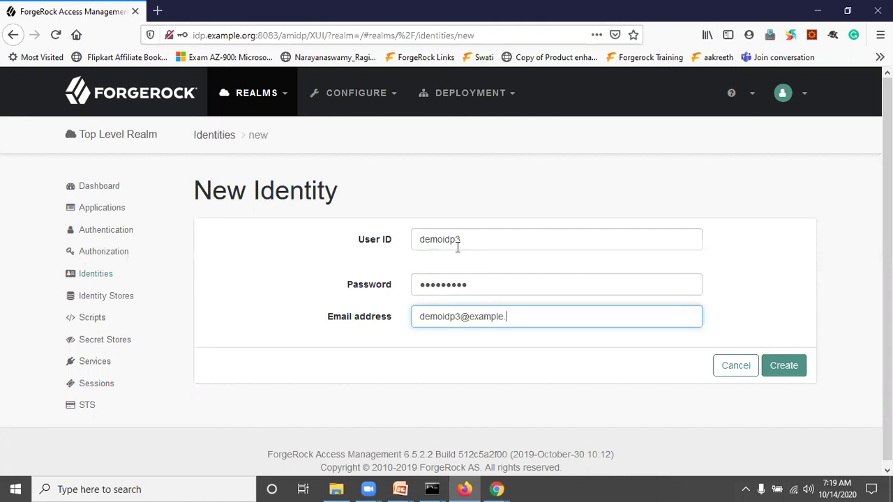
{"action": "type", "text": "org"}
Create and save the IdP identity, confirm it in the identities list, then return to the SP console
{"action": "left_click", "coordinate": [787, 375]}
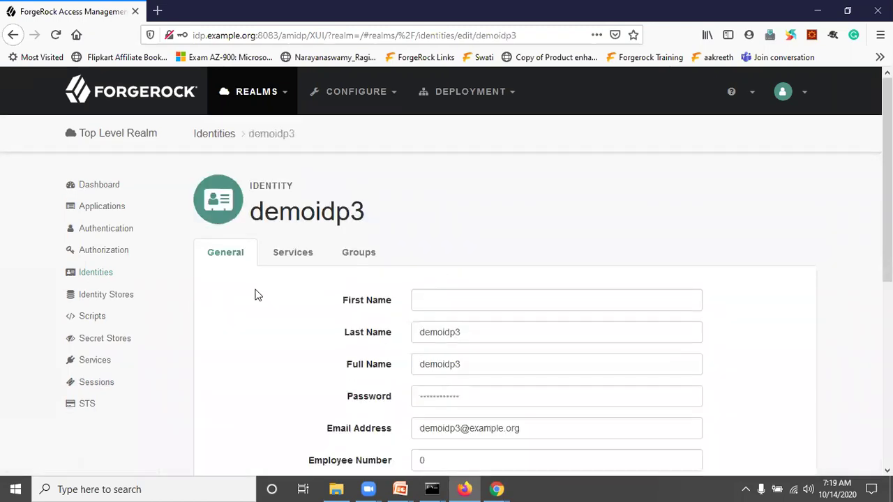
{"action": "scroll", "coordinate": [509, 281], "scroll_direction": "down", "scroll_amount": 5}
{"action": "left_click", "coordinate": [771, 398]}
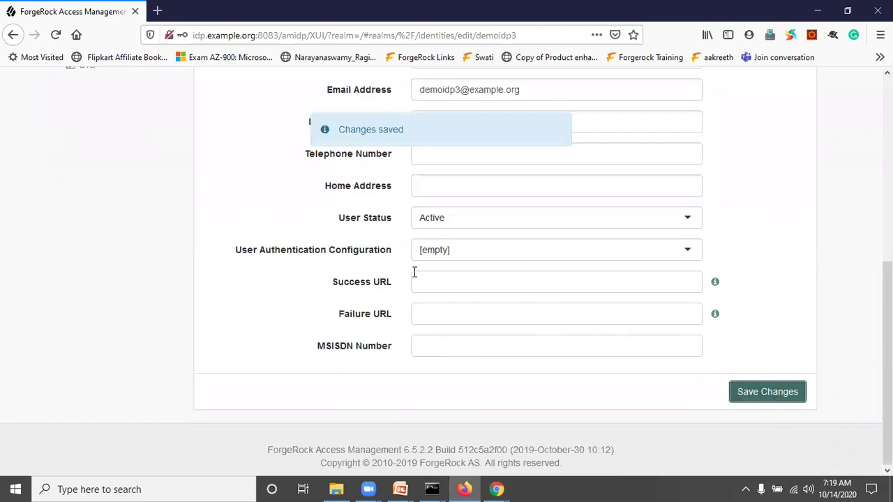
{"action": "scroll", "coordinate": [226, 237], "scroll_direction": "up", "scroll_amount": 5}
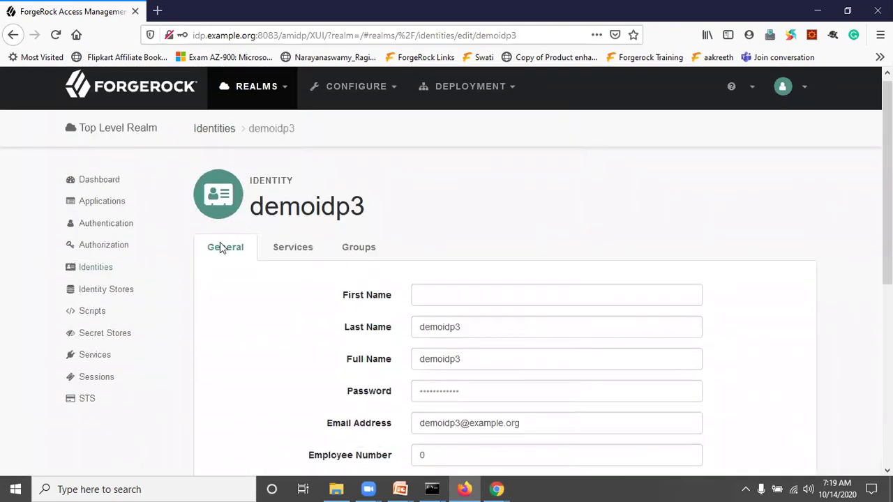
{"action": "left_click", "coordinate": [108, 272]}
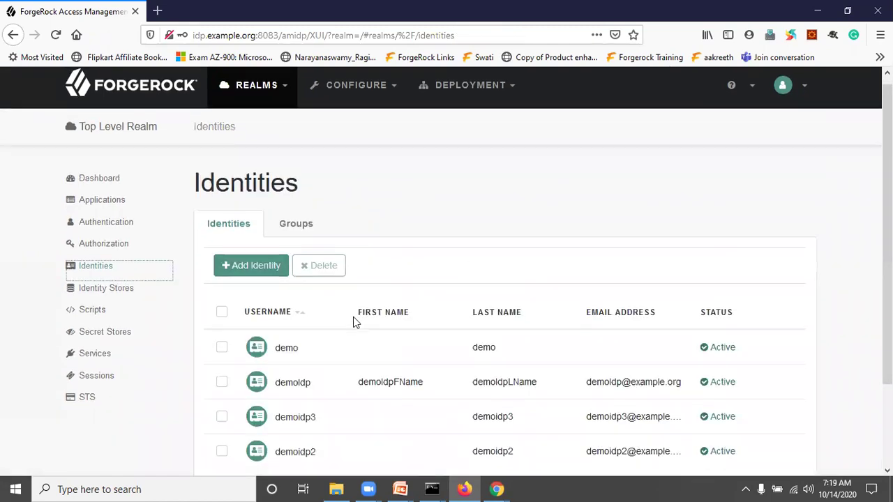
{"action": "scroll", "coordinate": [354, 321], "scroll_direction": "down", "scroll_amount": 2}
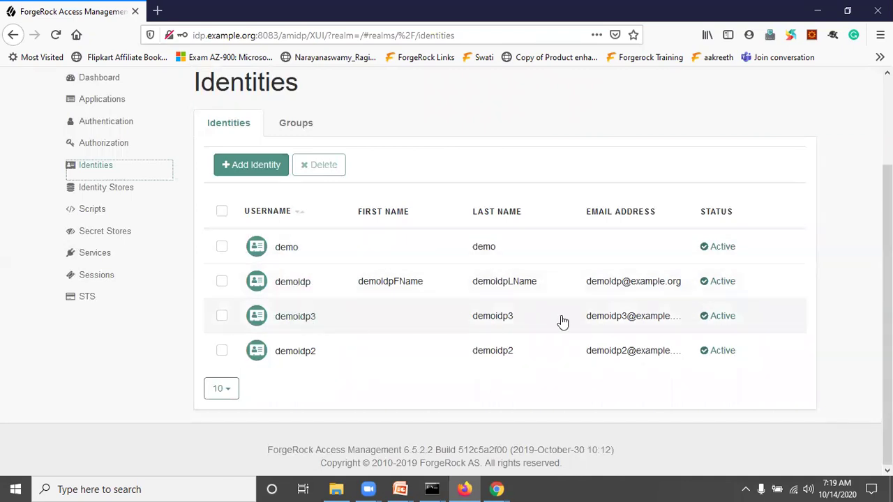
{"action": "left_click", "coordinate": [496, 488]}
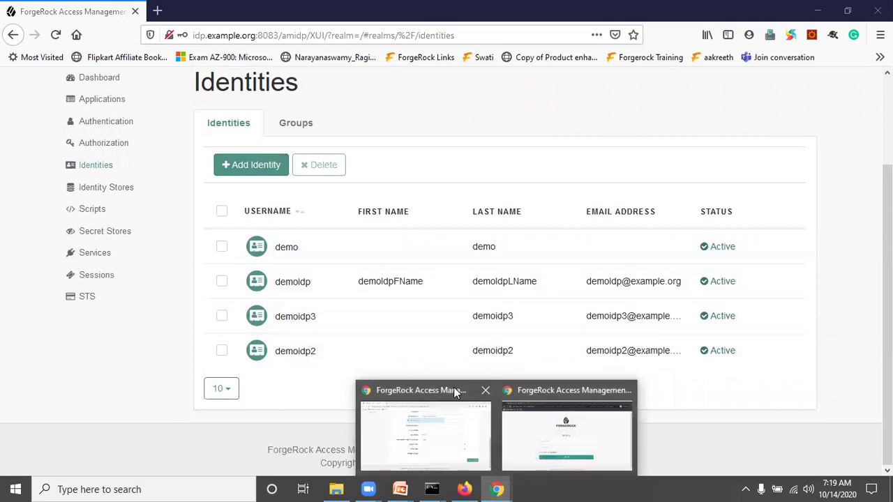
{"action": "left_click", "coordinate": [449, 420]}
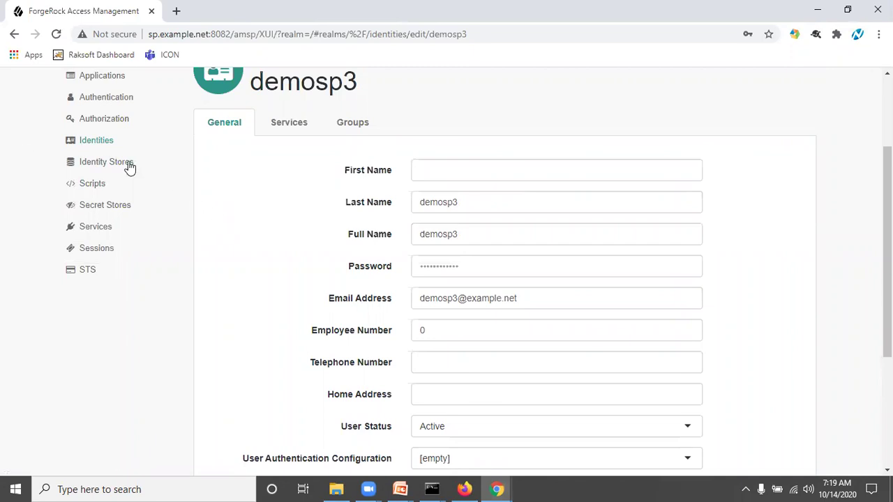
Review the SP realm's identities list, then bring up the private window's IdP sign-in page
{"action": "left_click", "coordinate": [103, 143]}
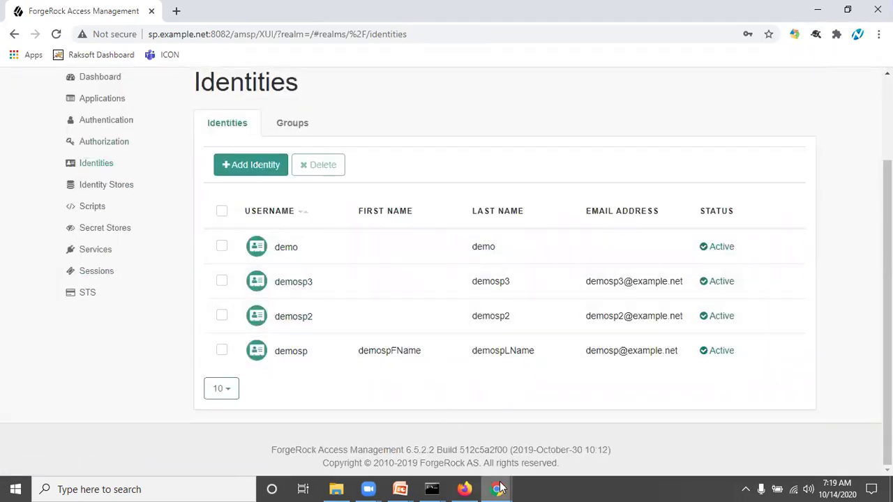
{"action": "mouse_move", "coordinate": [497, 489]}
{"action": "left_click", "coordinate": [565, 441]}
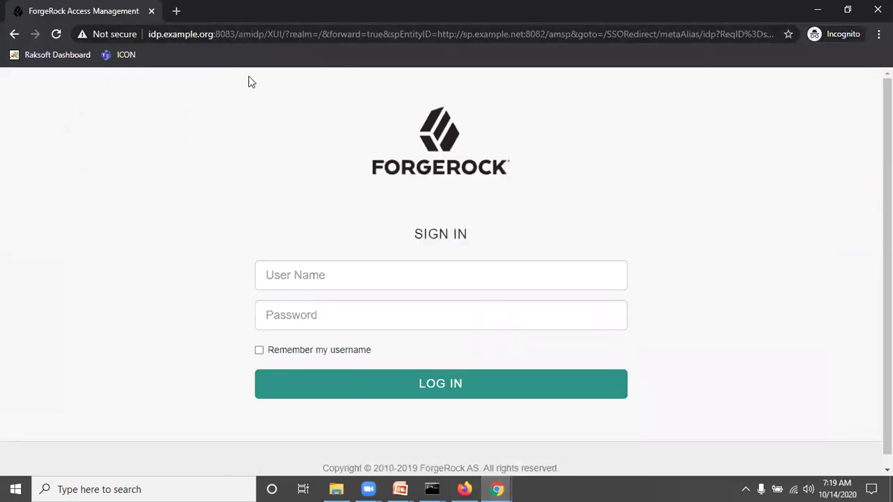
Load sp.example.net:8082/amsp/XUI/?realm=/&authIndexType=module&authIndexValue=SAML2TestNew in the incognito window
{"action": "left_click", "coordinate": [215, 38]}
{"action": "left_click", "coordinate": [191, 143]}
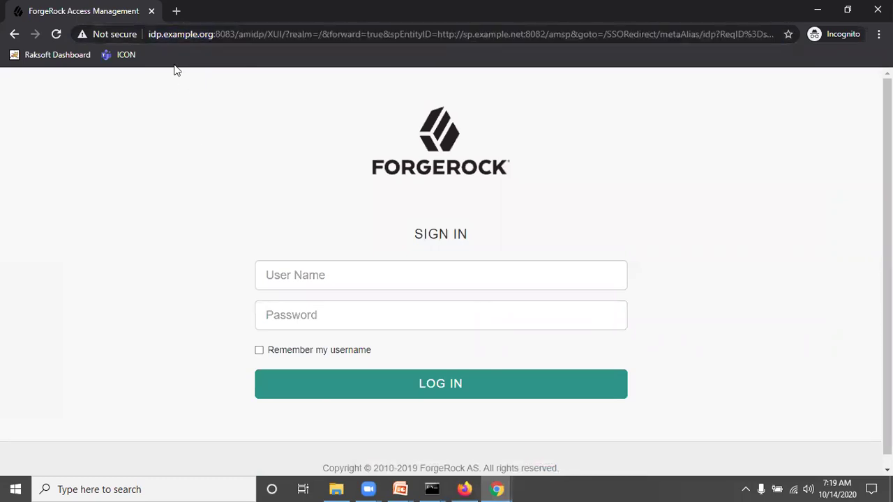
{"action": "left_click", "coordinate": [285, 39]}
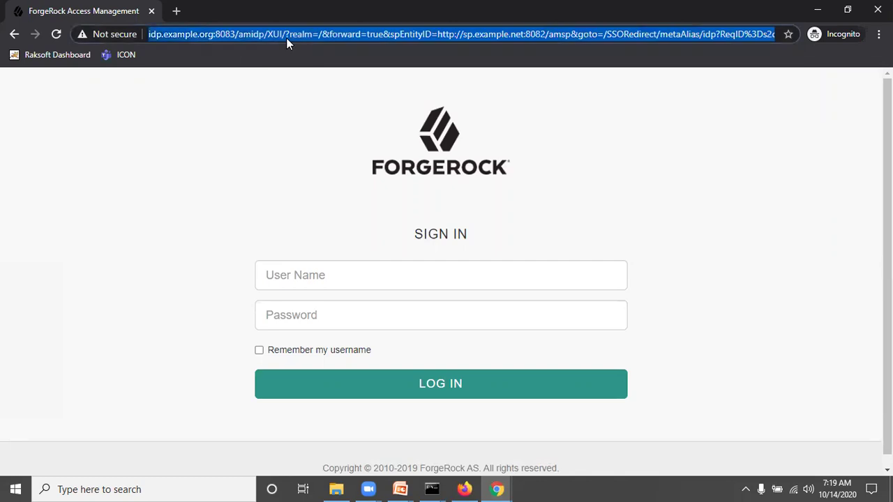
{"action": "type", "text": "sp"}
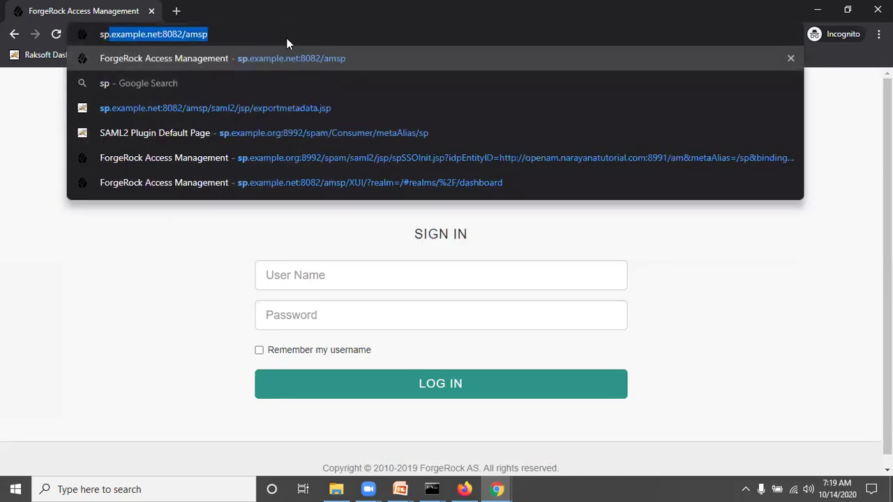
{"action": "key", "text": "Right"}
{"action": "type", "text": "/XUI?/"}
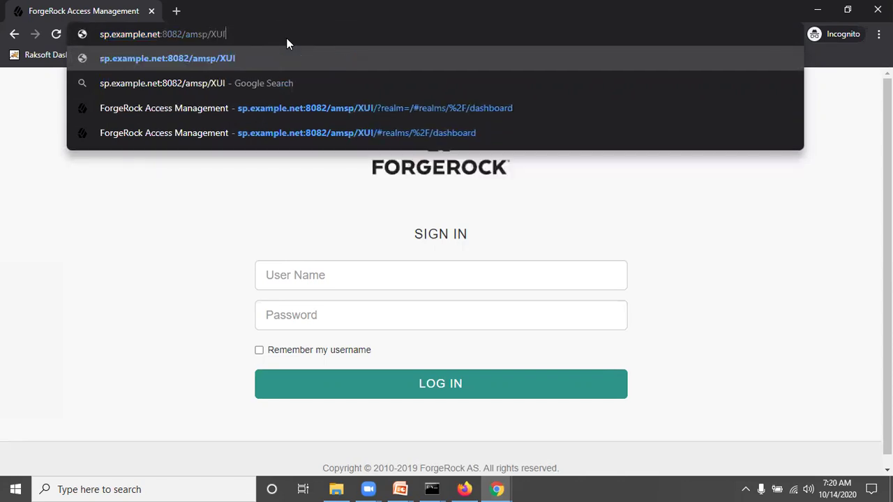
{"action": "key", "text": "BackSpace"}
{"action": "key", "text": "BackSpace"}
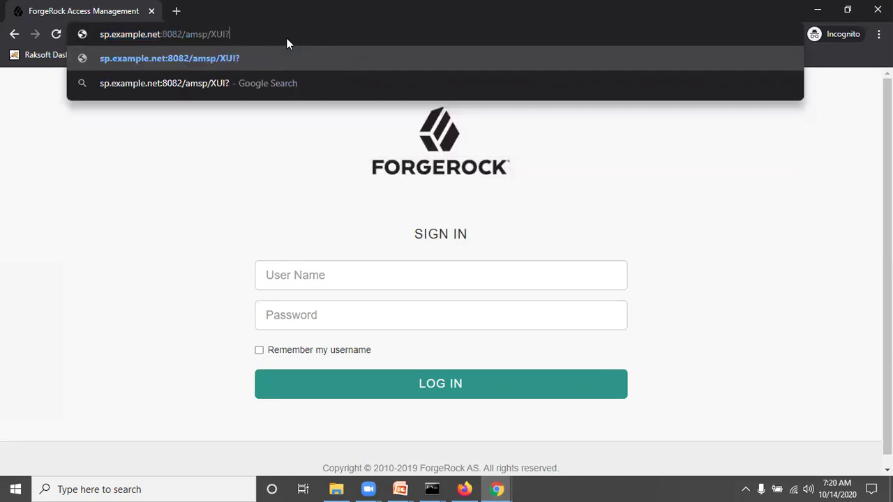
{"action": "type", "text": "/"}
{"action": "type", "text": "re"}
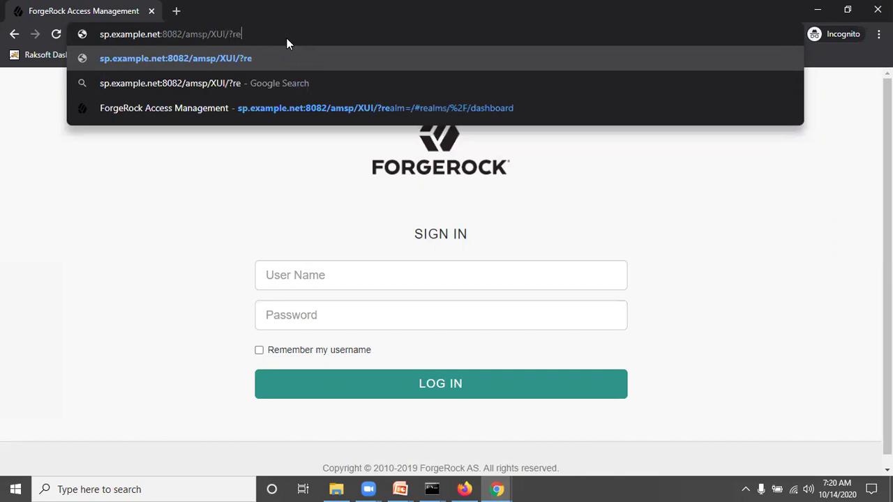
{"action": "type", "text": "alm=/"}
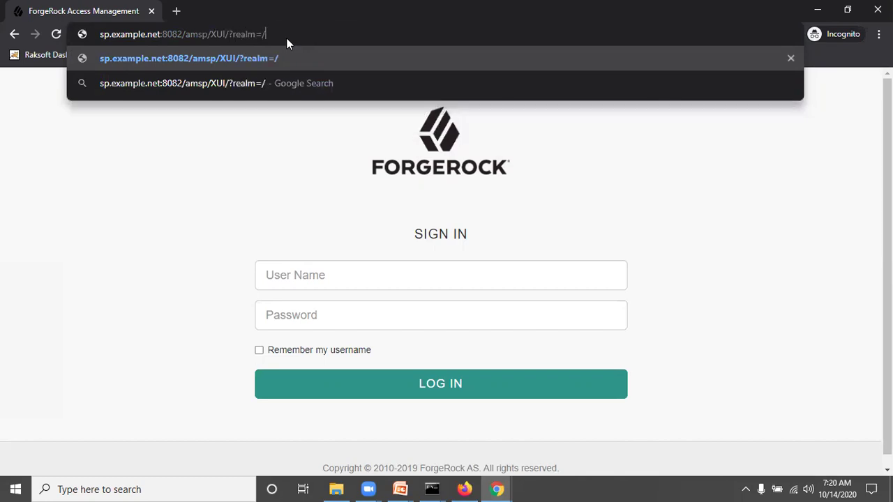
{"action": "type", "text": "&"}
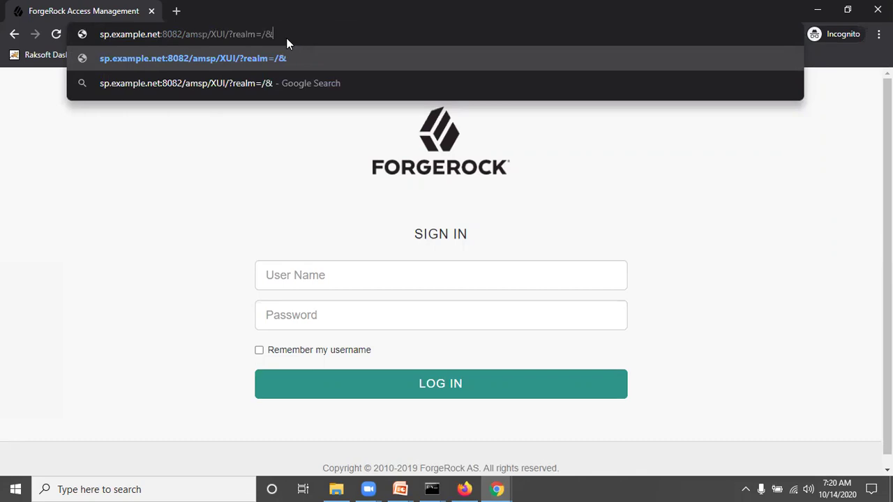
{"action": "type", "text": "authIndexTyp"}
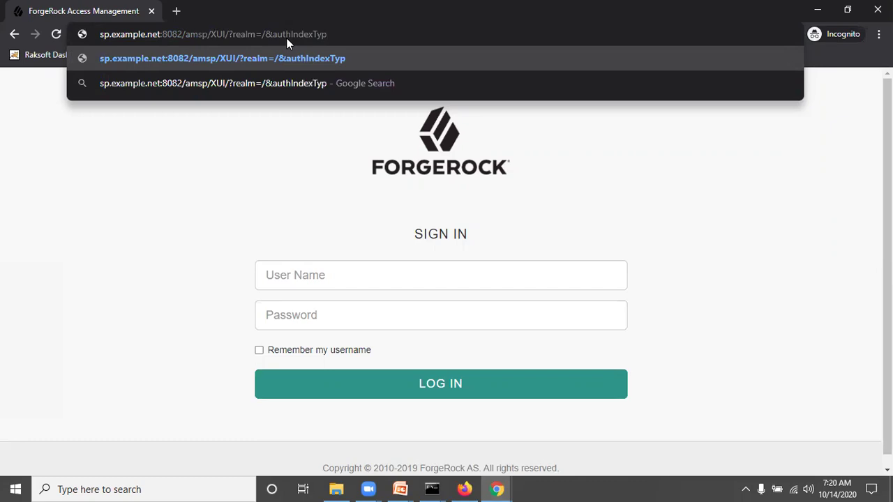
{"action": "type", "text": "e=module"}
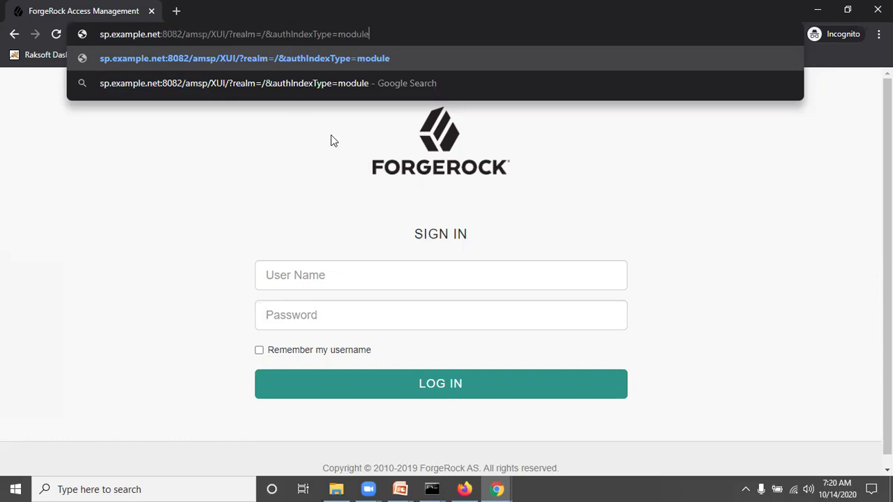
{"action": "type", "text": "&auth"}
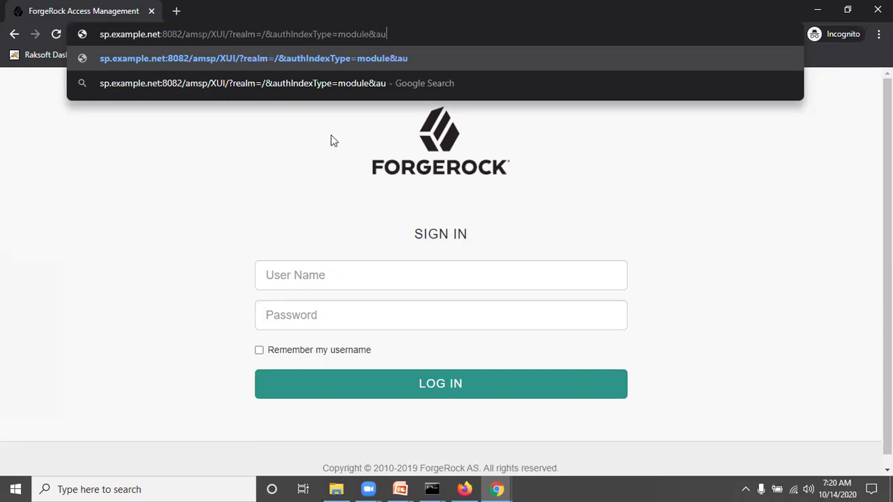
{"action": "type", "text": "IndexV"}
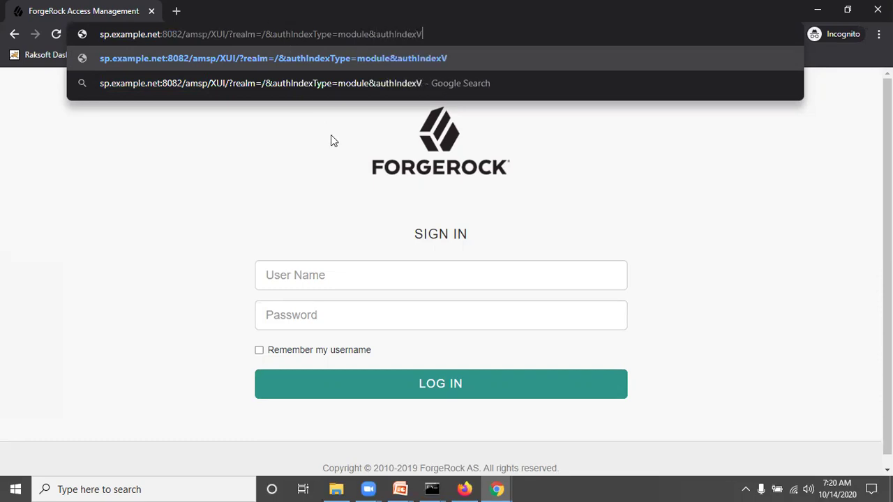
{"action": "type", "text": "alue="}
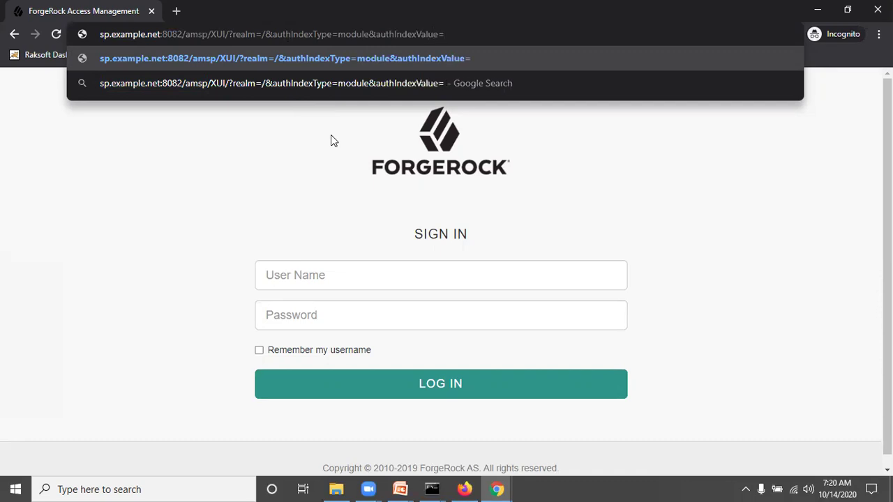
{"action": "type", "text": "SAML2TestNew"}
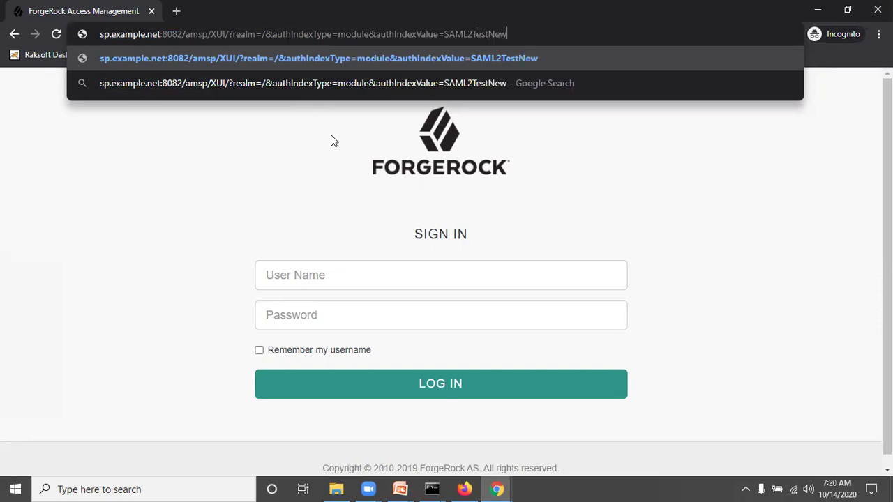
{"action": "key", "text": "Return"}
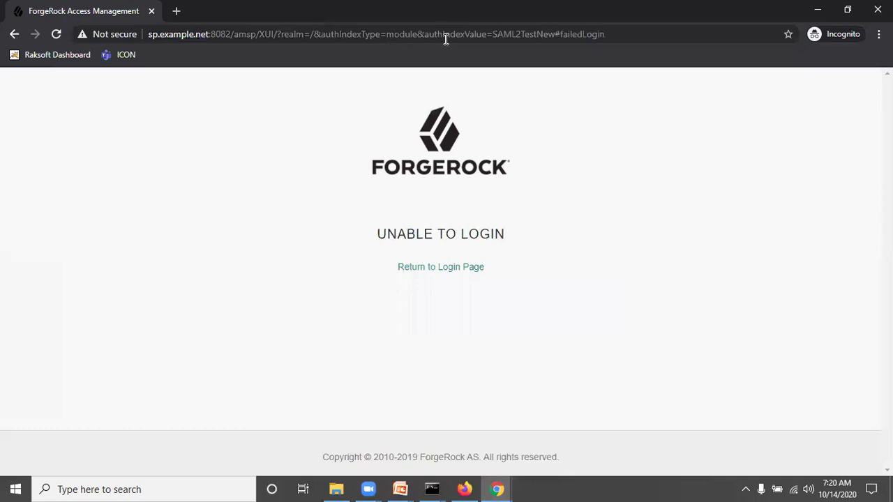
Remove the failedLogin fragment after the # and reload to reach the IdP sign-in
{"action": "left_click", "coordinate": [524, 36]}
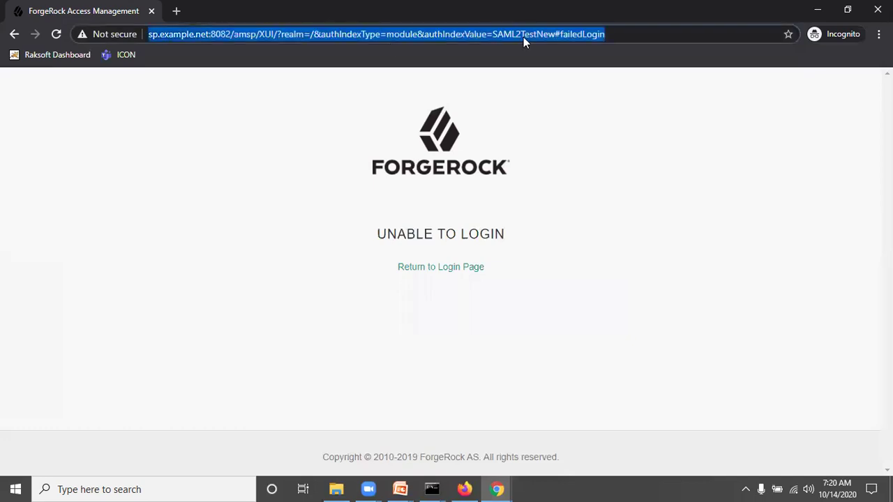
{"action": "left_click", "coordinate": [559, 34]}
{"action": "key", "text": "shift+End"}
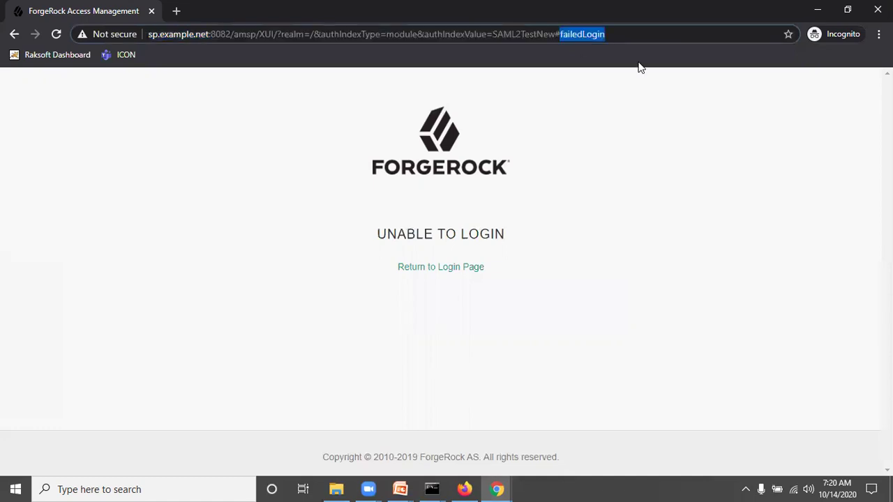
{"action": "key", "text": "BackSpace"}
{"action": "key", "text": "Return"}
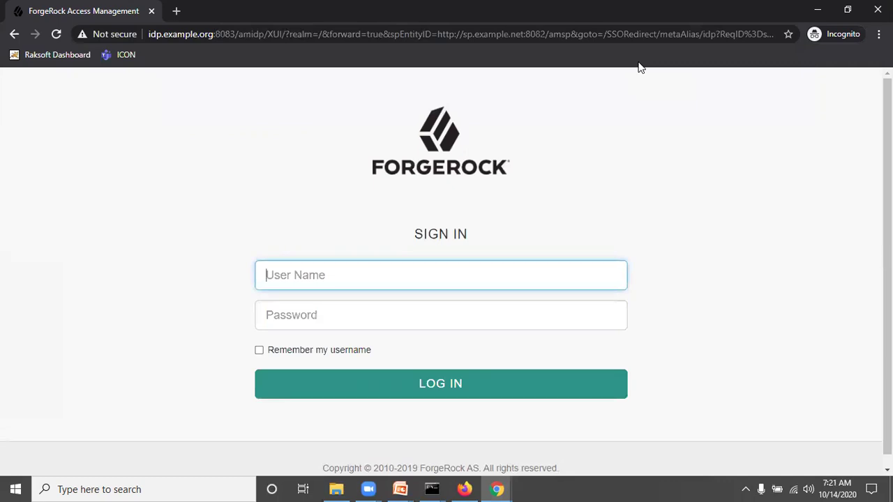
Sign in at the IdP as demoidp3 with its password, then move to Firefox's private window
{"action": "left_click_drag", "start_coordinate": [411, 201], "coordinate": [470, 203]}
{"action": "left_click", "coordinate": [303, 281]}
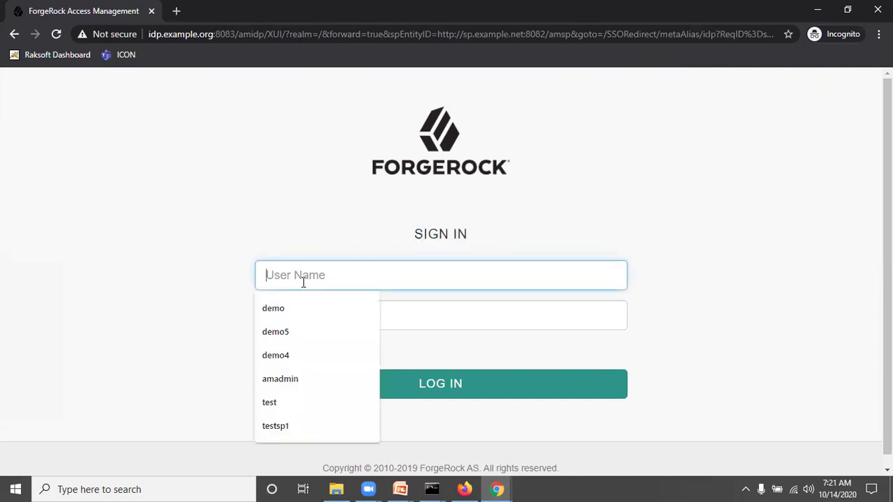
{"action": "type", "text": "demo"}
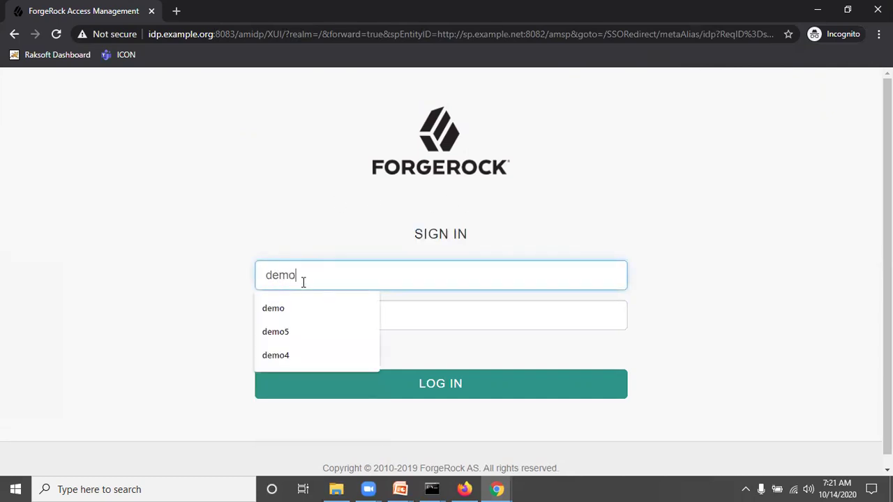
{"action": "type", "text": "idp"}
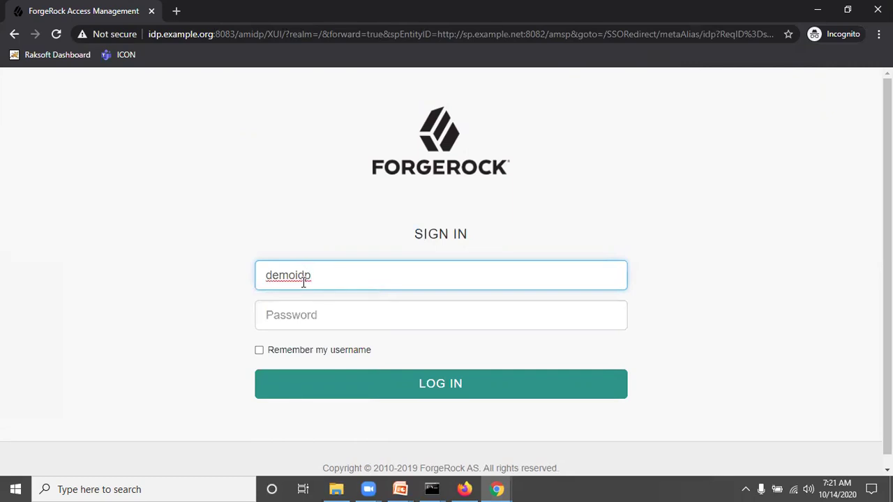
{"action": "type", "text": "3"}
{"action": "key", "text": "Tab"}
{"action": "type", "text": "•••••••••"}
{"action": "left_click", "coordinate": [422, 383]}
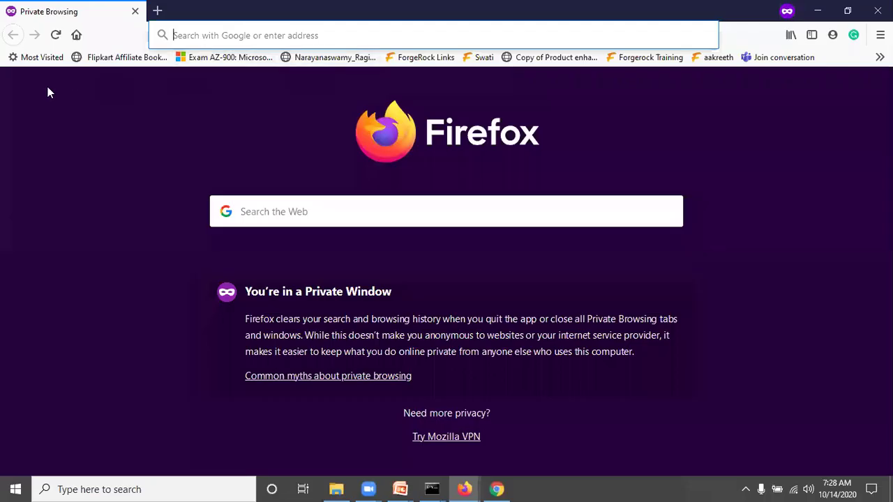
{"action": "left_click", "coordinate": [115, 148]}
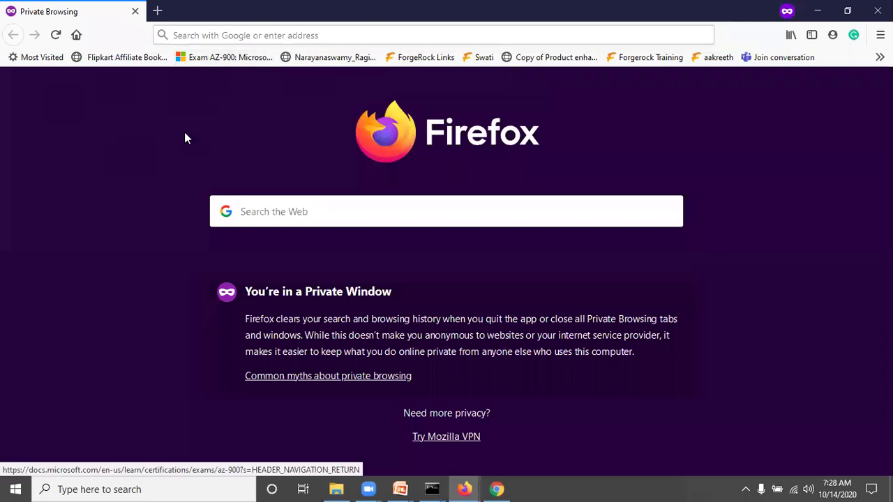
Enter sp.example.org:8082/amsp in Firefox's private-window address bar, correcting the autocompleted port
{"action": "left_click", "coordinate": [197, 30]}
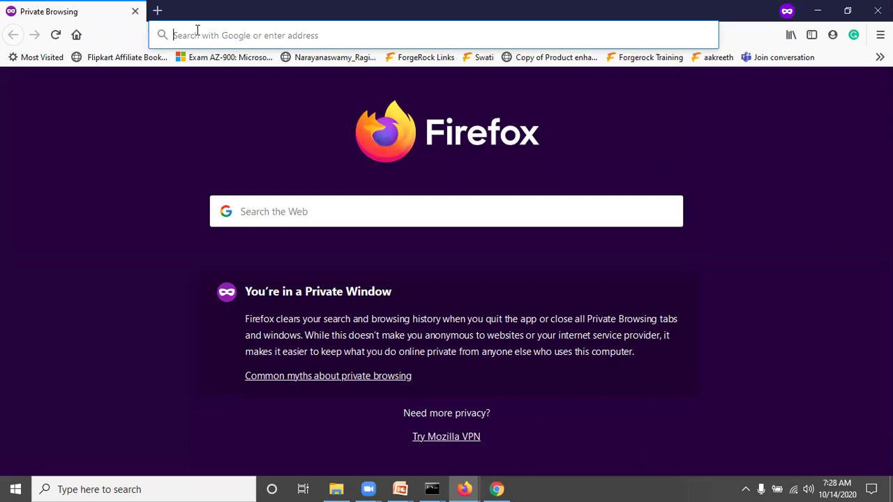
{"action": "type", "text": "sp.example.org:8087/"}
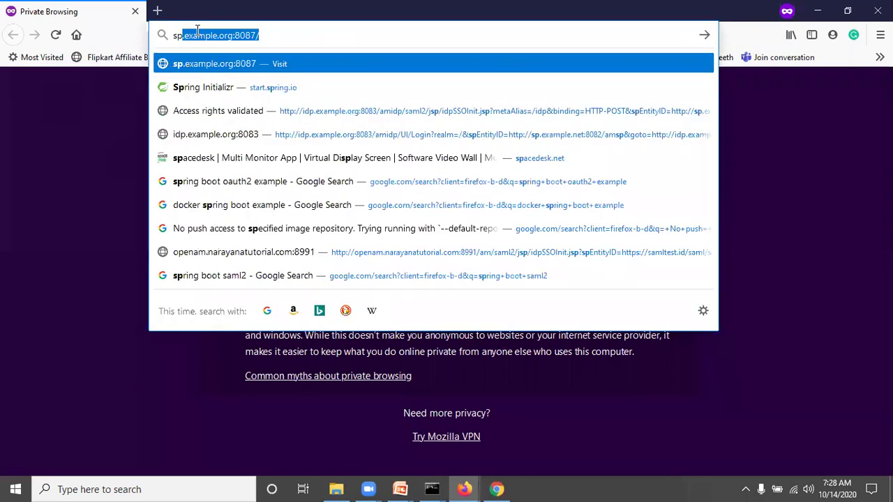
{"action": "key", "text": "End"}
{"action": "key", "text": "BackSpace"}
{"action": "key", "text": "BackSpace"}
{"action": "key", "text": "BackSpace"}
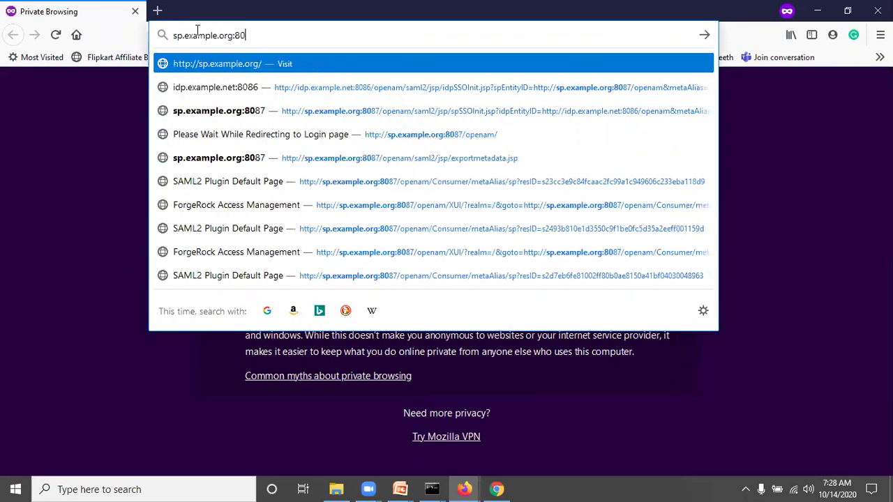
{"action": "type", "text": "8"}
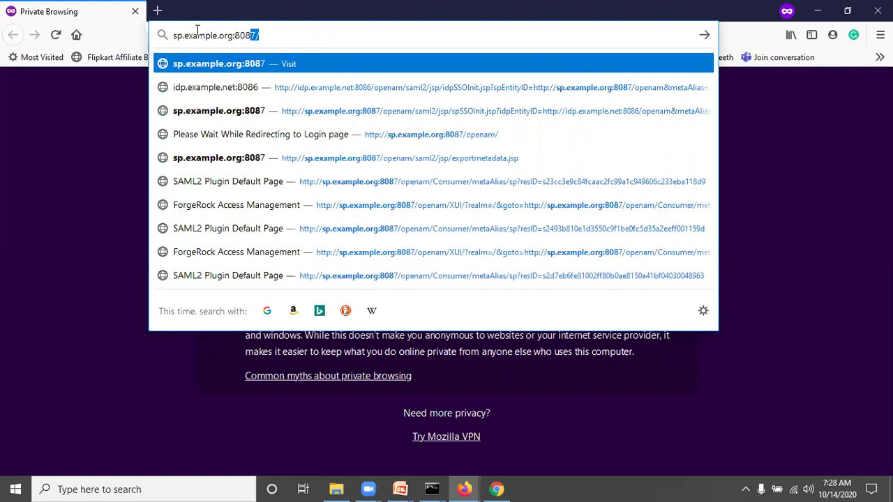
{"action": "type", "text": "2/"}
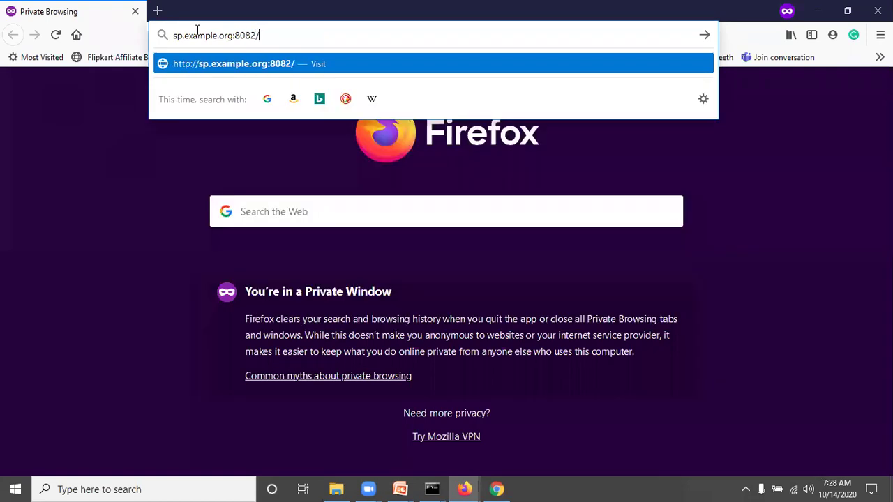
{"action": "type", "text": "amsp"}
{"action": "left_click", "coordinate": [497, 488]}
{"action": "left_click_drag", "start_coordinate": [256, 35], "coordinate": [159, 21]}
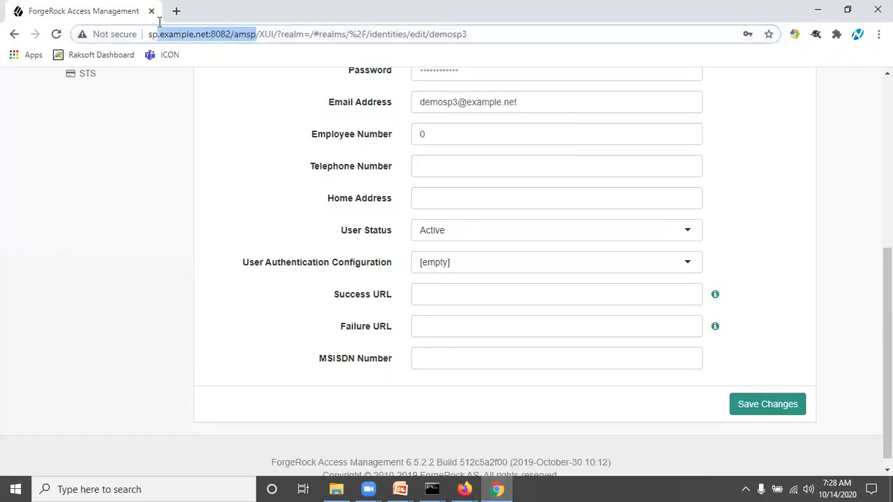
{"action": "left_click", "coordinate": [305, 34]}
{"action": "left_click_drag", "start_coordinate": [305, 33], "coordinate": [89, 9]}
{"action": "key", "text": "ctrl+c"}
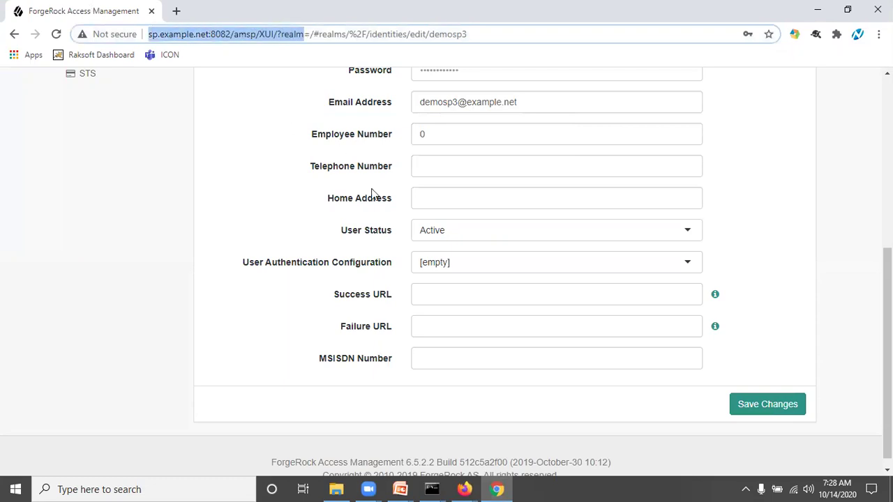
{"action": "mouse_move", "coordinate": [466, 489]}
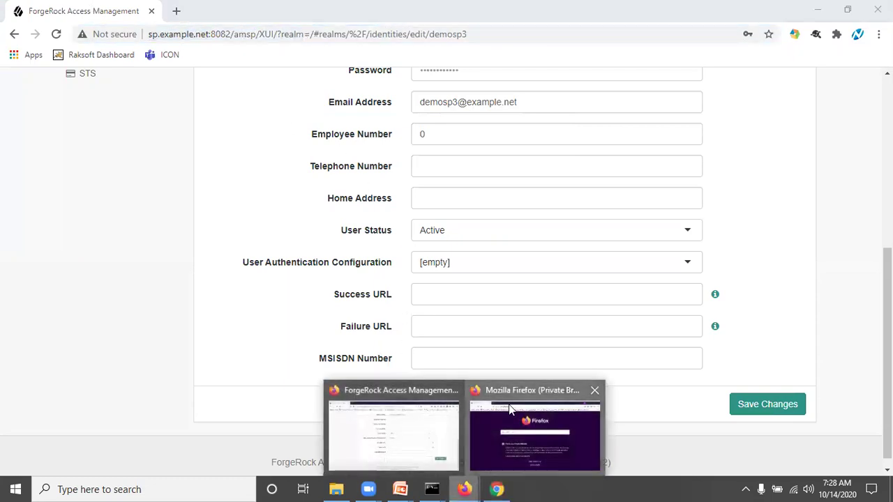
{"action": "left_click", "coordinate": [534, 426]}
{"action": "key", "text": "ctrl+v"}
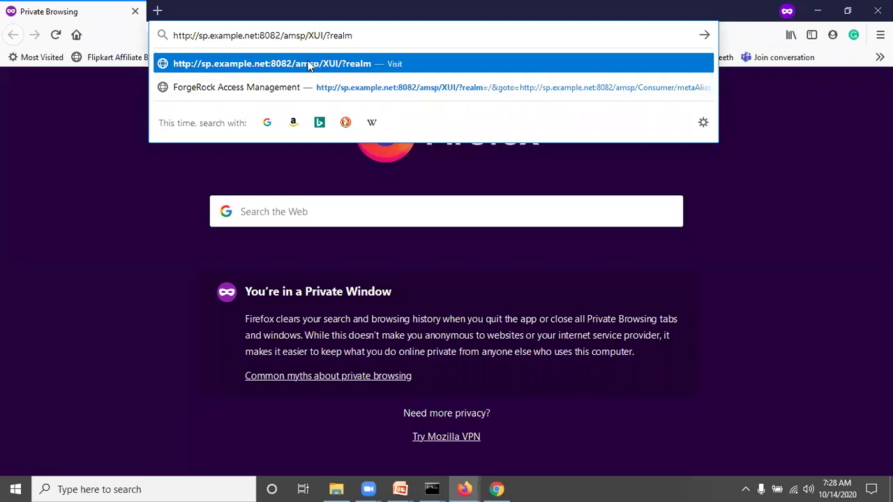
Complete the URL with =/&authIndexType=module&authIndexValue=SAML2TestNew and load it
{"action": "type", "text": "=/"}
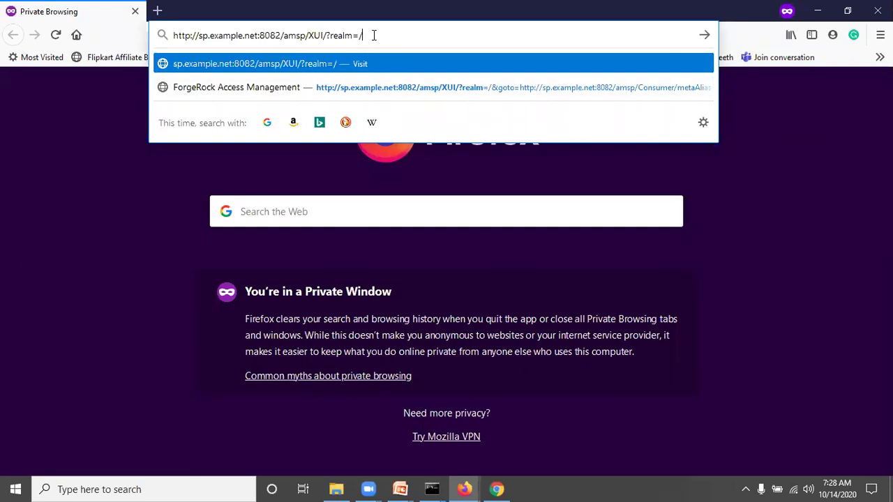
{"action": "type", "text": "&"}
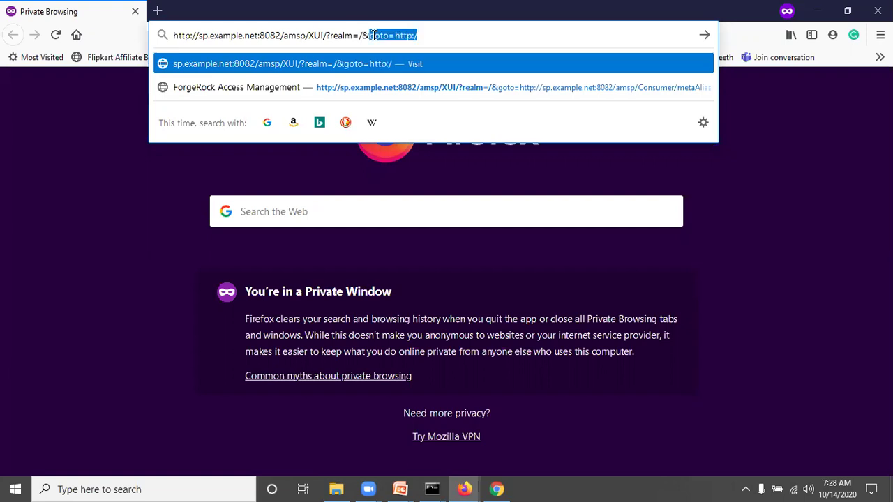
{"action": "type", "text": "authInd"}
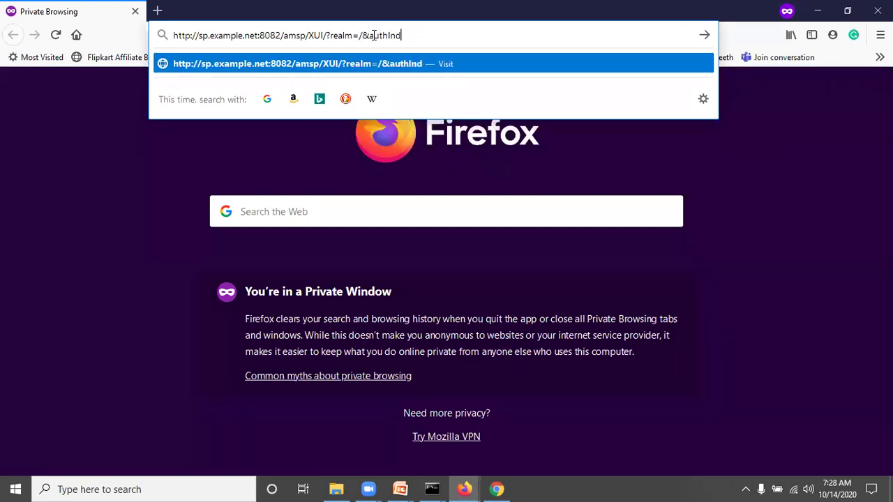
{"action": "type", "text": "exType=mod"}
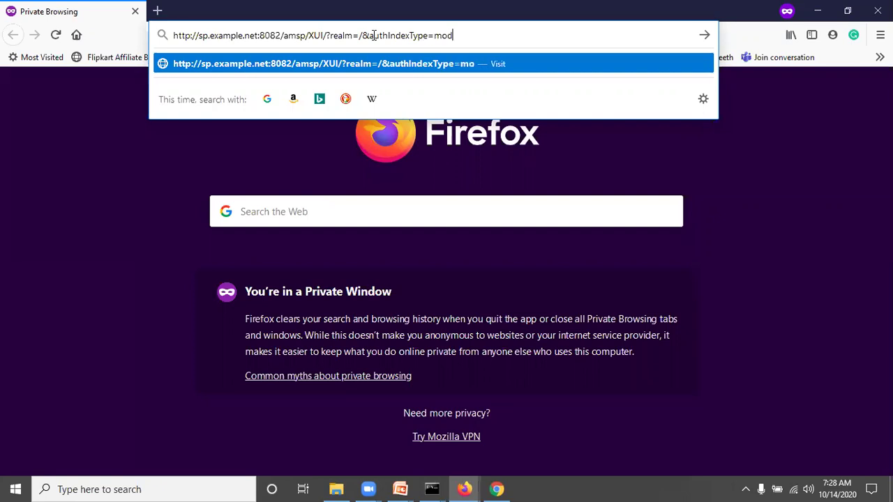
{"action": "type", "text": "ule&authI"}
{"action": "type", "text": "ndex"}
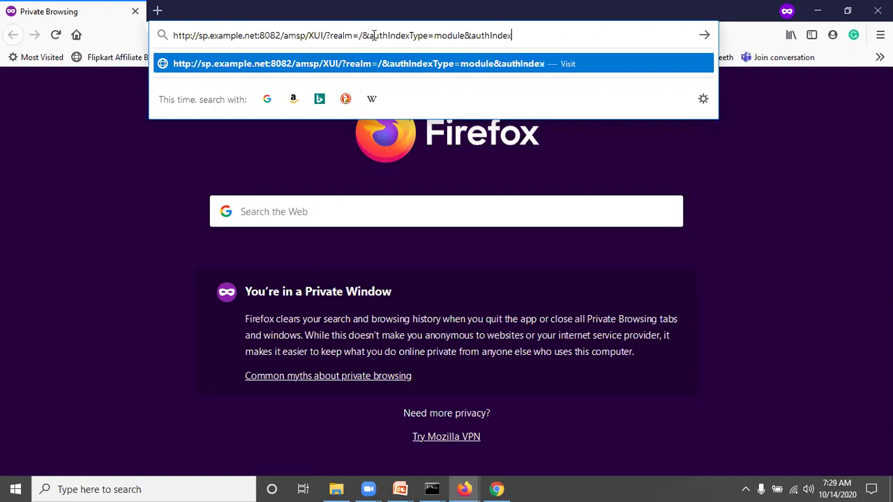
{"action": "type", "text": "Value=SAML2TestNew"}
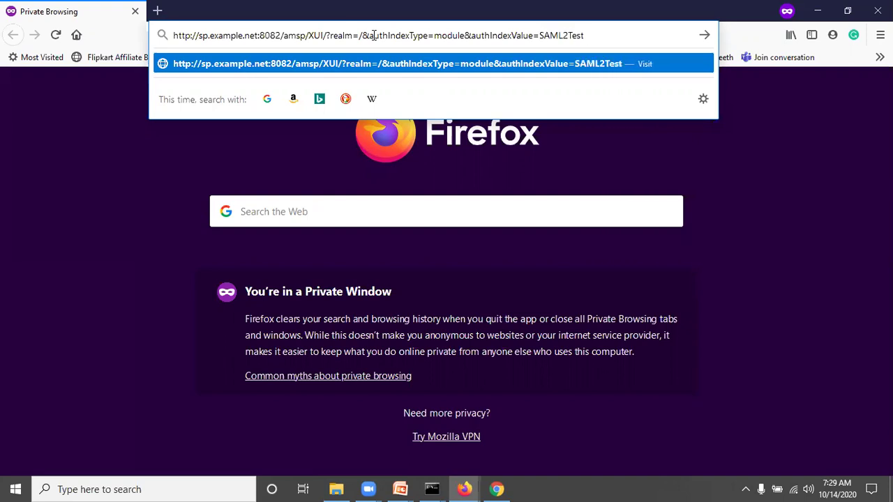
{"action": "key", "text": "Return"}
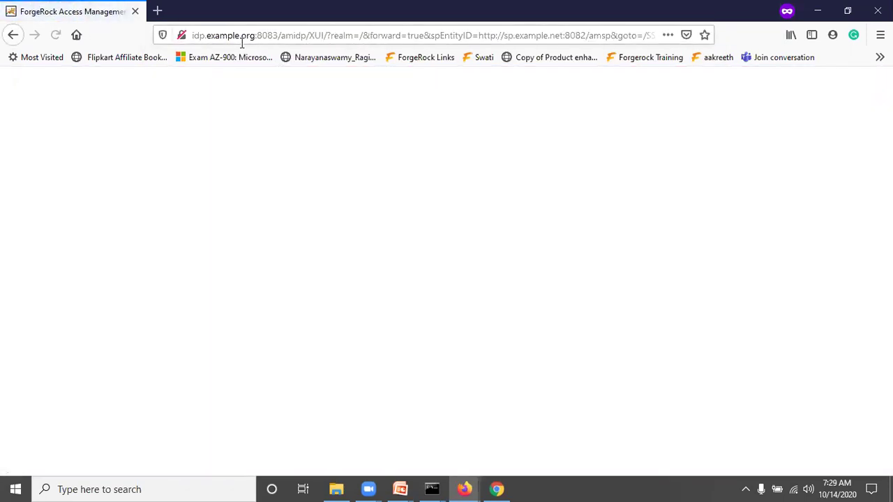
Log in at the IdP with the demo user's name and password, then return to the SP sign-in page
{"action": "left_click", "coordinate": [303, 282]}
{"action": "type", "text": "demo"}
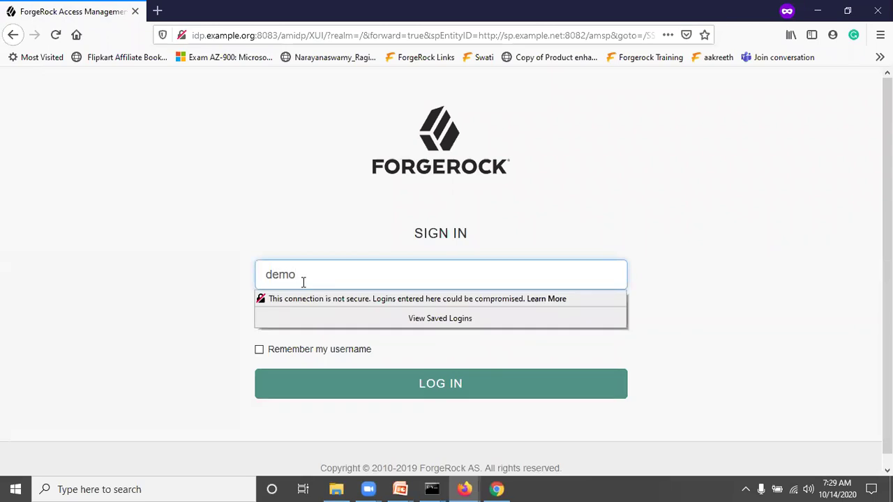
{"action": "type", "text": "idp3"}
{"action": "key", "text": "Tab"}
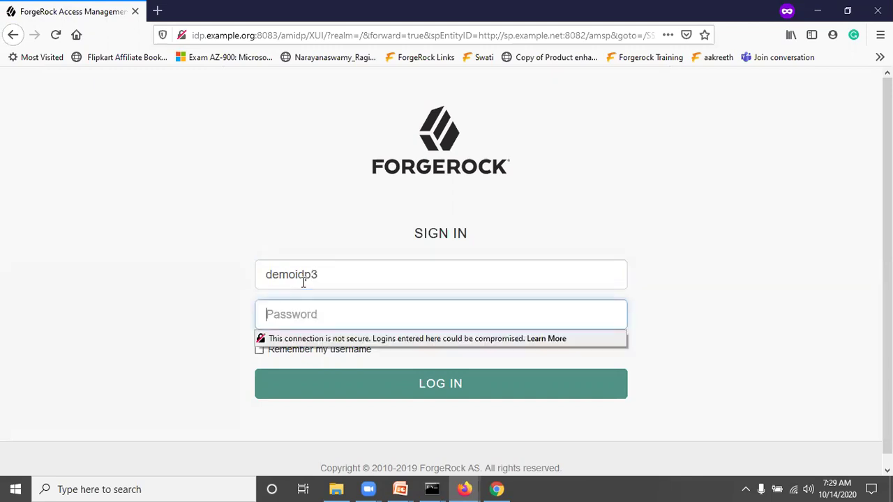
{"action": "type", "text": "changeit"}
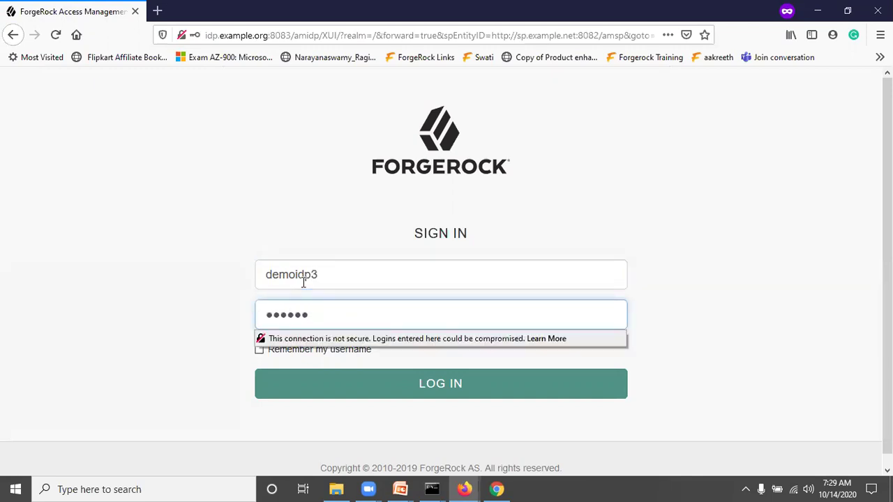
{"action": "type", "text": "1"}
{"action": "left_click", "coordinate": [441, 380]}
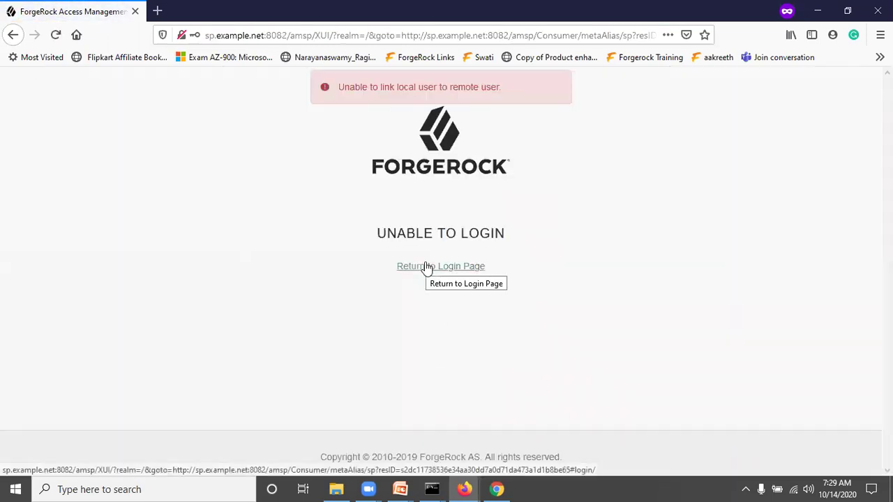
{"action": "left_click", "coordinate": [426, 267]}
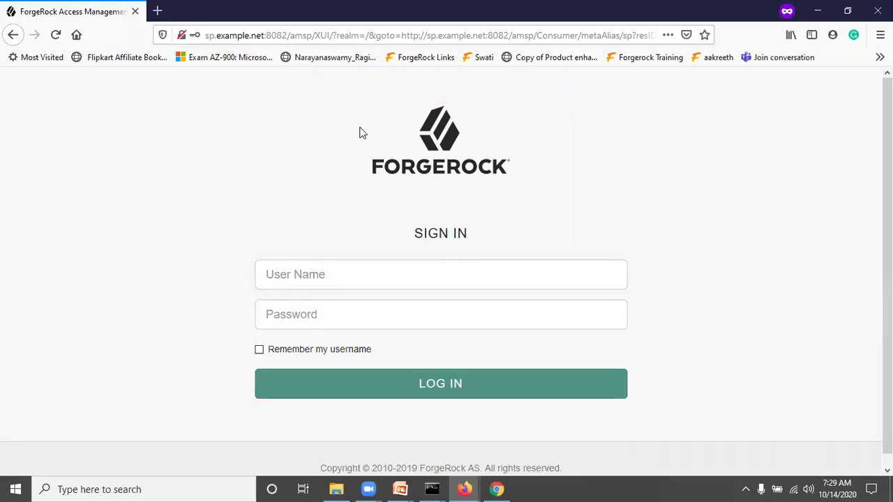
Log in to the SP with its test user's name and password, dismissing the insecure-login warnings
{"action": "left_click", "coordinate": [304, 273]}
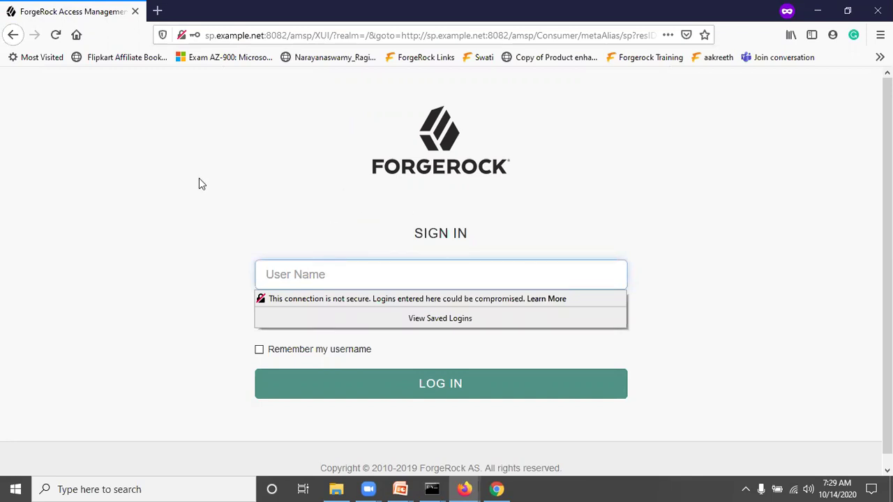
{"action": "left_click", "coordinate": [429, 203]}
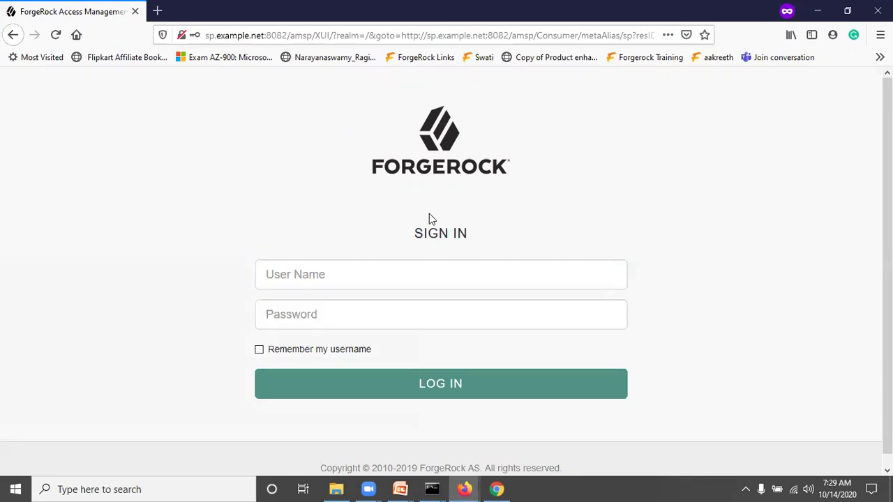
{"action": "left_click", "coordinate": [319, 270]}
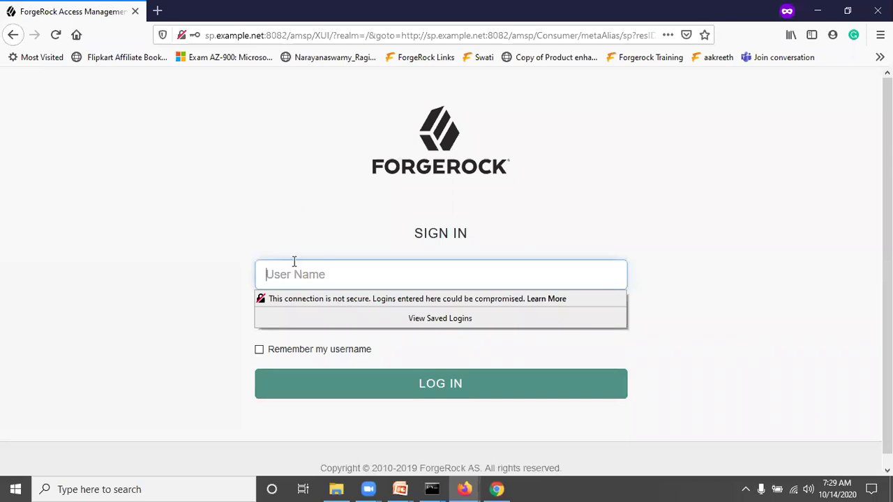
{"action": "left_click", "coordinate": [274, 157]}
{"action": "left_click", "coordinate": [293, 271]}
{"action": "type", "text": "demosp3"}
{"action": "key", "text": "Tab"}
{"action": "type", "text": "changeit1"}
{"action": "left_click", "coordinate": [265, 178]}
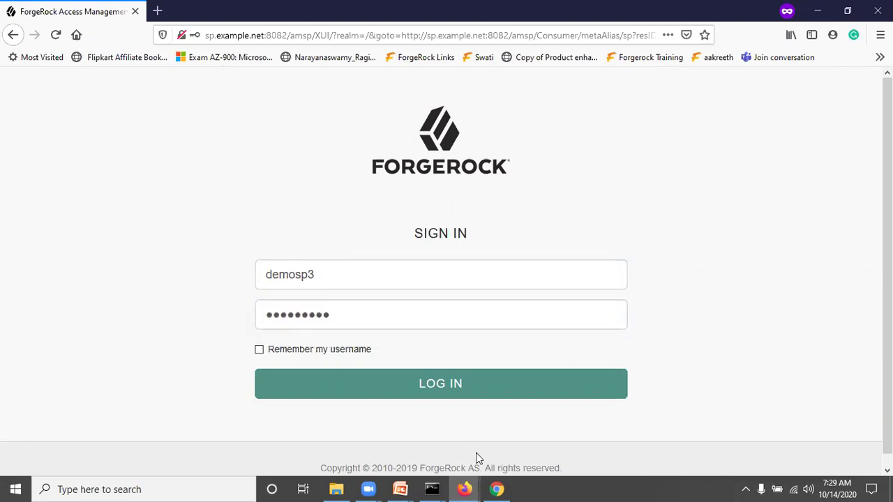
{"action": "left_click", "coordinate": [440, 392]}
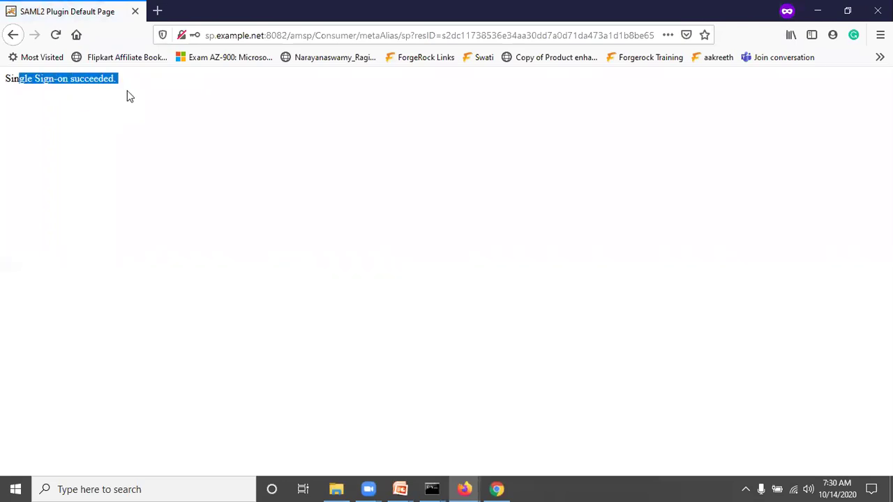
Load the SP XUI address with realm=/, authIndexType=module and authIndexValue=SAML2TestNew
{"action": "left_click", "coordinate": [122, 109]}
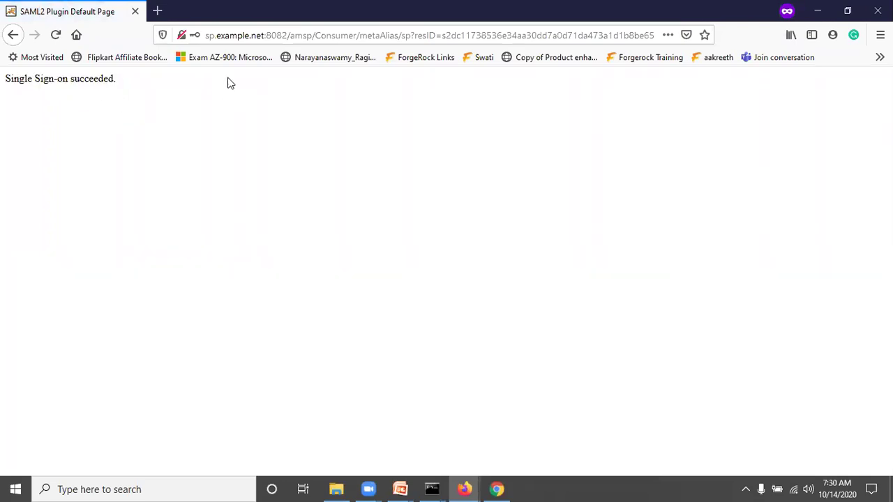
{"action": "left_click", "coordinate": [318, 35]}
{"action": "key", "text": "ctrl+a"}
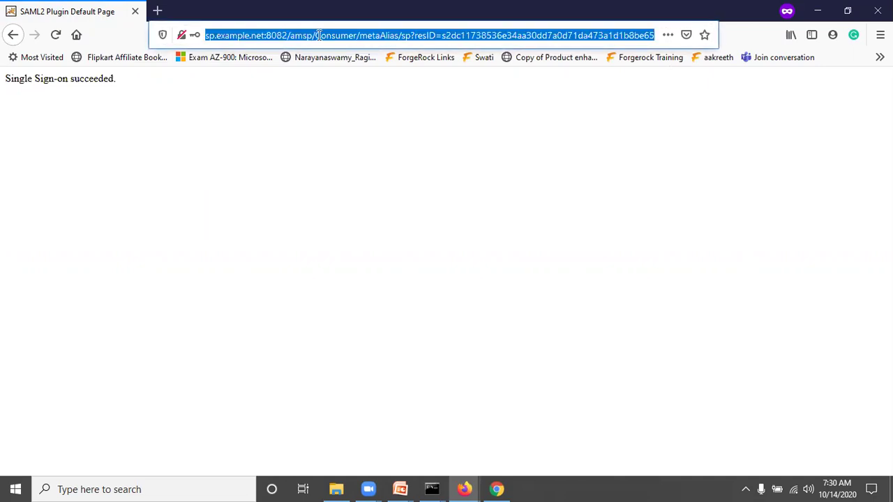
{"action": "type", "text": "http://sp.example.net:8082/amsp/XUI/?realm="}
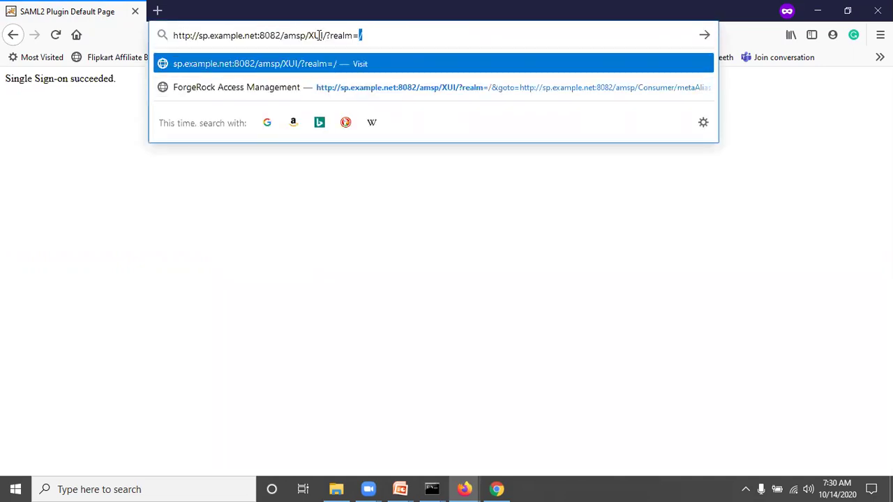
{"action": "type", "text": "/&"}
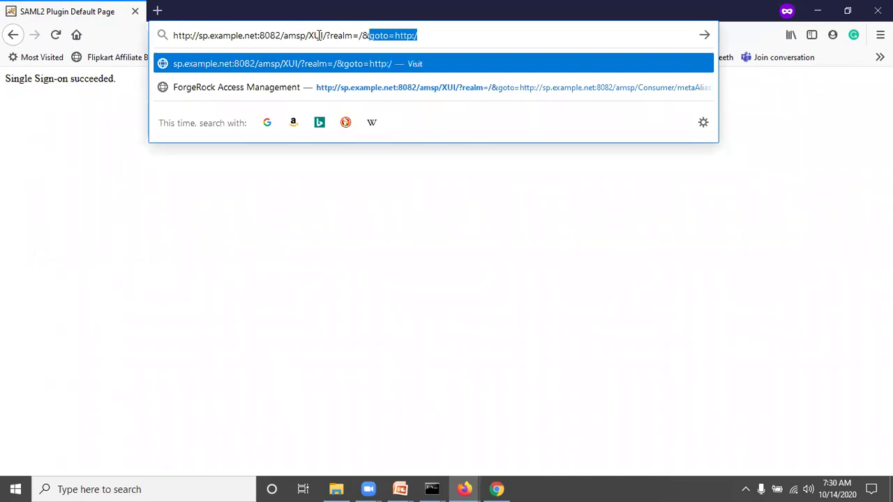
{"action": "type", "text": "auth"}
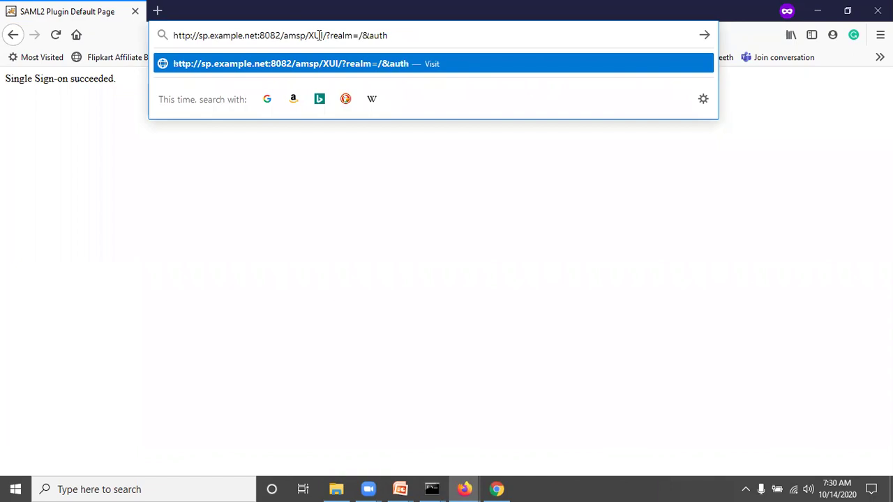
{"action": "type", "text": "IndexTy"}
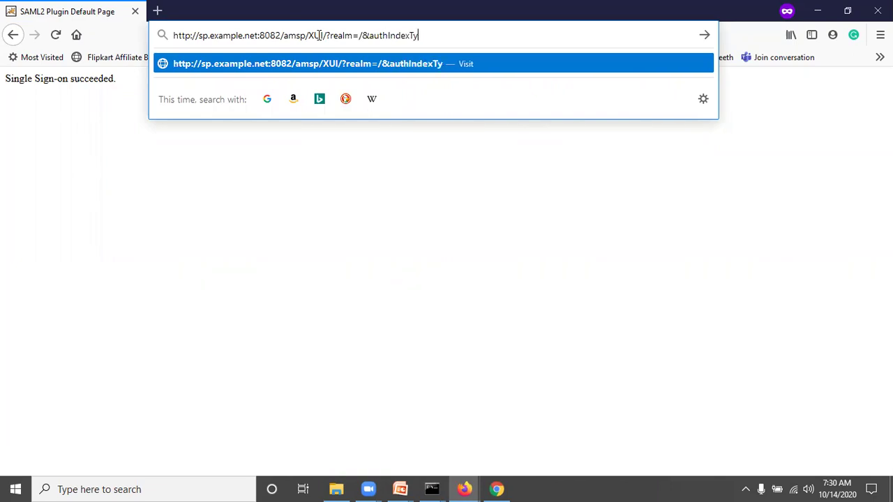
{"action": "type", "text": "pe=modu"}
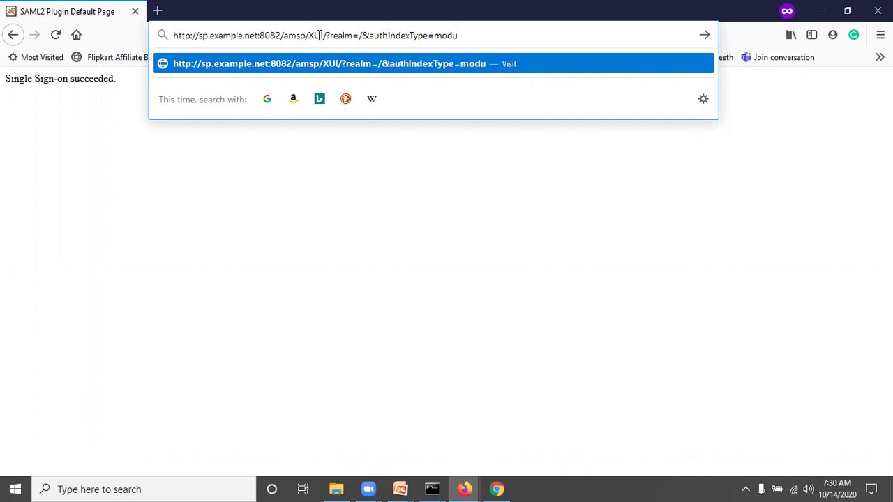
{"action": "type", "text": "le&authI"}
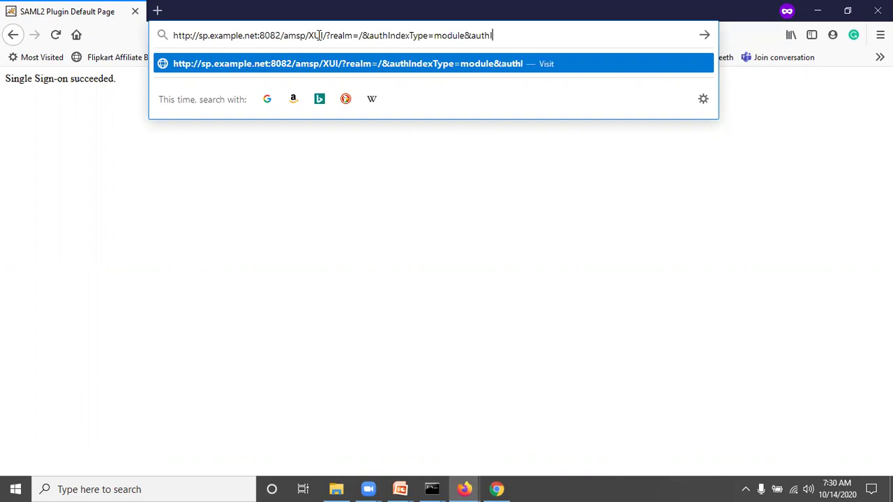
{"action": "type", "text": "ndexValue"}
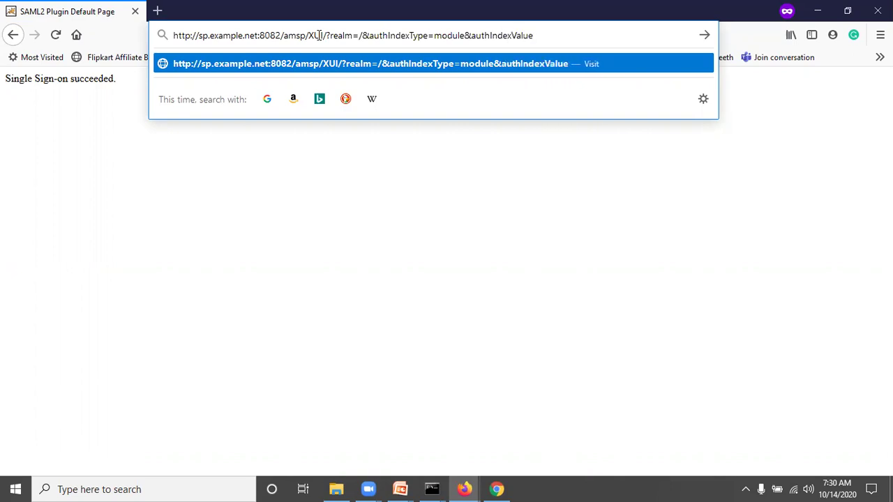
{"action": "type", "text": "=SAML2TestNew"}
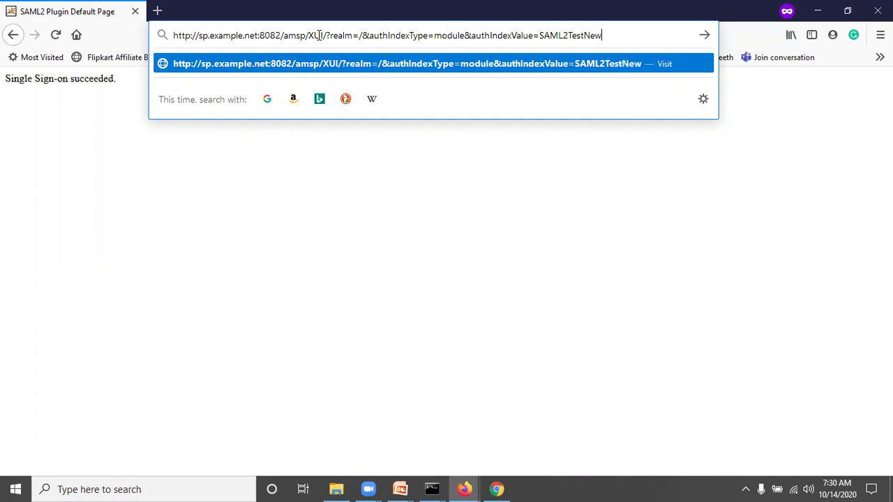
{"action": "key", "text": "ctrl+a"}
{"action": "key", "text": "ctrl+c"}
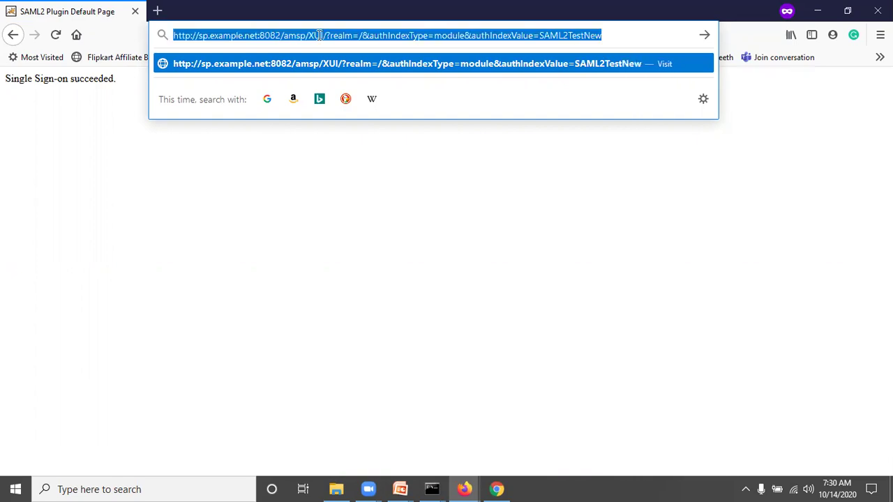
{"action": "key", "text": "Return"}
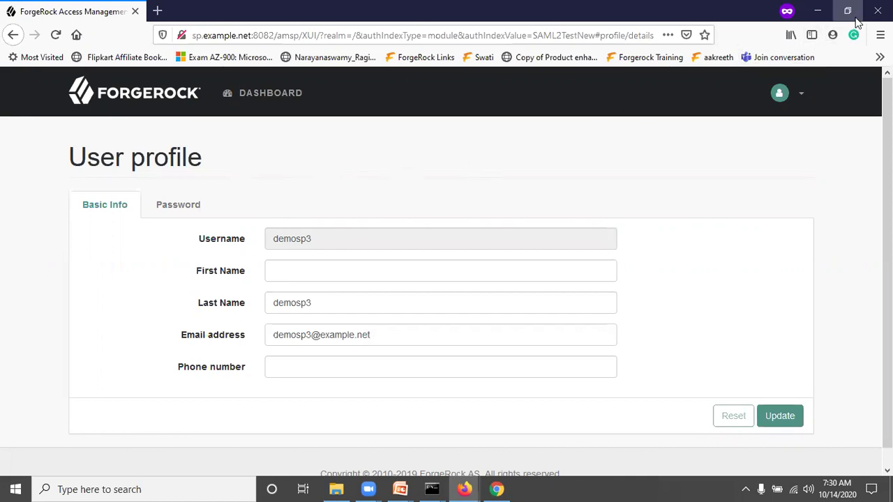
Close Firefox, reopen it, and paste the SAML2TestNew sign-in address into a new private window
{"action": "left_click", "coordinate": [877, 10]}
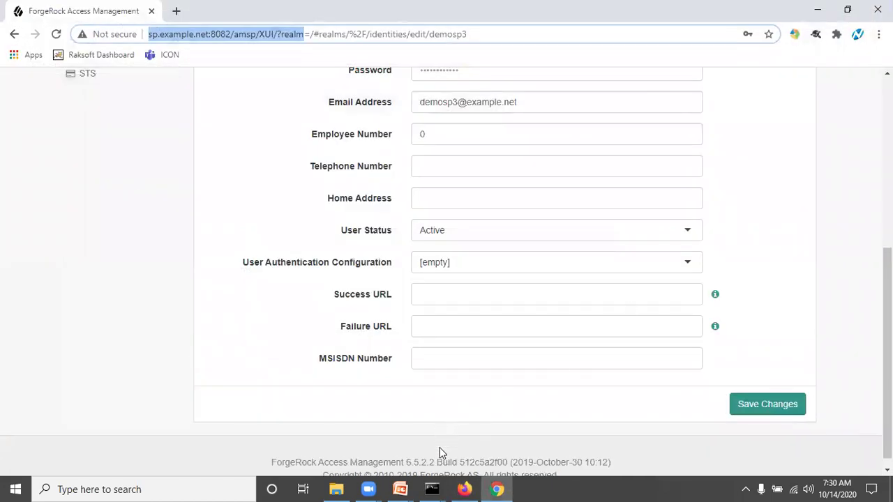
{"action": "left_click", "coordinate": [463, 489]}
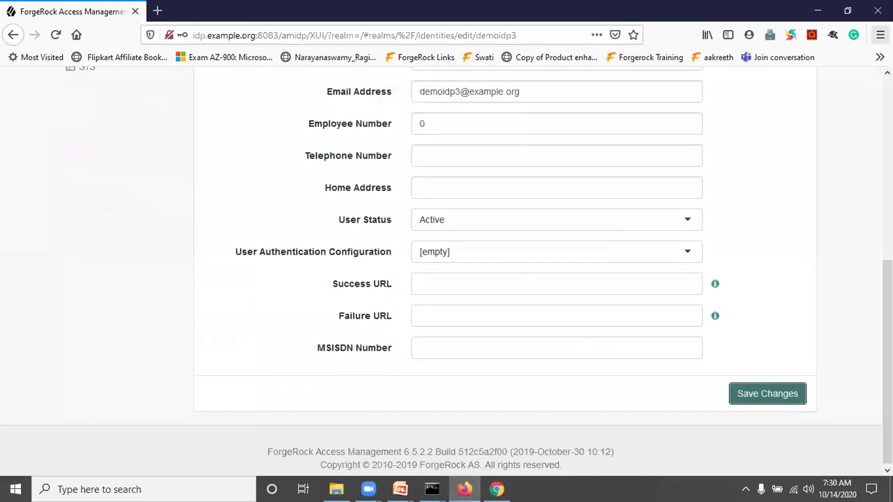
{"action": "left_click", "coordinate": [880, 35]}
{"action": "left_click", "coordinate": [797, 122]}
{"action": "key", "text": "ctrl+v"}
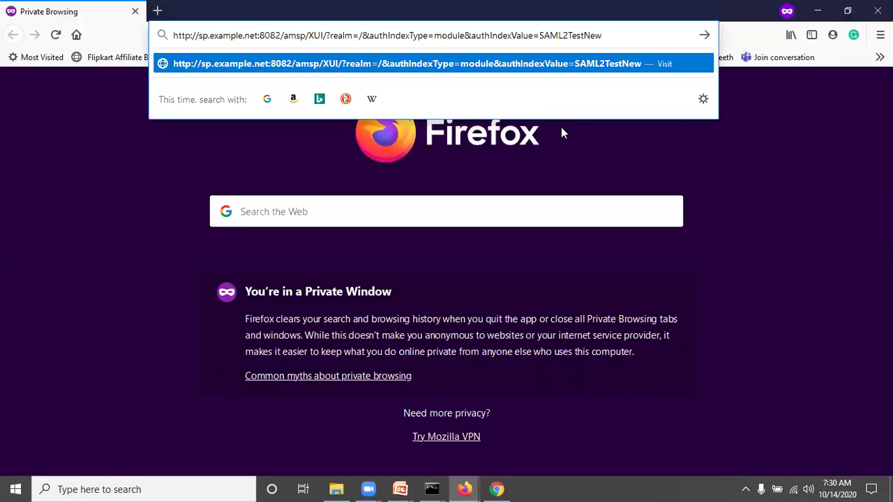
Load the address, log in as the IdP test user, and highlight 'Single Sign-on succeeded.'
{"action": "key", "text": "Return"}
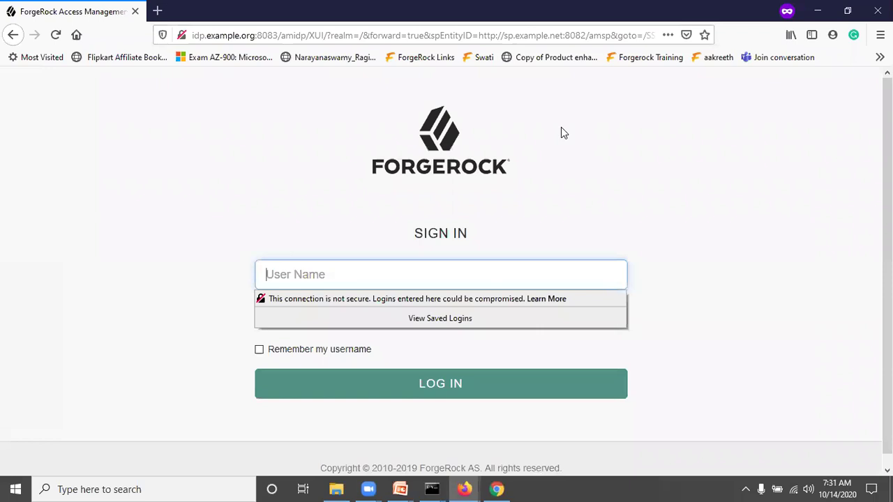
{"action": "left_click", "coordinate": [297, 272]}
{"action": "type", "text": "demoidp3"}
{"action": "key", "text": "Tab"}
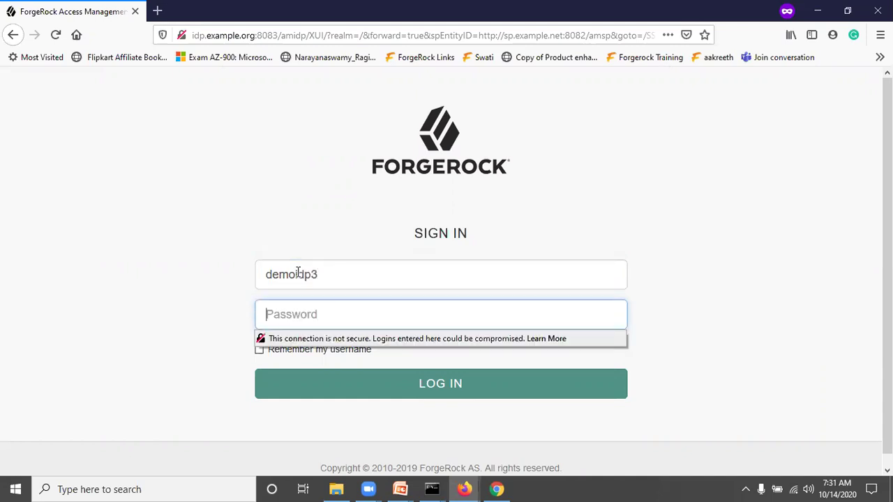
{"action": "type", "text": "•••••••••"}
{"action": "left_click", "coordinate": [293, 197]}
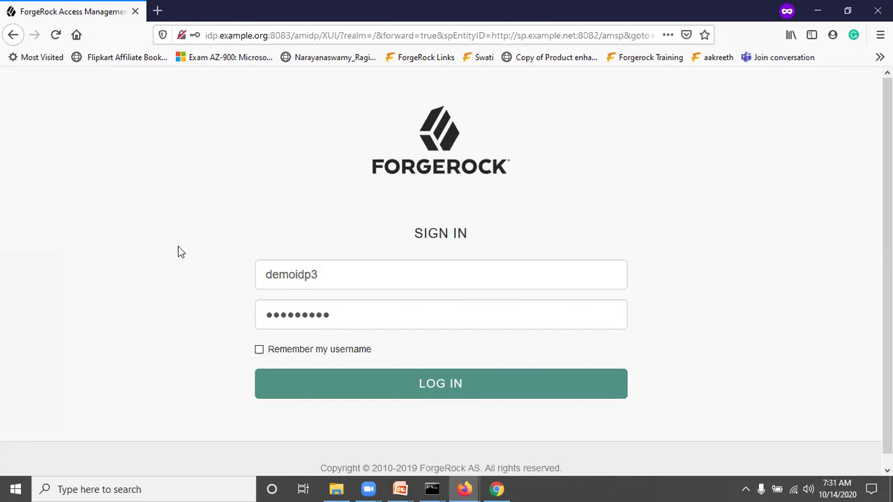
{"action": "left_click", "coordinate": [448, 389]}
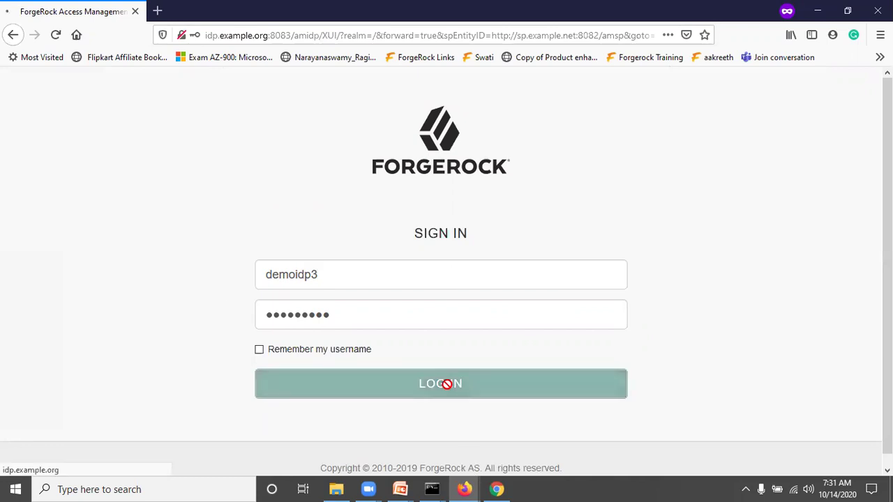
{"action": "left_click_drag", "start_coordinate": [4, 80], "coordinate": [122, 94]}
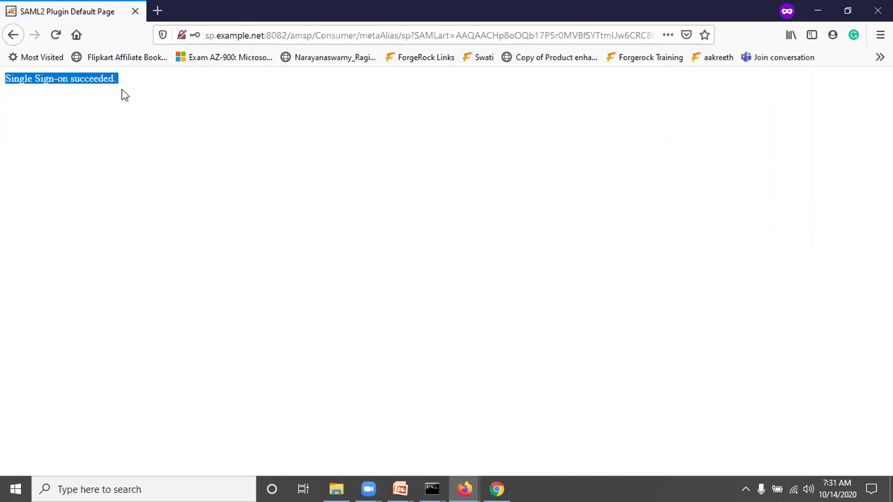